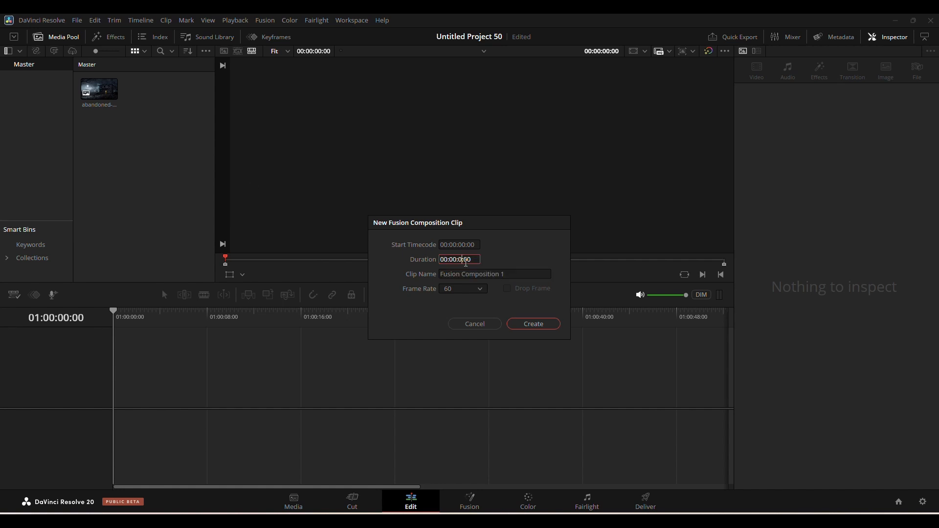
Create a 60 fps Fusion composition clip lasting 00:00:03:00 and place it at the start of the timeline.
click(533, 324)
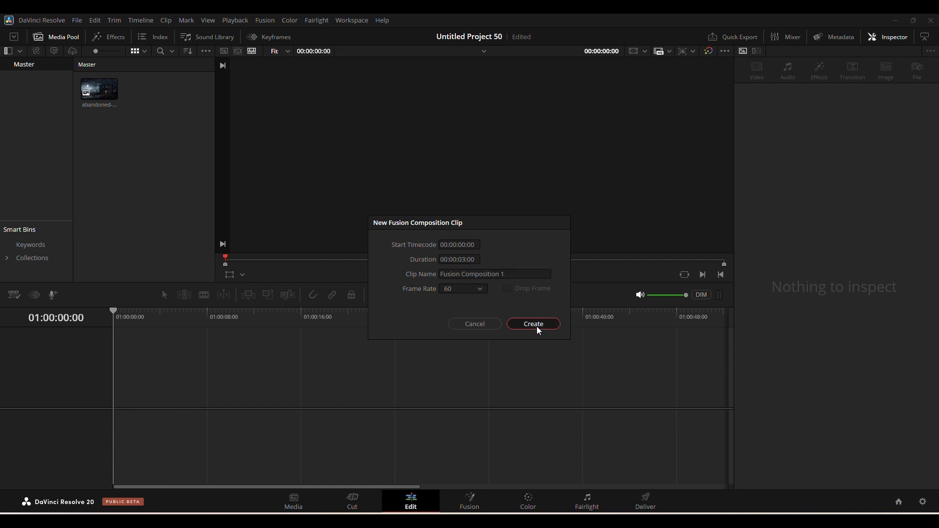
drag(144, 90, 130, 392)
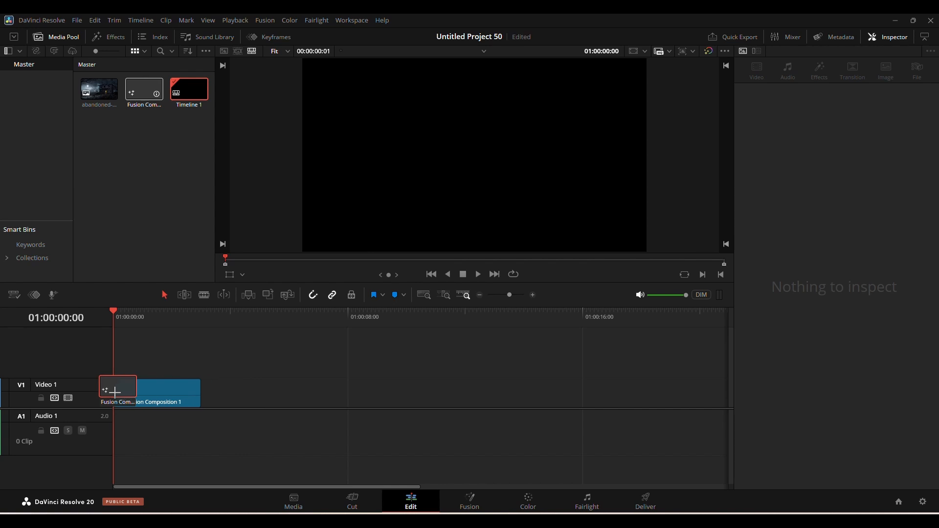
Open the timeline's Fusion composition clip on the Fusion page.
click(176, 400)
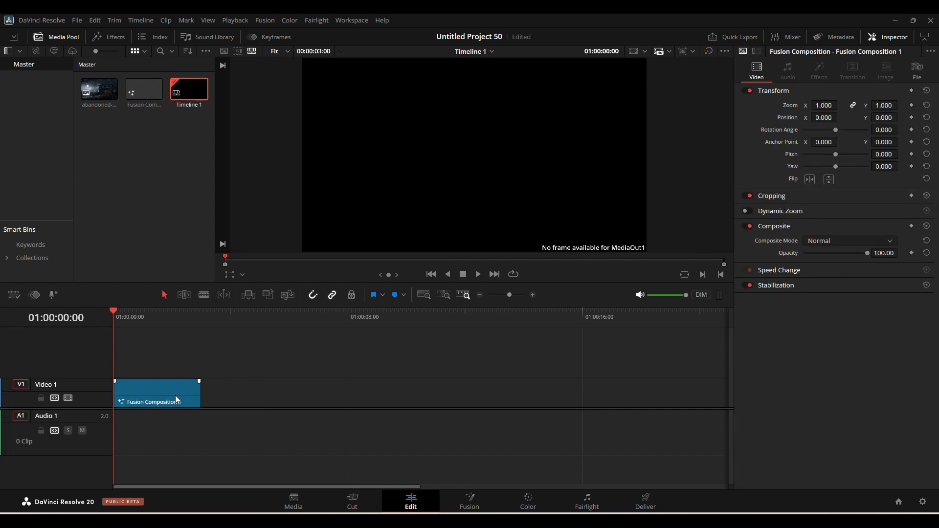
click(177, 401)
key(shift+5)
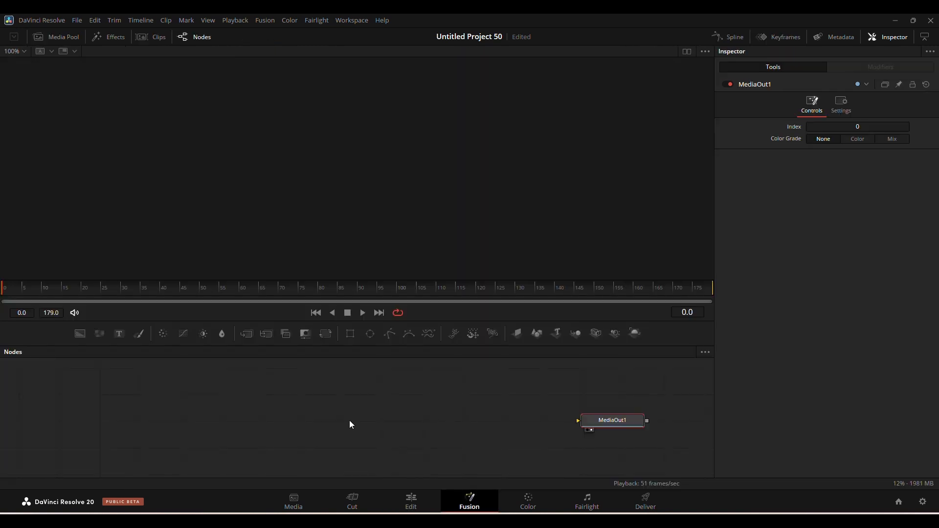
Add Background and Text nodes, merge the text over the background, and show the merge result in the viewer.
click(122, 336)
drag(81, 335, 98, 407)
drag(181, 380, 139, 438)
drag(153, 383, 184, 386)
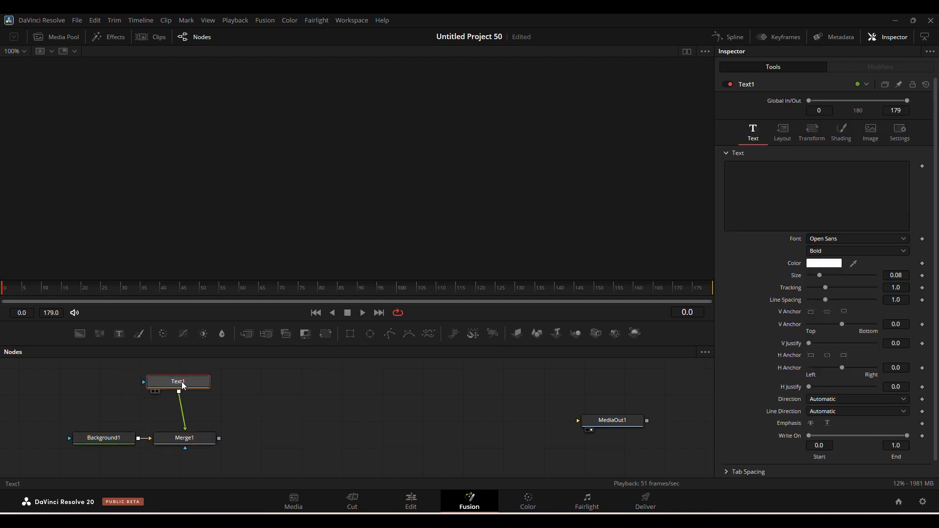
click(191, 443)
key(1)
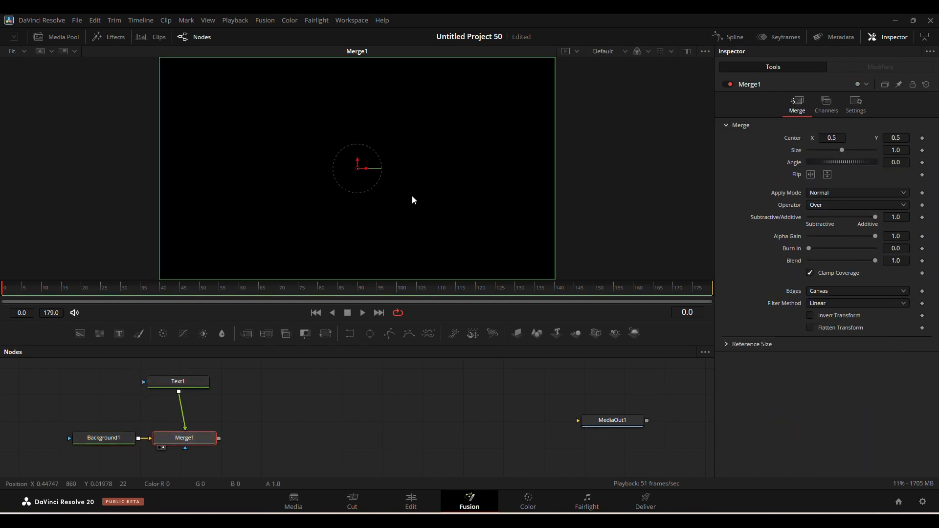
Enter "Davinci." as the content of the text node.
click(193, 381)
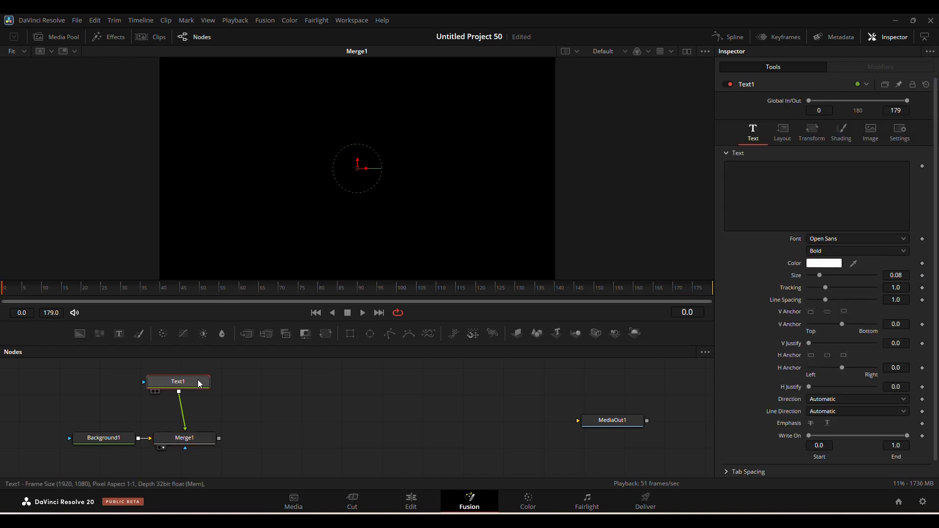
click(741, 175)
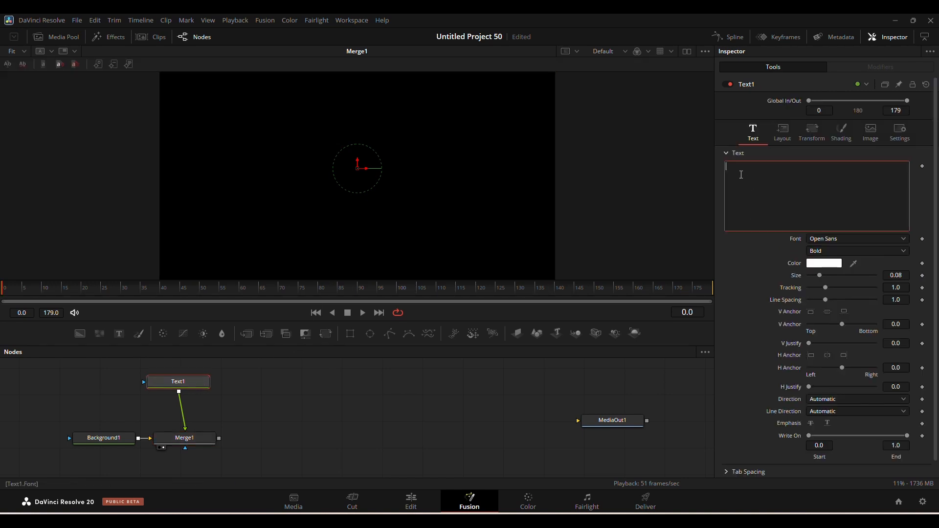
text(DA)
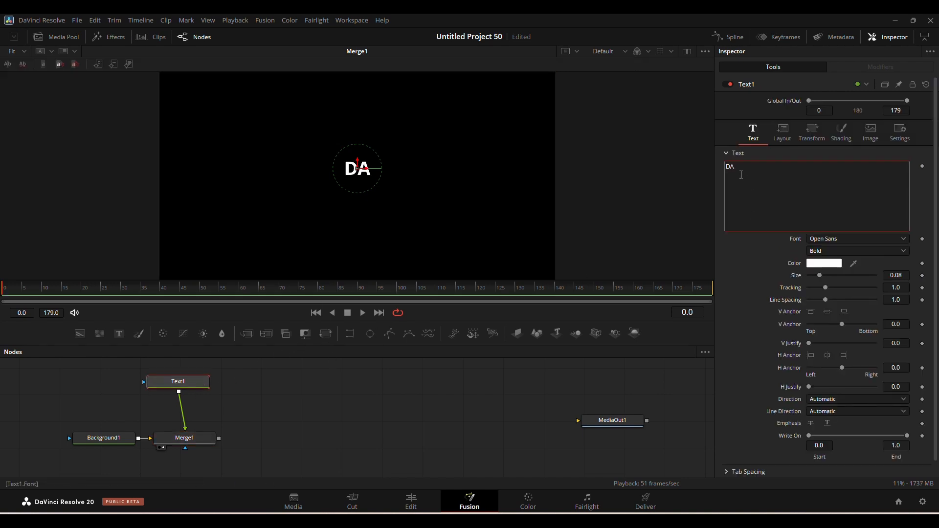
key(BackSpace)
text(a)
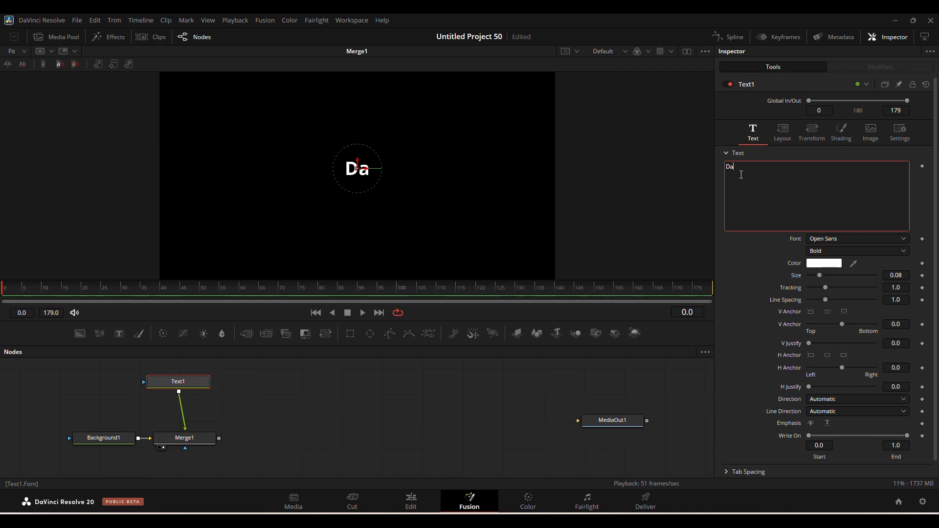
text(vinci.)
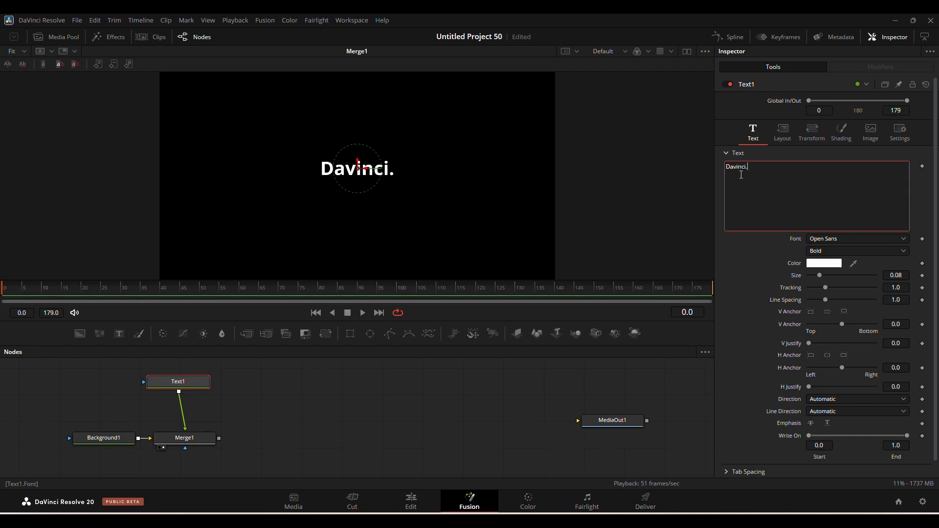
Set the text's font to Gotham Black and enlarge its size to 0.2576.
click(825, 238)
scroll(824, 236, up, 10)
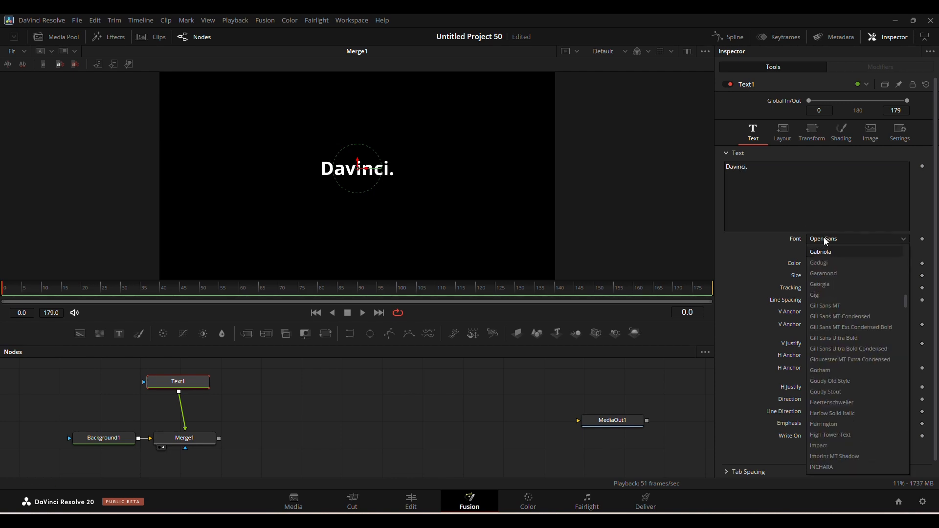
scroll(832, 272, down, 3)
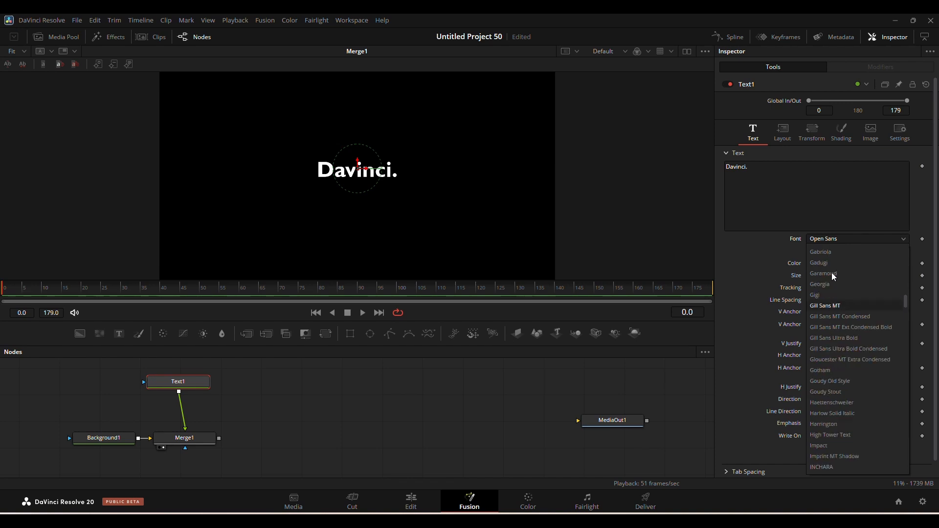
click(832, 273)
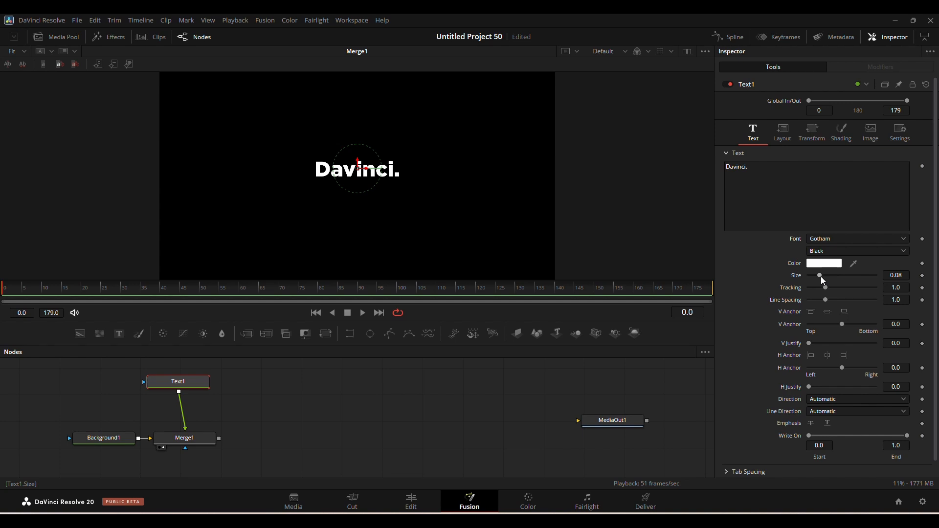
drag(888, 276, 938, 275)
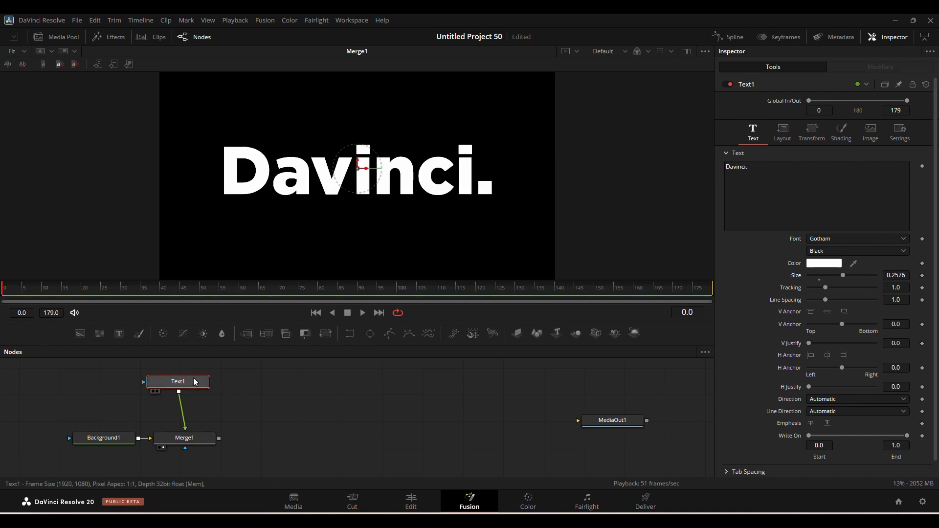
Line up the text node above the merge and insert a Transform node on the connection between them.
drag(203, 388, 212, 387)
drag(327, 333, 185, 414)
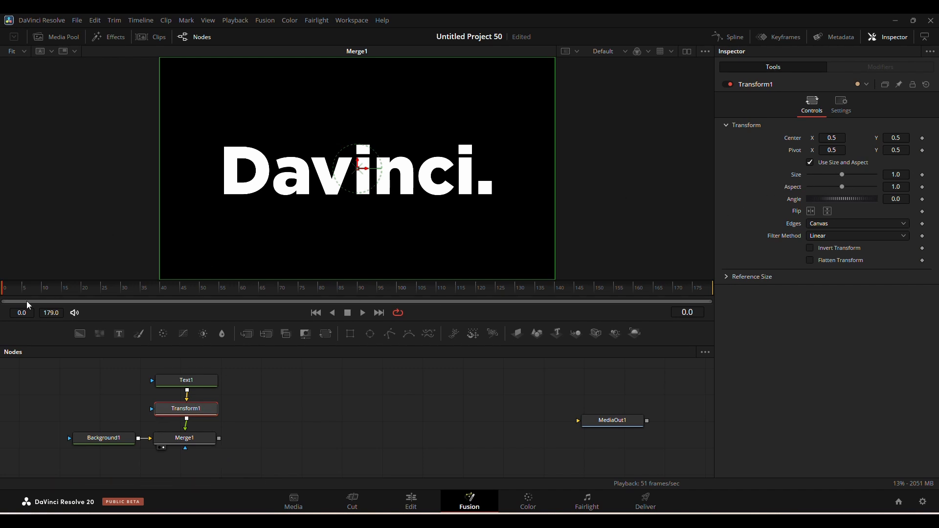
Start keyframing the Transform node's size at frame 30 with a value of 0.8.
drag(30, 292, 96, 292)
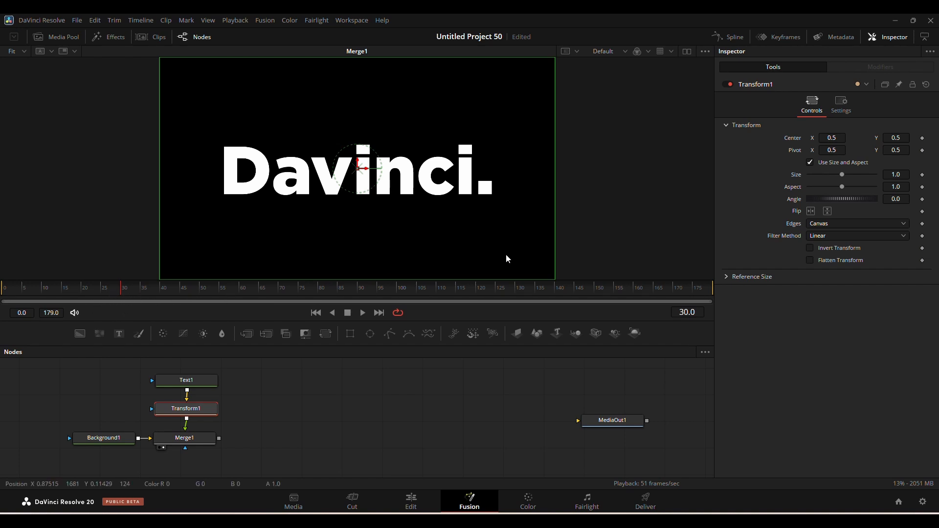
click(923, 175)
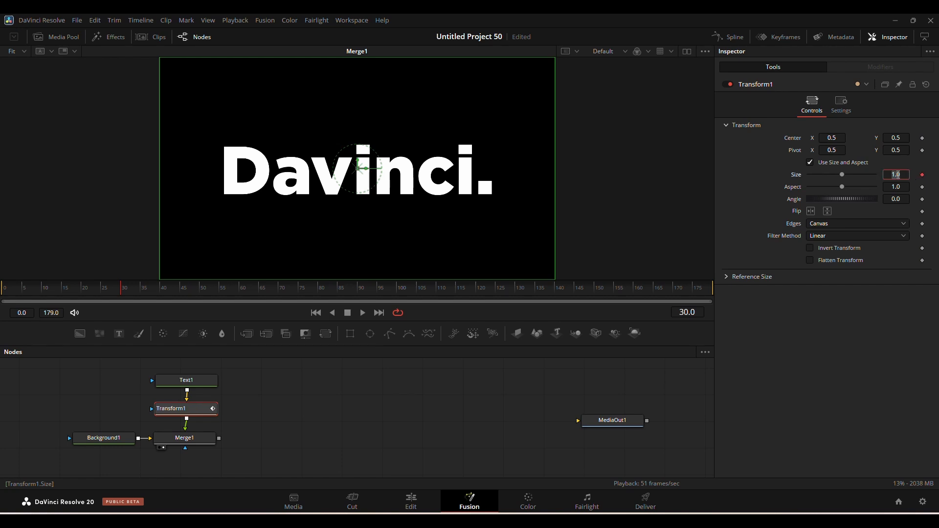
text(0.8)
key(Return)
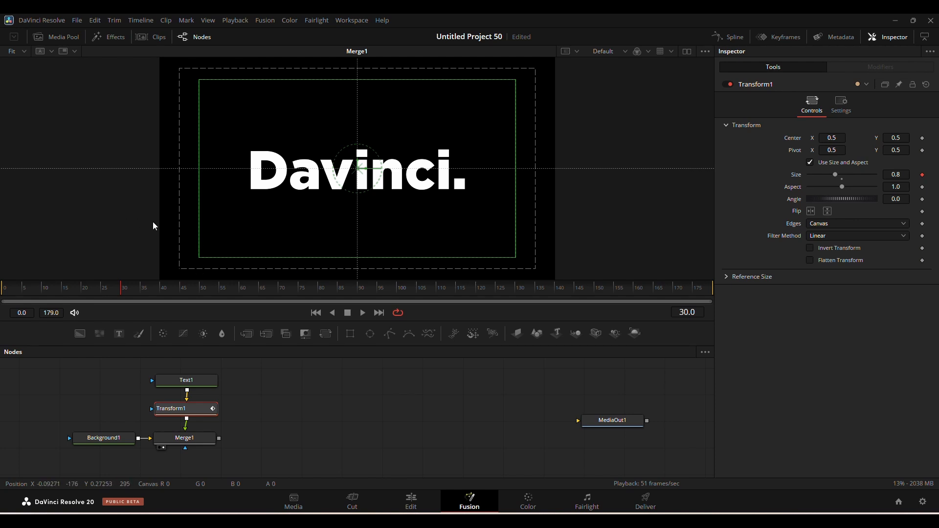
Add a size keyframe of 1.0 to the Transform node at frame 75.
click(127, 293)
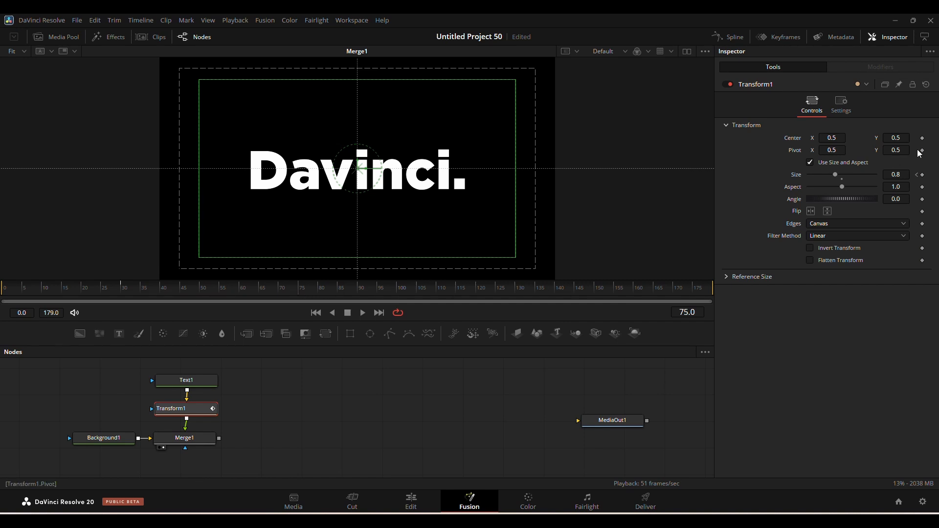
click(902, 176)
text(0.)
key(Tab)
Add a keyframe at frame 105 that holds the Transform node's size at 1.0.
drag(309, 286, 404, 294)
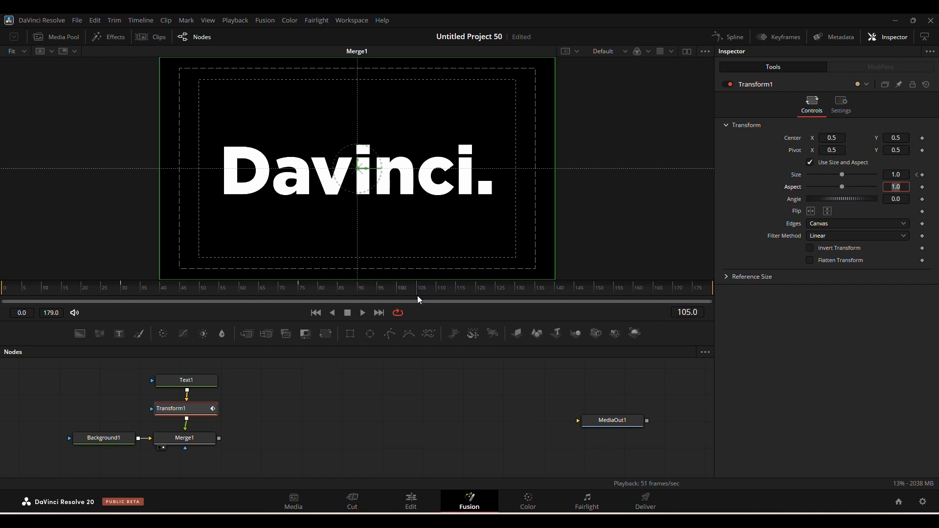
click(901, 175)
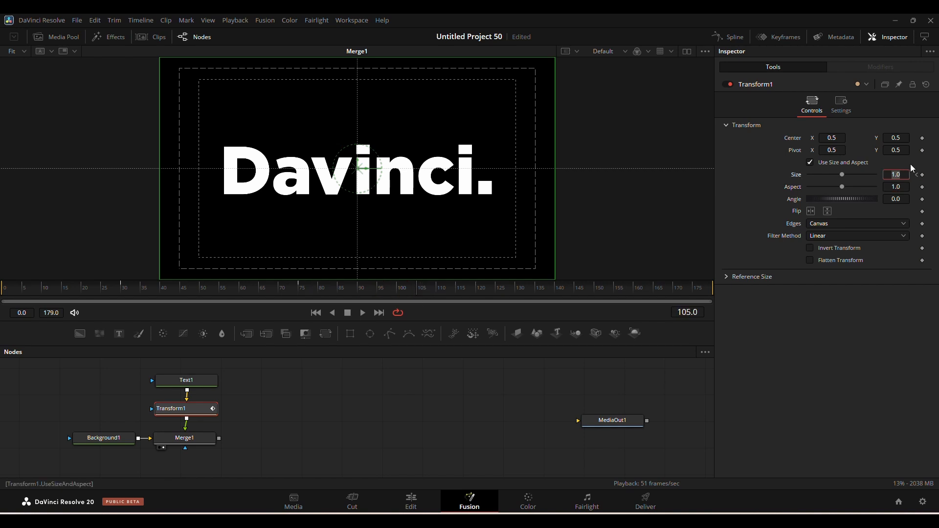
click(922, 176)
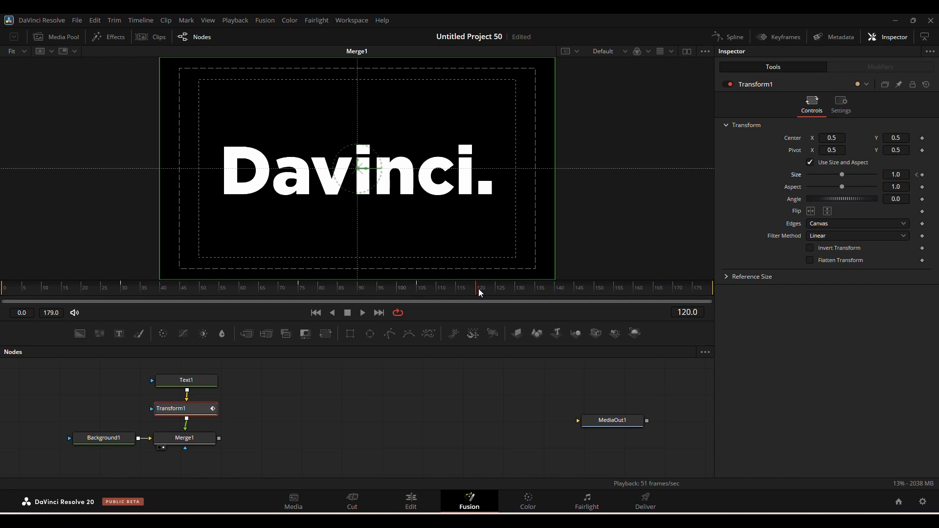
Keyframe the Transform node's size to 0.8 at frame 150 and play the animation from the start.
drag(576, 284, 594, 286)
click(896, 174)
text(0.8)
key(Tab)
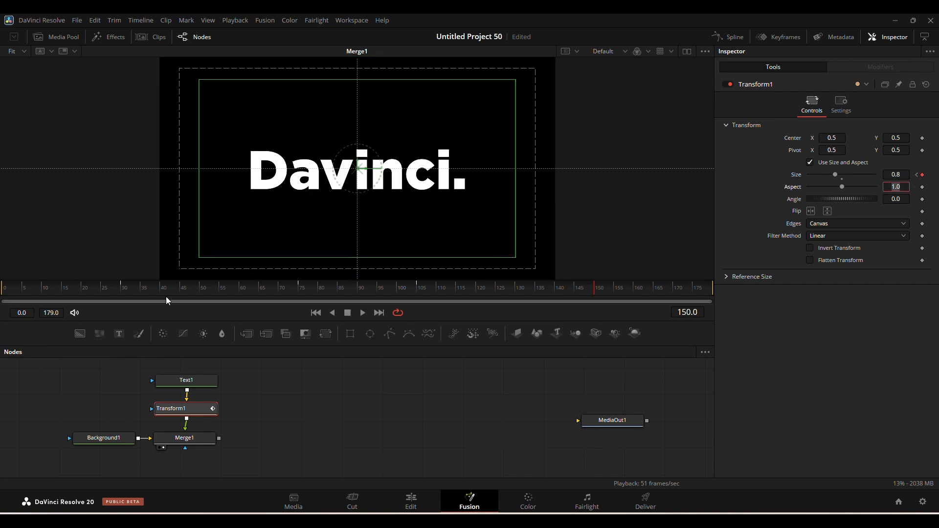
drag(94, 292, 1, 308)
key(space)
Display the Transform node's fitted size curve in the Spline editor and smooth all its keyframes.
click(730, 37)
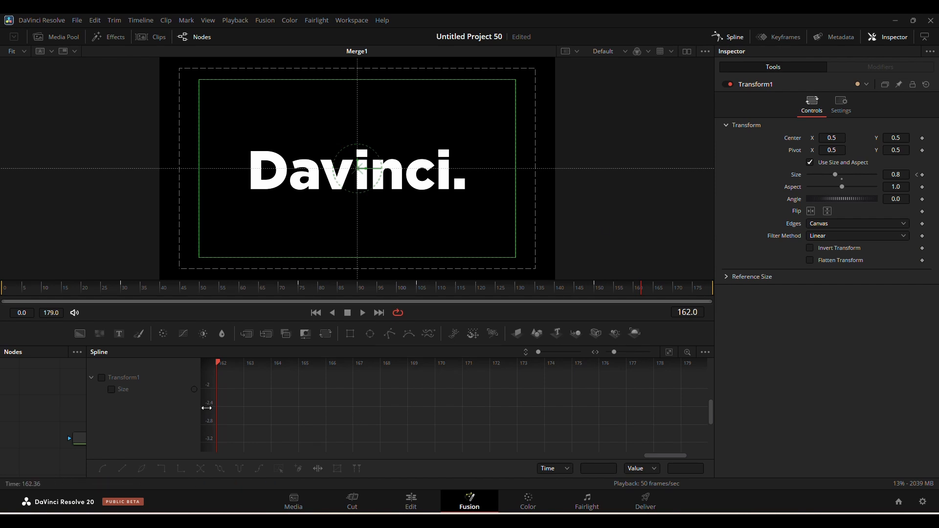
click(101, 378)
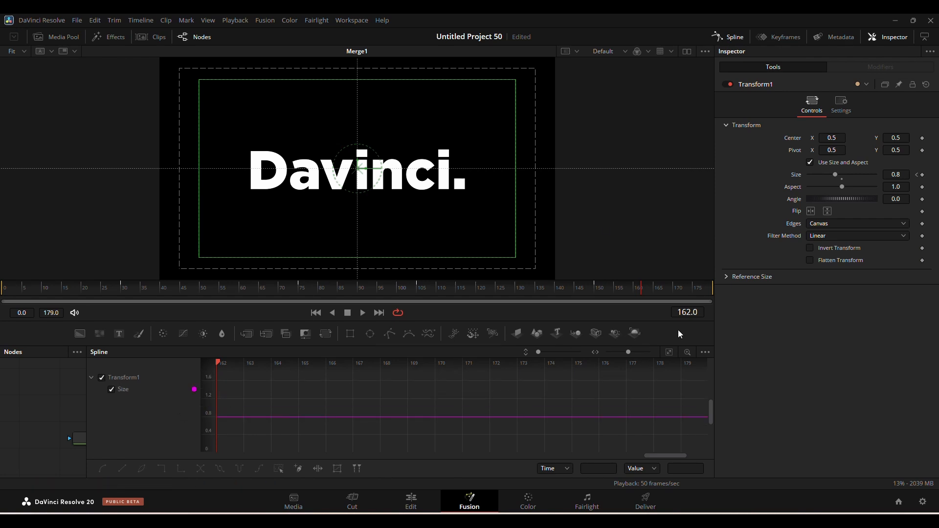
click(669, 353)
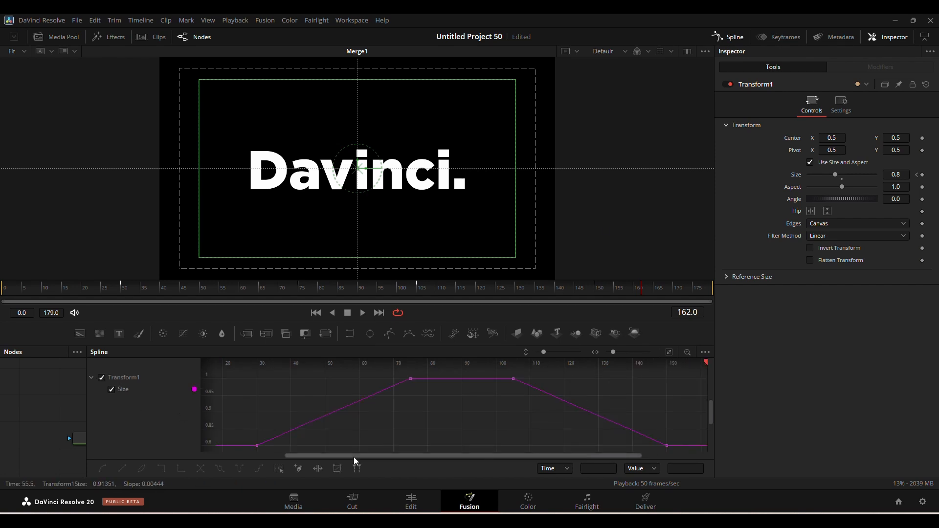
key(ctrl+a)
key(shift+s)
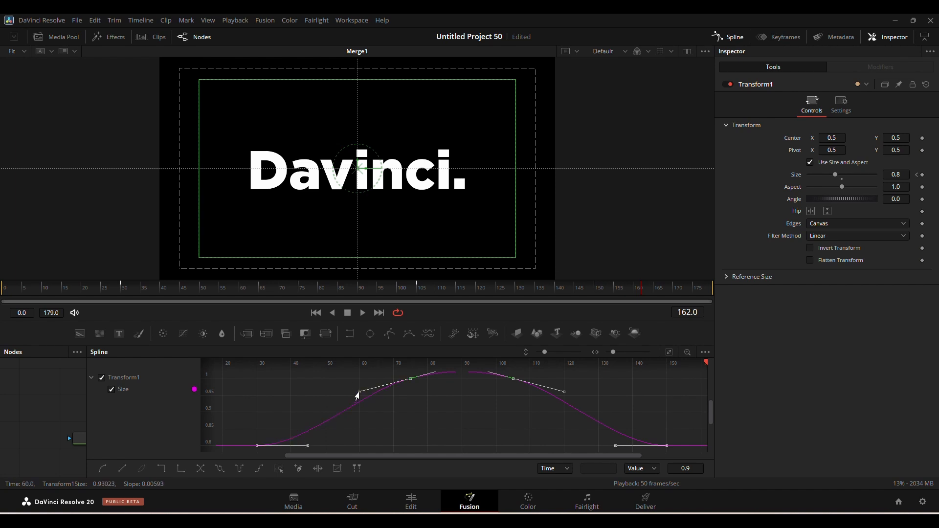
Stretch the outer handles of the frame 75 and 105 keyframes toward the curve's ends, and play back the eased animation.
drag(356, 393, 262, 383)
drag(564, 394, 668, 382)
click(727, 36)
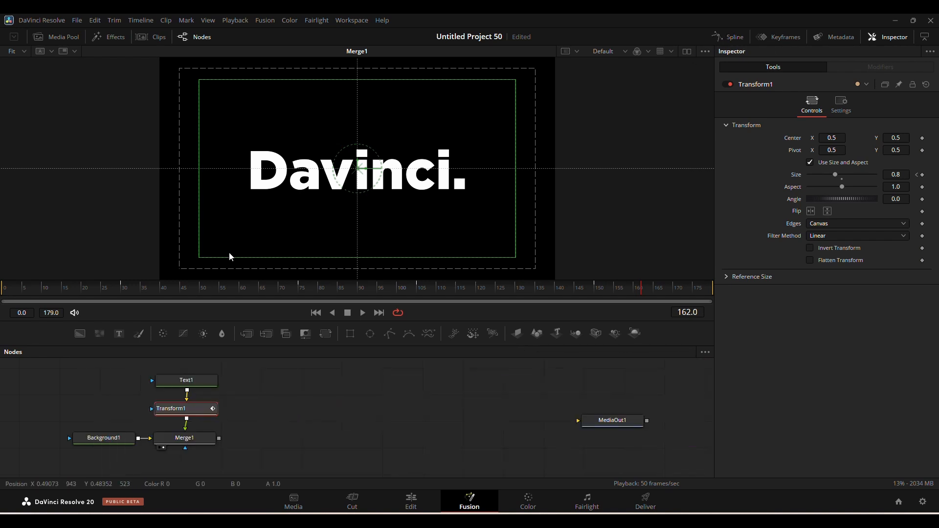
click(2, 293)
key(space)
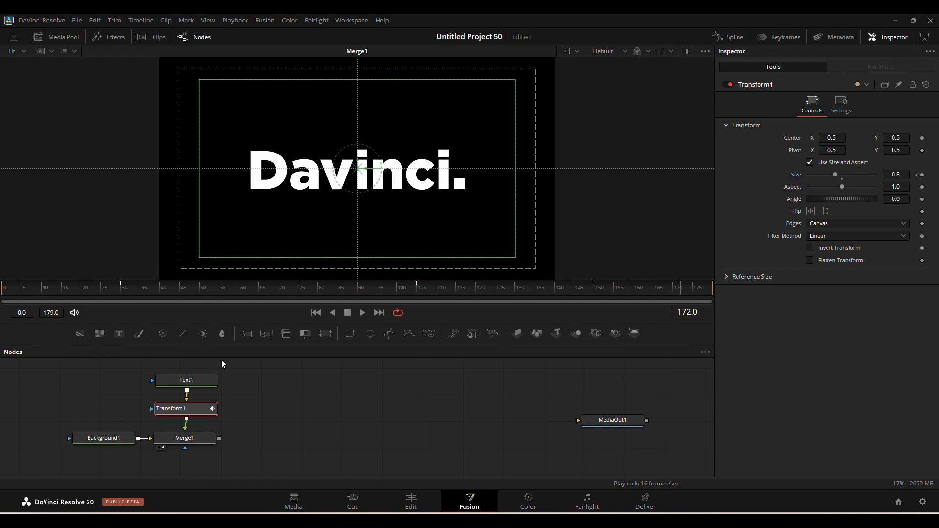
On the Edit page, paste four copies of the Fusion composition clip end to end after the original.
click(412, 502)
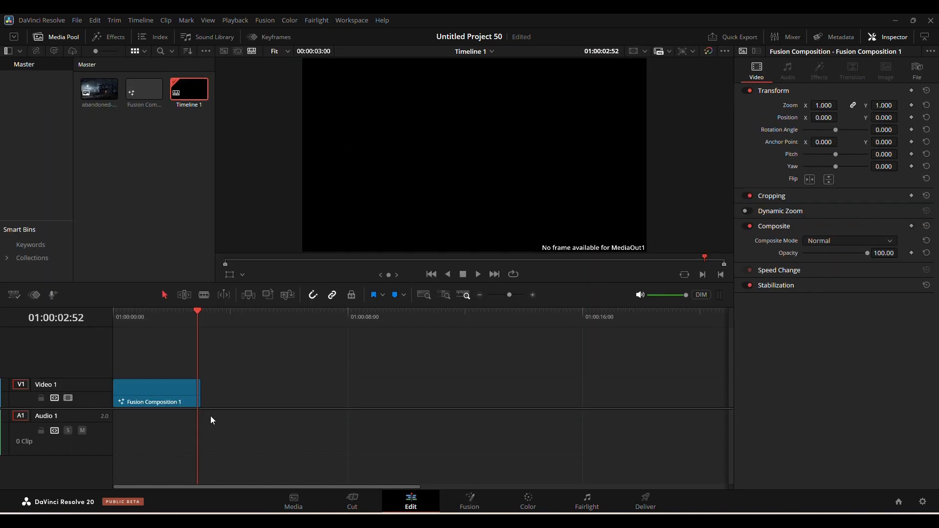
click(163, 402)
key(ctrl+v)
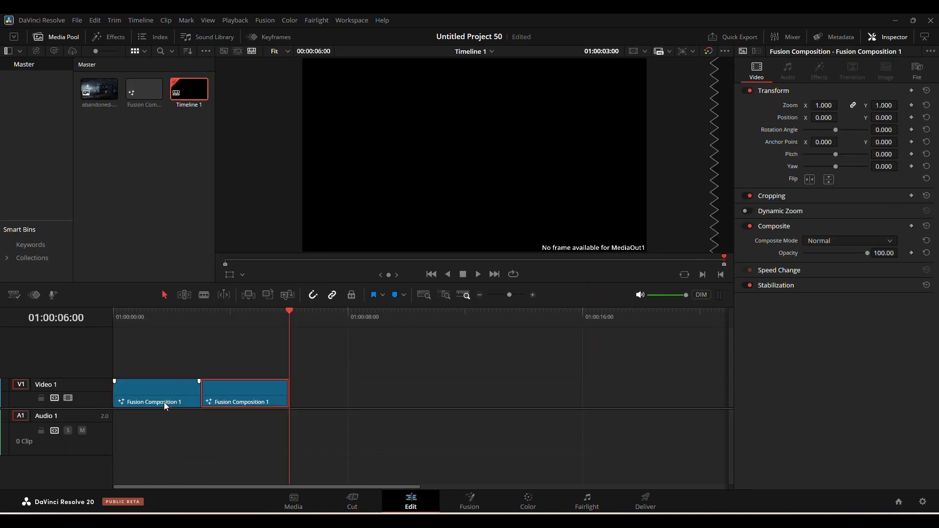
key(ctrl+v)
key(ctrl+v)
key(ctrl+v)
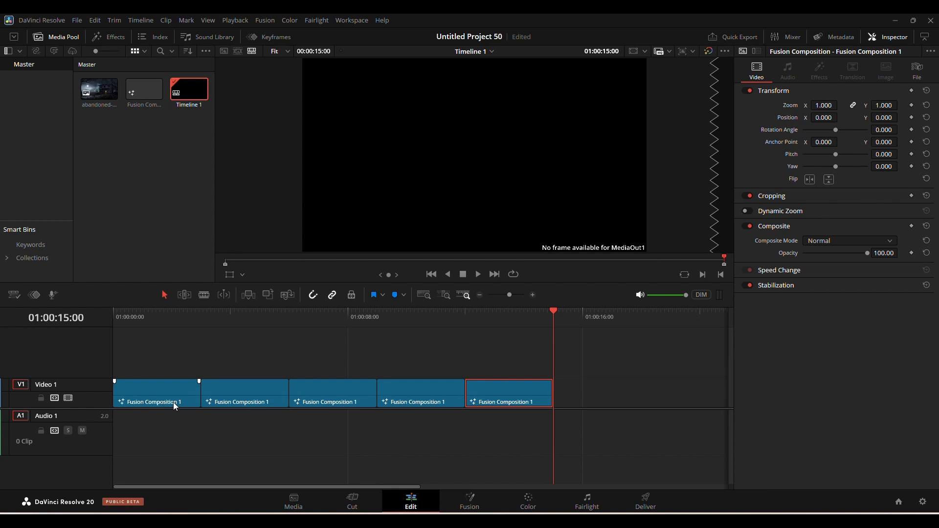
Return the playhead to the timeline start and open the first composition clip on the Fusion page.
drag(547, 310, 116, 380)
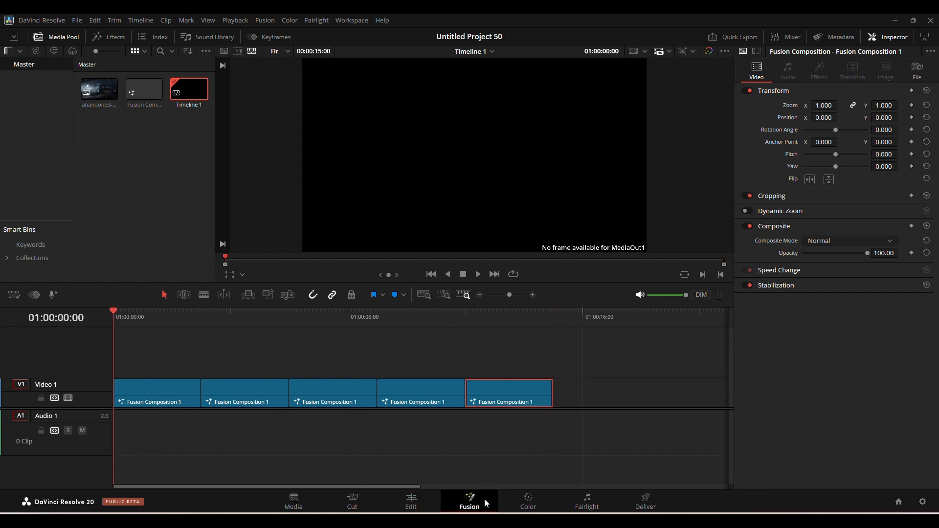
click(470, 500)
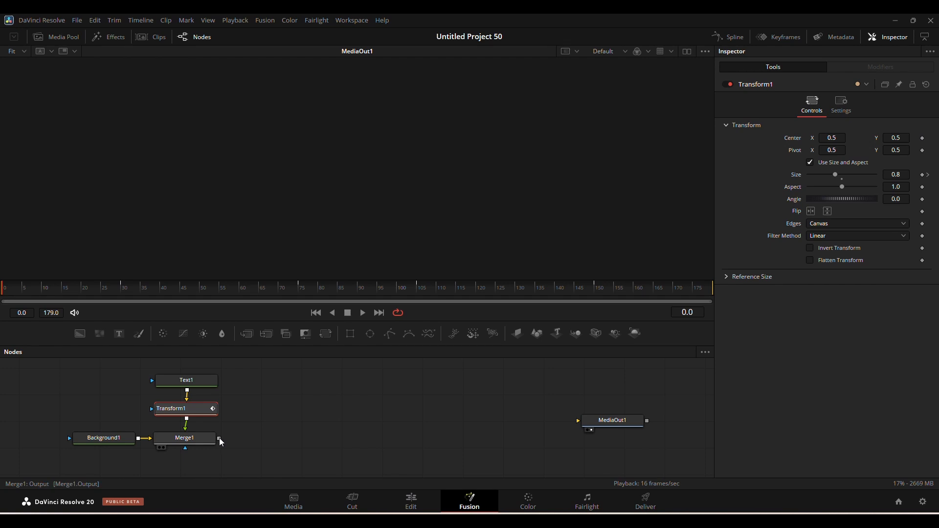
Connect Merge1 to MediaOut1 and enable motion blur on Transform1 with a shutter angle of 264.7.
drag(218, 439, 597, 422)
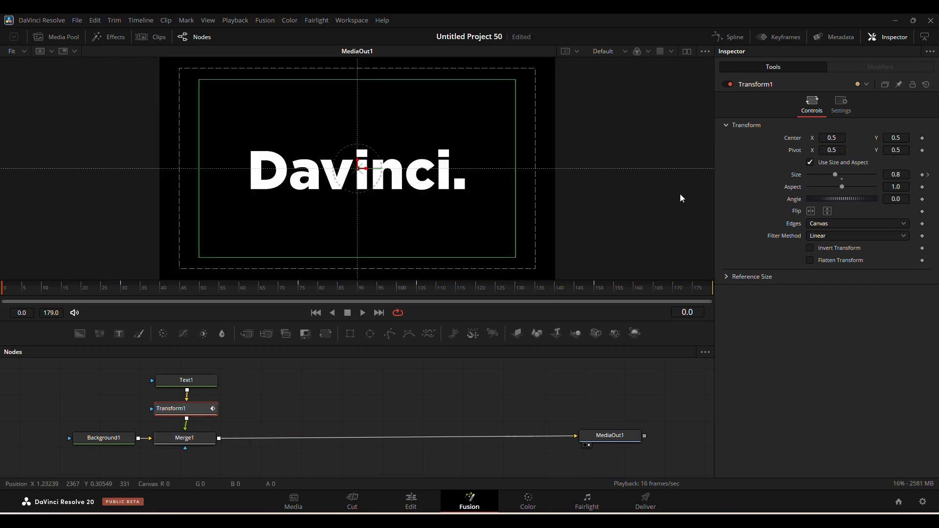
click(837, 110)
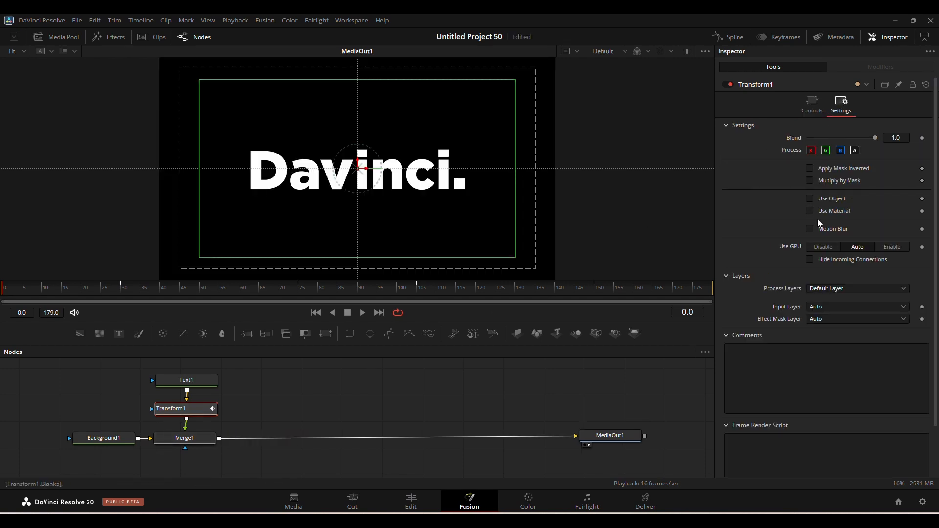
click(810, 232)
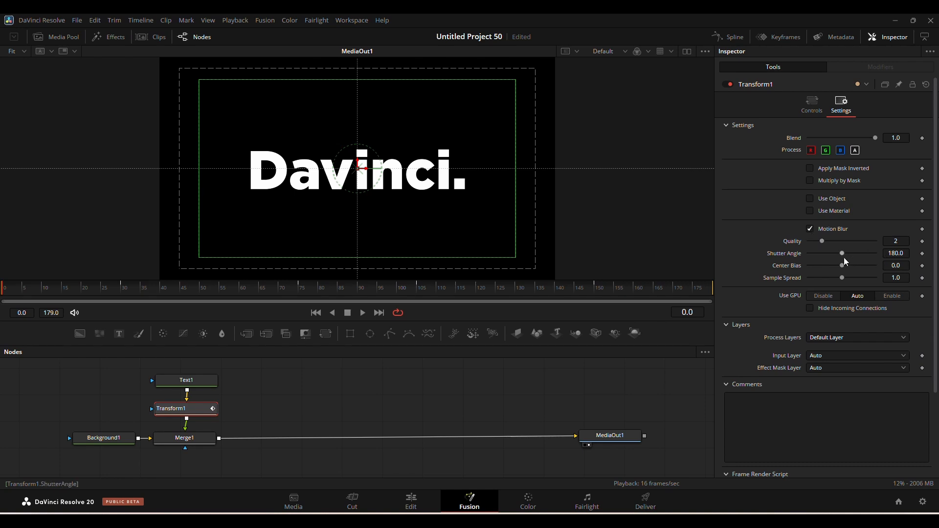
drag(843, 253, 859, 255)
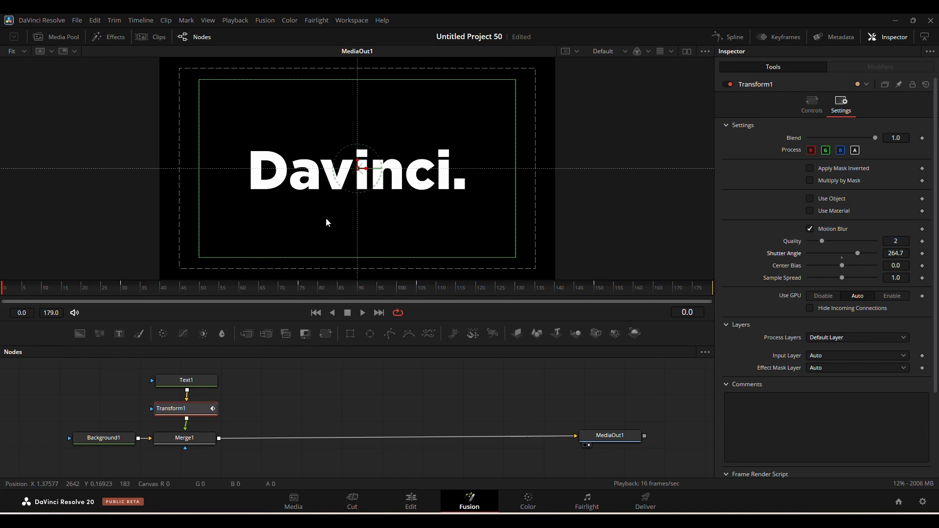
Scrub through the composition and play it back to check the motion-blurred text scaling.
drag(84, 289, 560, 294)
key(space)
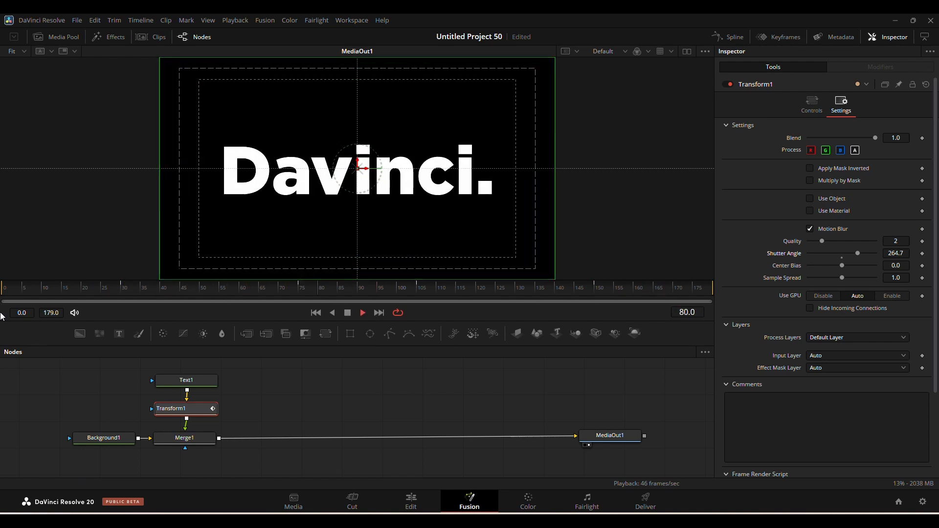
key(space)
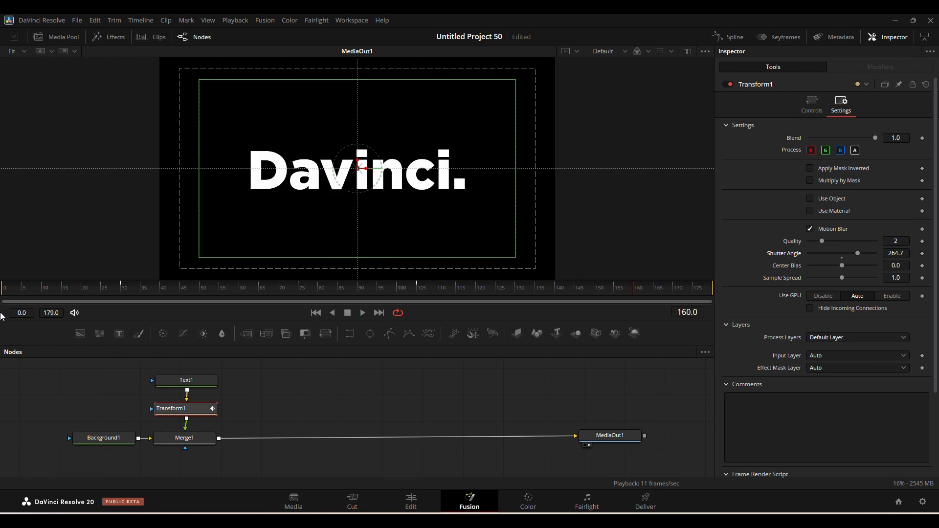
On the Edit page, move the playhead to the start of the second composition clip and open it on the Fusion page.
click(411, 500)
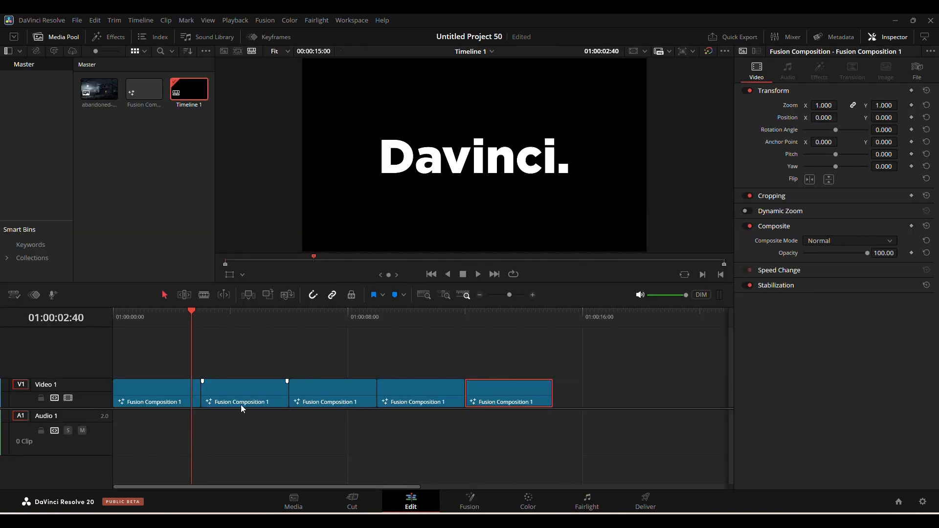
drag(195, 310, 157, 310)
key(Down)
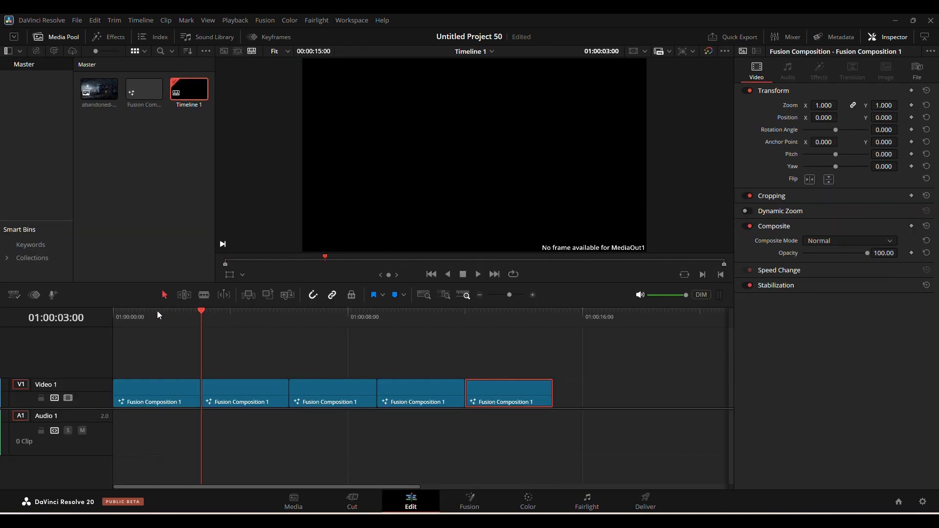
click(471, 507)
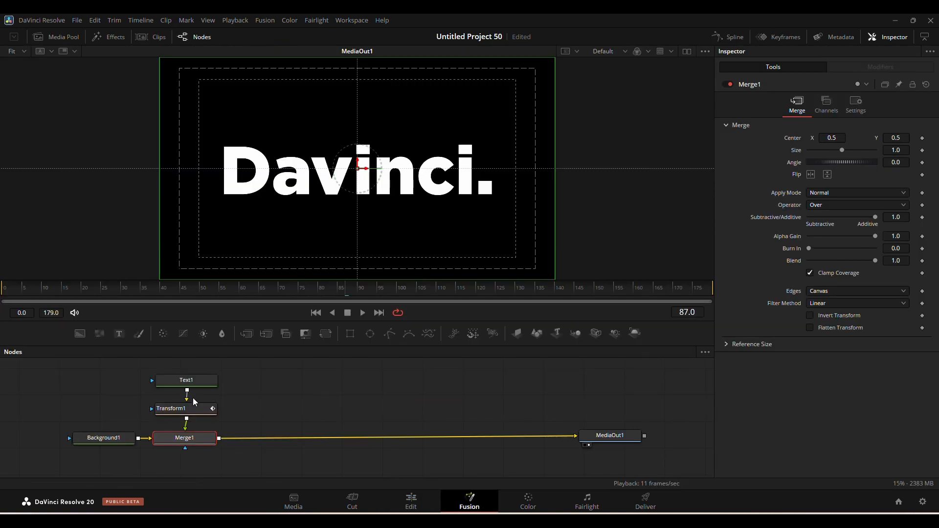
Add a Follower modifier to the Text1 node's styled text and show the modifier's controls.
click(186, 381)
right_click(806, 188)
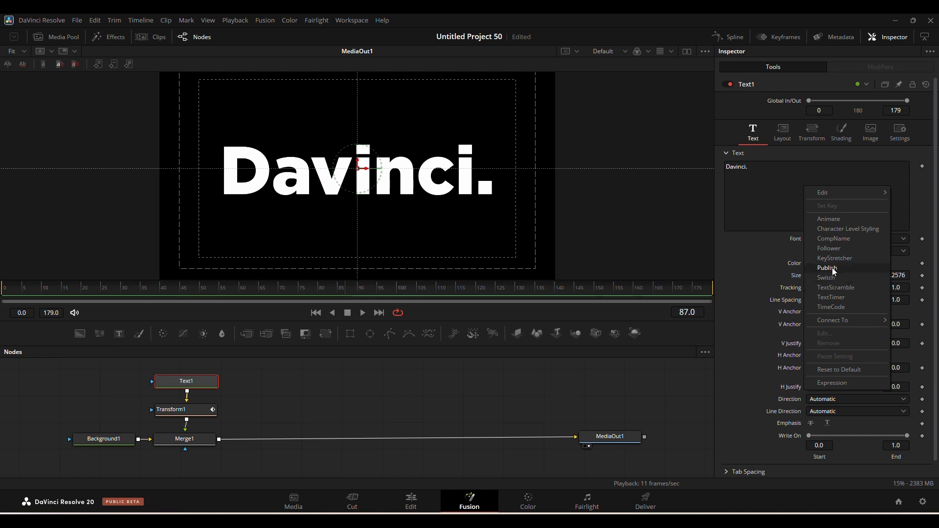
click(833, 252)
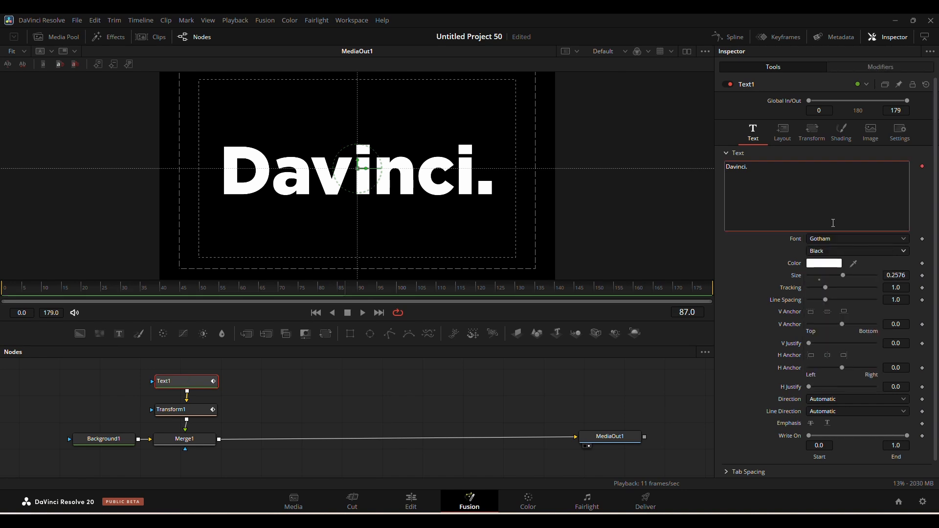
click(873, 63)
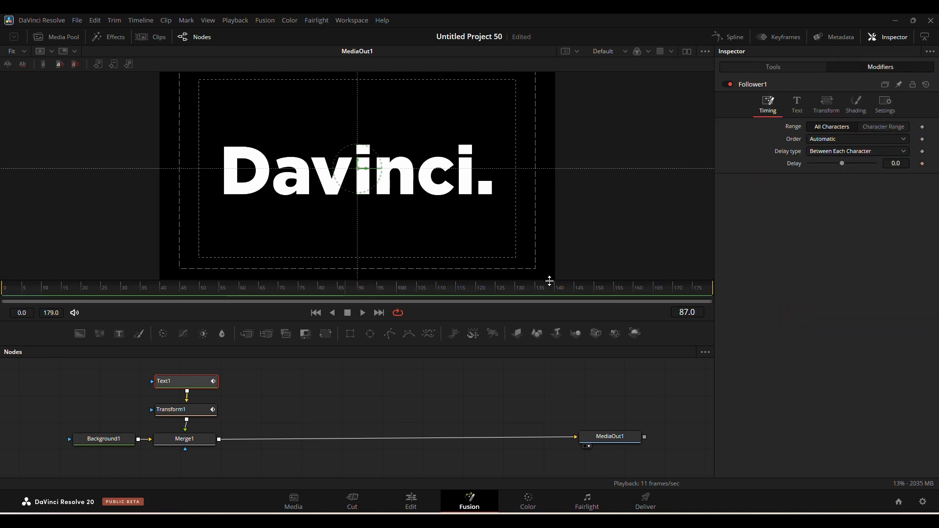
Keyframe the Follower's shading opacity at 1.0 on frame 15 and 0.0 on frame 0.
click(851, 109)
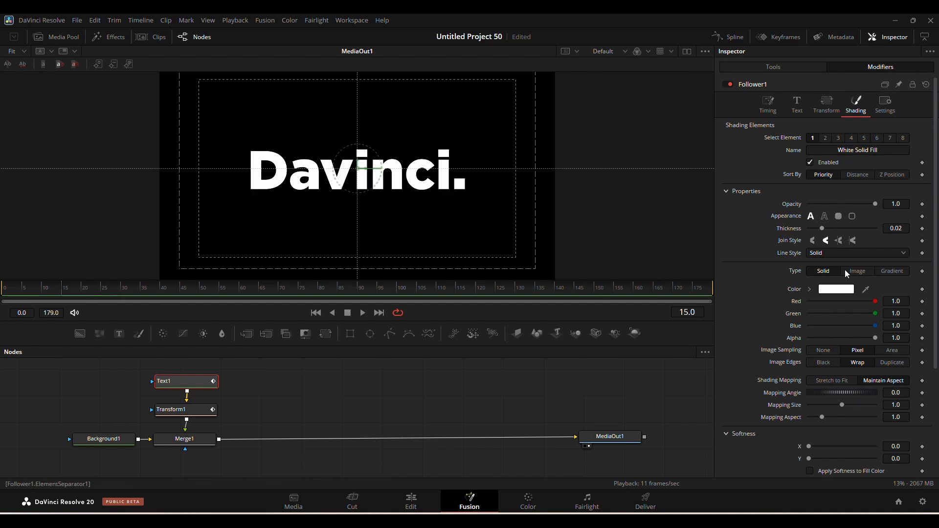
click(922, 204)
click(3, 288)
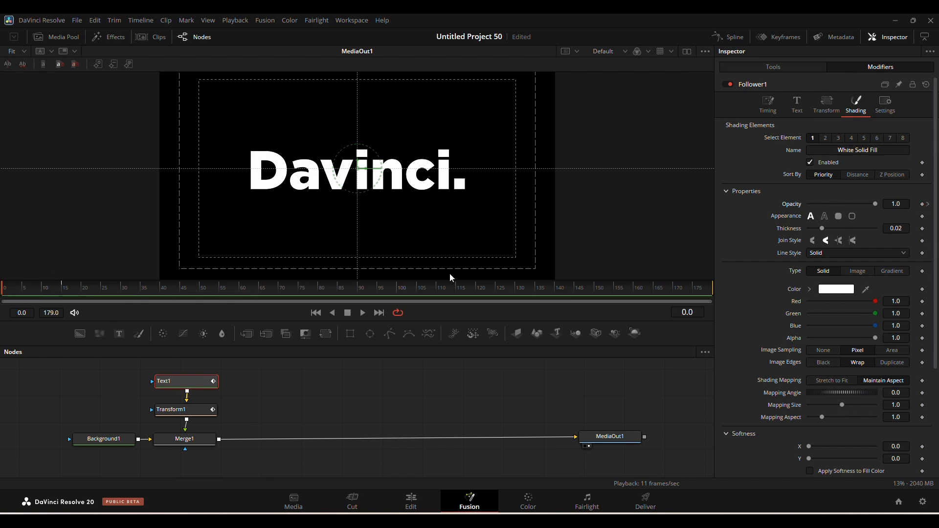
drag(769, 211, 2, 359)
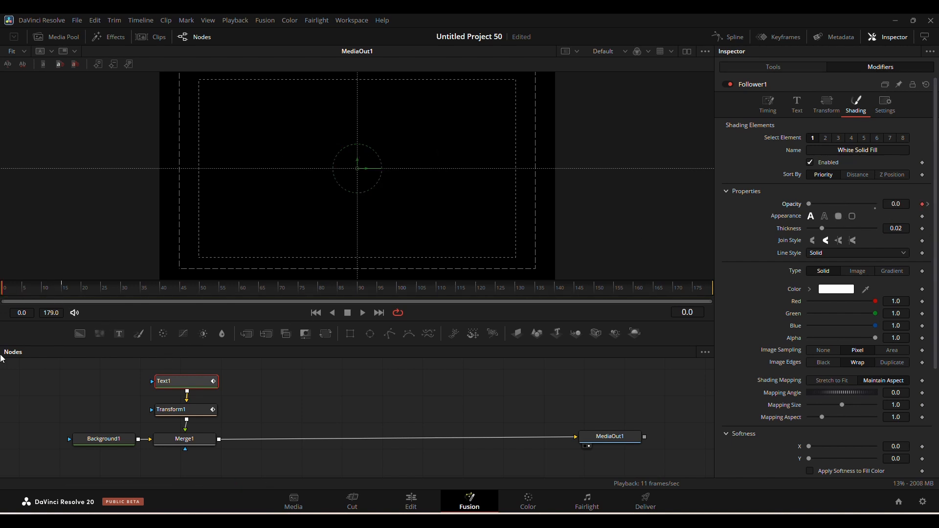
Return to frame 15 and modify the Follower's shading position offset with an XY Path.
mouse_move(58, 292)
mouse_down()
mouse_move(99, 292)
mouse_move(69, 294)
mouse_up()
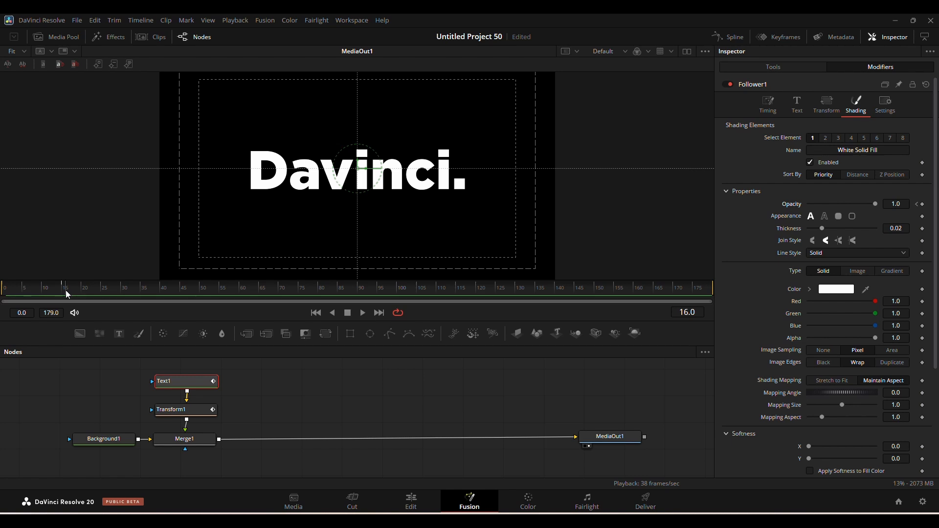
scroll(837, 313, down, 3)
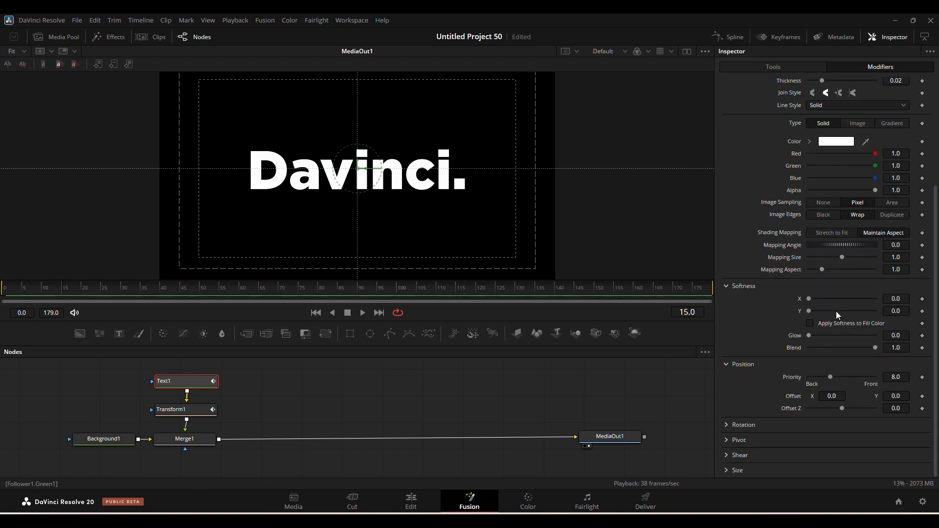
right_click(799, 398)
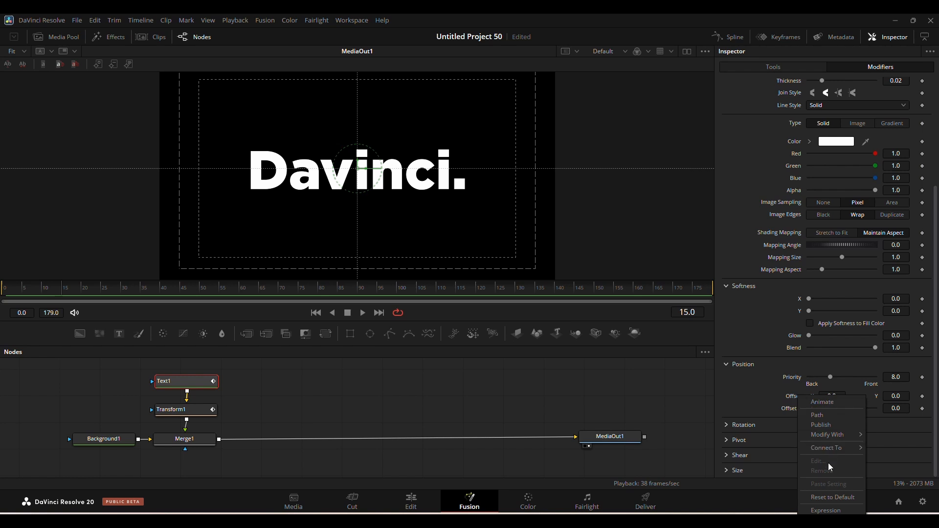
mouse_move(829, 434)
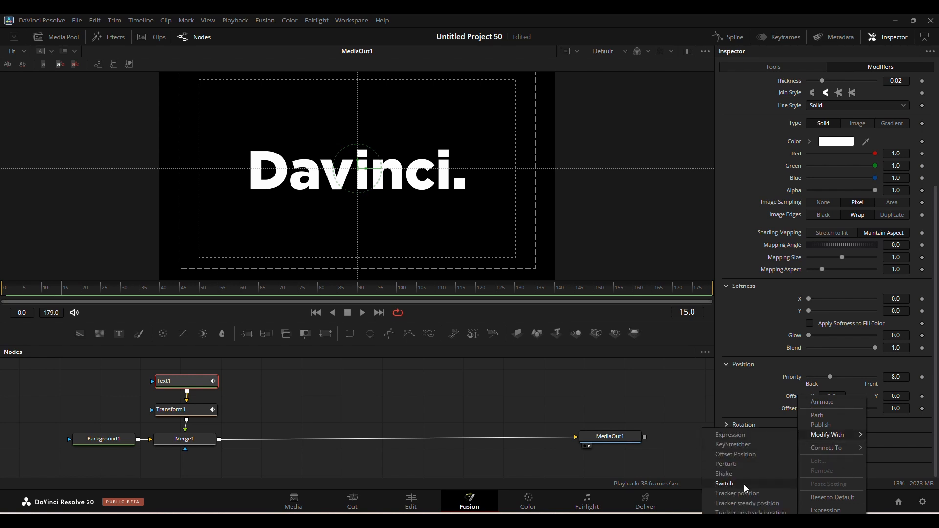
click(734, 523)
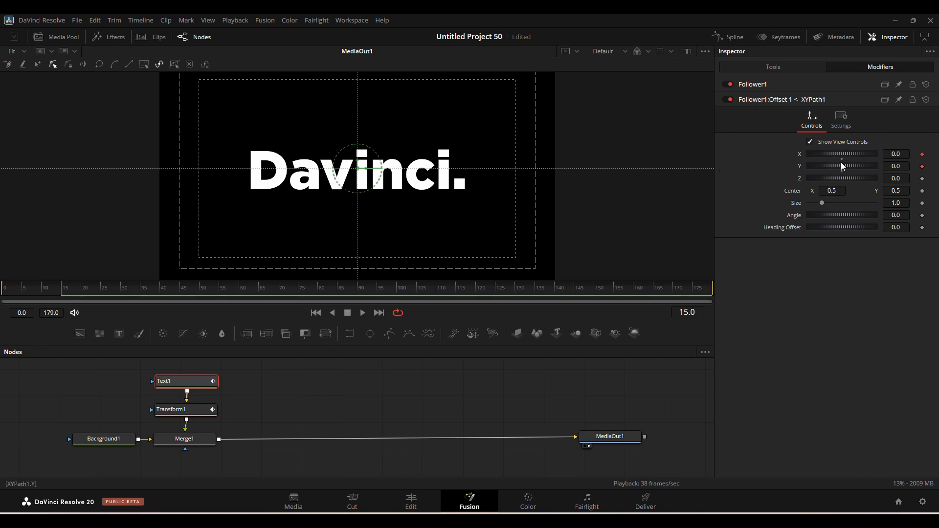
Keyframe the XY Path's Y value at 0.0 on frame 15 and -1.5 on frame 0.
click(923, 167)
drag(49, 294, 4, 290)
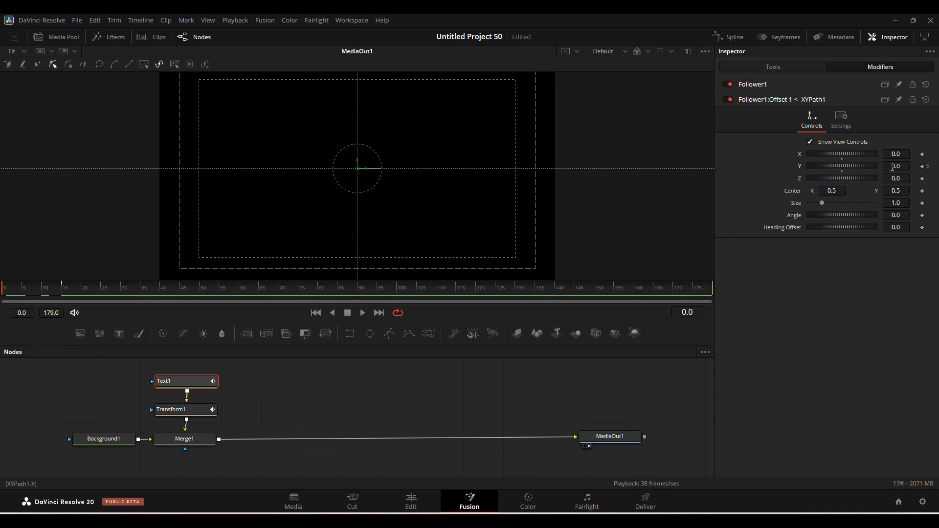
click(897, 167)
text(-1.5)
key(Tab)
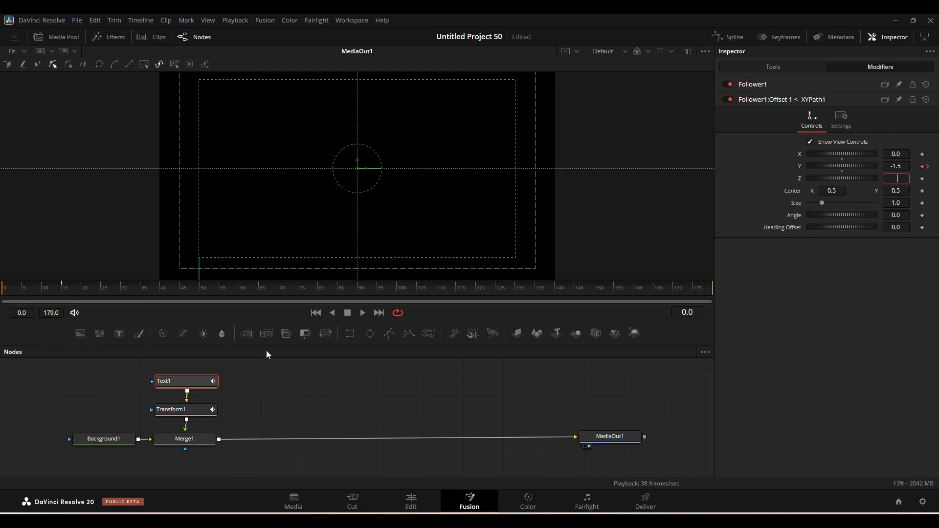
Play the composition from the start to review the text rising and fading in.
key(space)
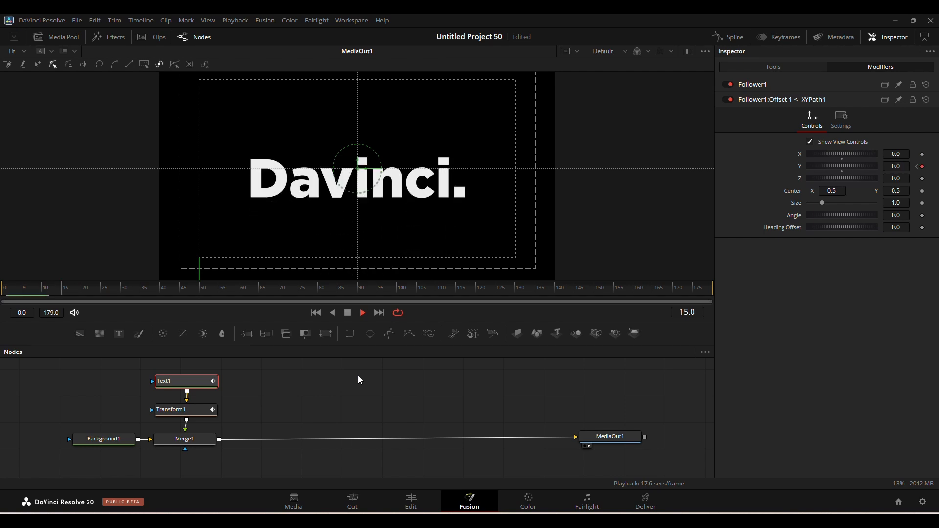
key(space)
drag(56, 295, 1, 295)
key(space)
key(space)
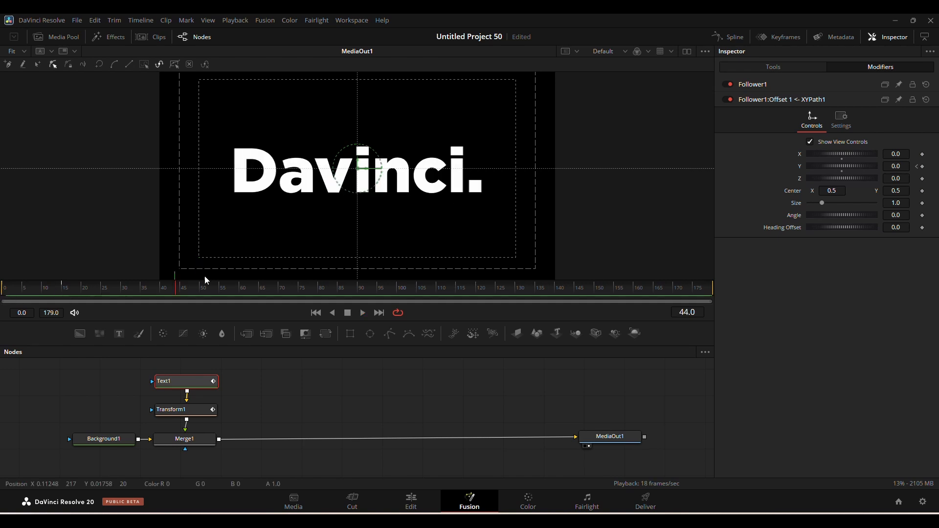
Return to frame 0 and set the Follower's delay between each character to 3.0.
click(754, 86)
drag(123, 294, 2, 294)
click(895, 163)
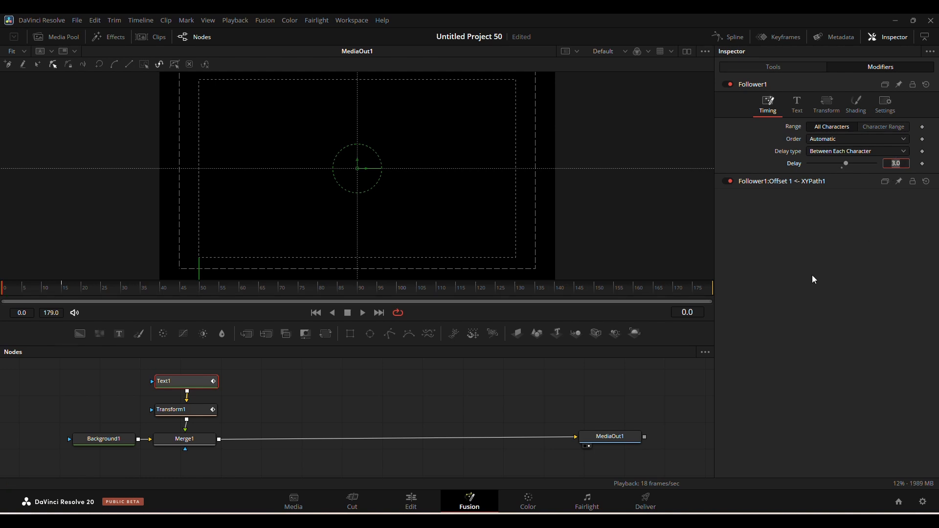
key(Return)
Play back from frame 0 to review the letter-by-letter text entrance.
mouse_move(19, 294)
mouse_down()
mouse_move(5, 294)
mouse_move(83, 292)
mouse_move(2, 294)
mouse_up()
key(space)
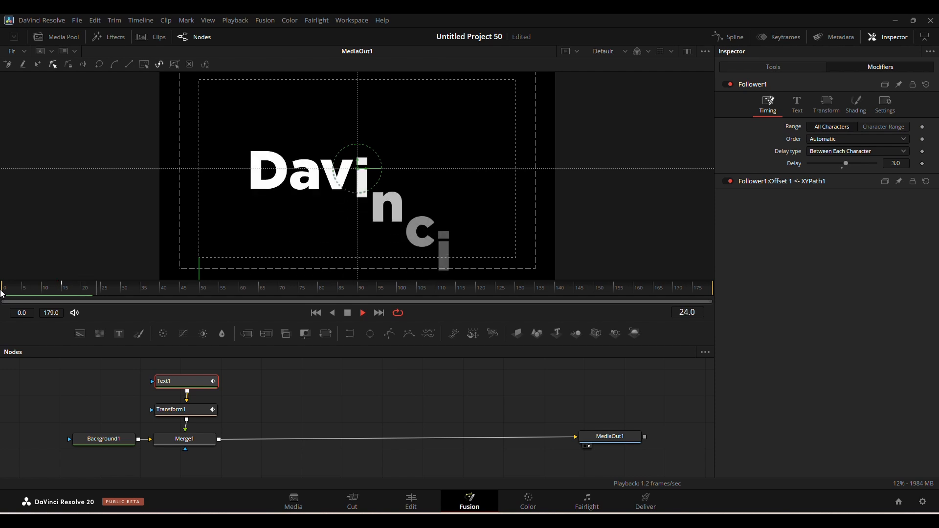
key(space)
drag(68, 289, 2, 303)
key(space)
key(space)
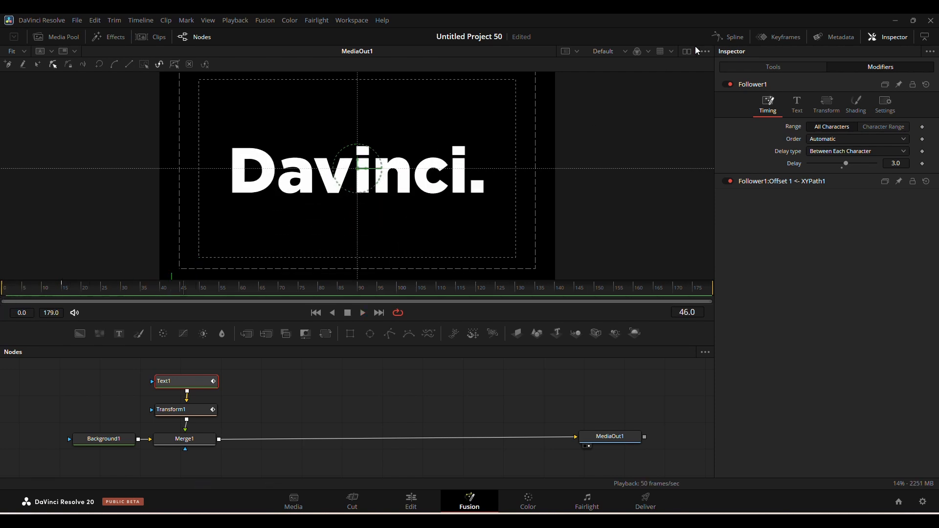
Open the Spline editor and show only the Follower's Opacity 1 curve, hiding the Offset 1 and Transform1 curves.
click(723, 38)
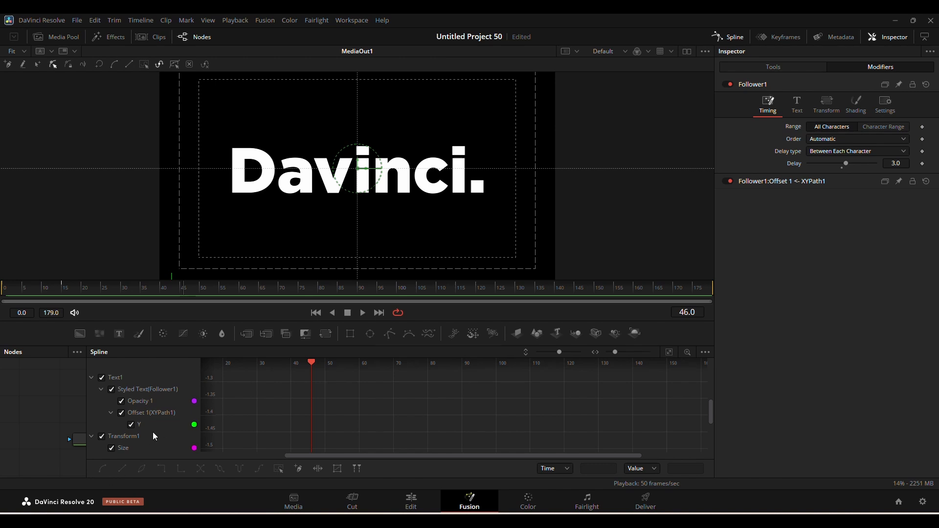
click(131, 425)
click(669, 353)
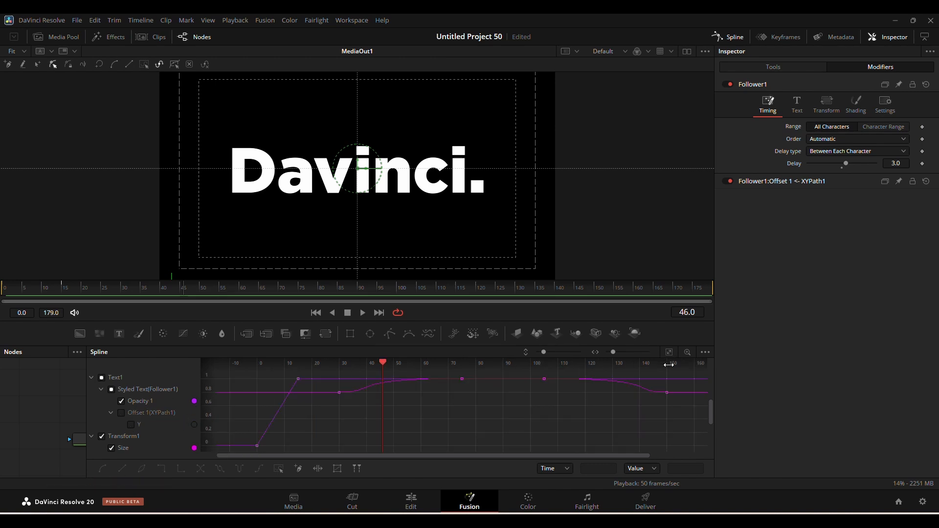
click(102, 436)
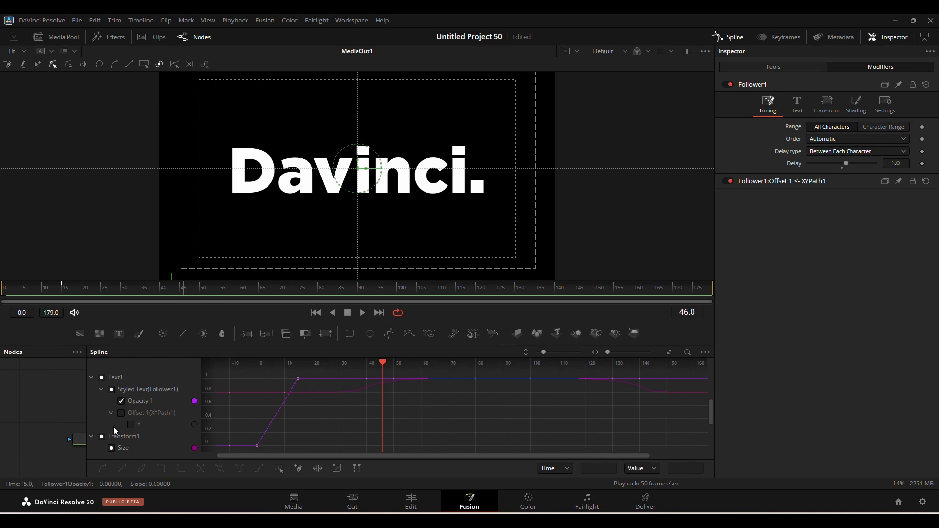
Smooth the opacity curve's keyframes and stretch the frame 15 keyframe's handle back to frame 0.
click(279, 469)
key(f)
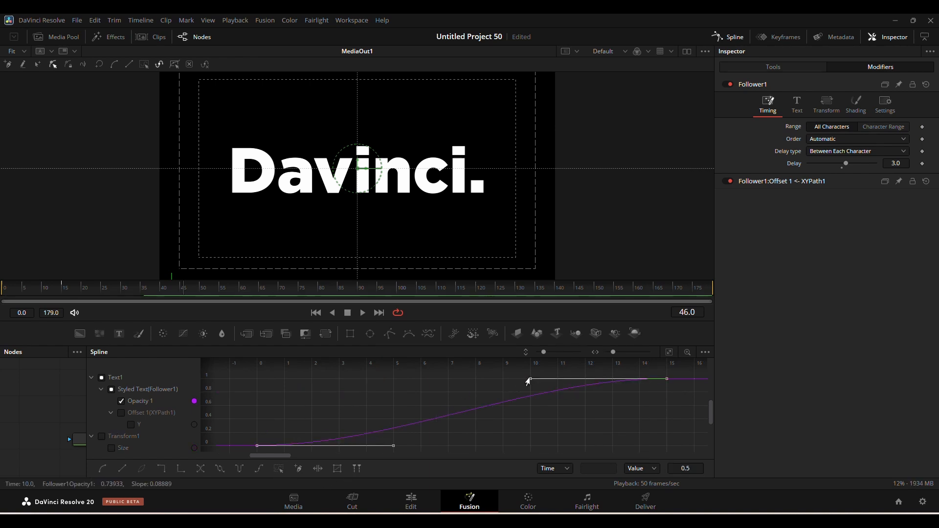
drag(531, 379, 345, 379)
drag(333, 416, 262, 446)
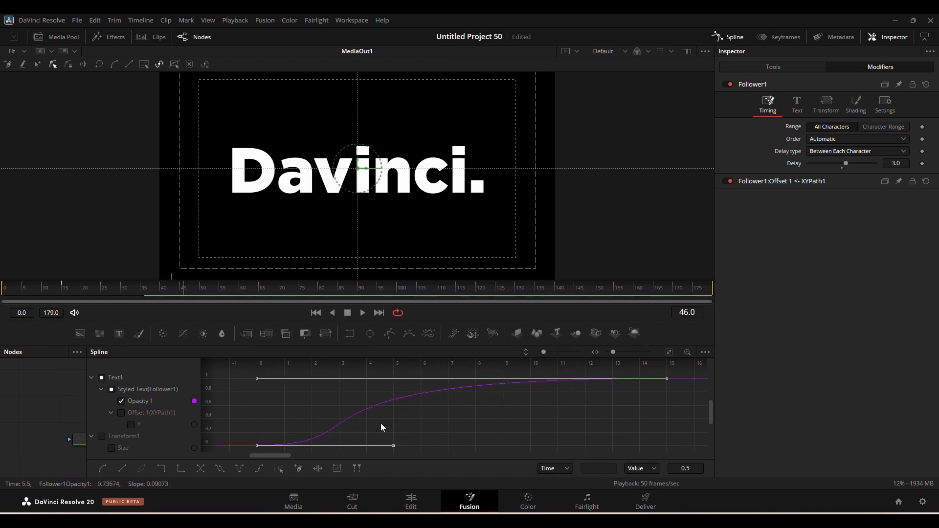
Display the Offset 1 path's Y curve instead of the opacity curve and fit it in the Spline editor.
click(120, 401)
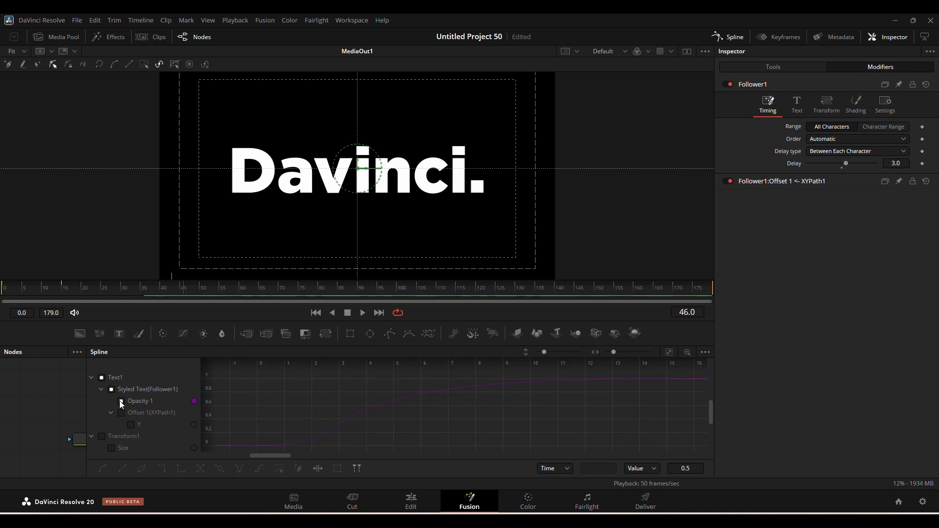
click(121, 413)
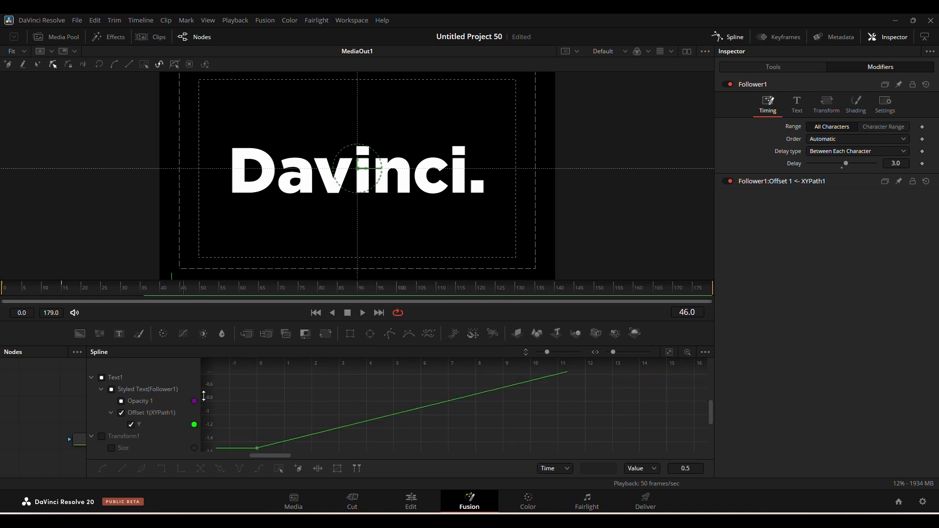
click(668, 352)
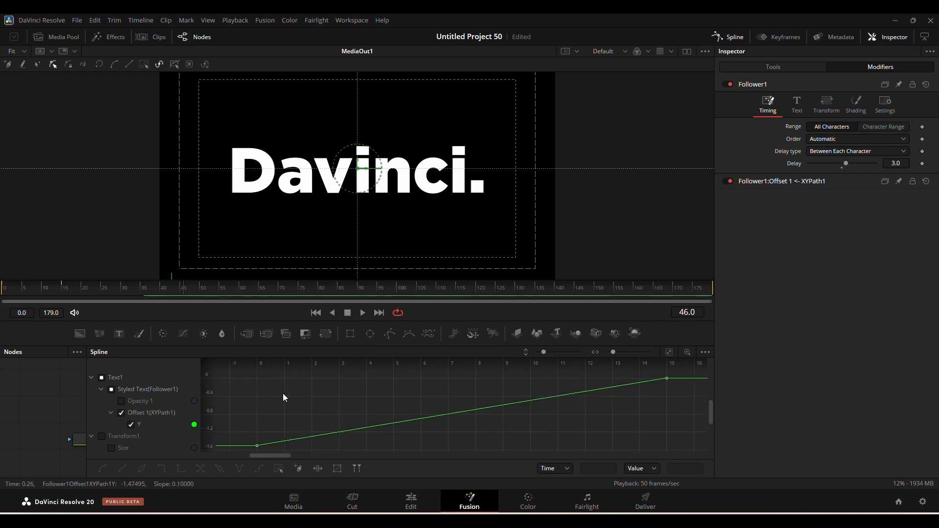
Smooth the Offset 1 path's Y curve and stretch the frame 15 keyframe's handle back to frame 0.
click(277, 469)
key(f)
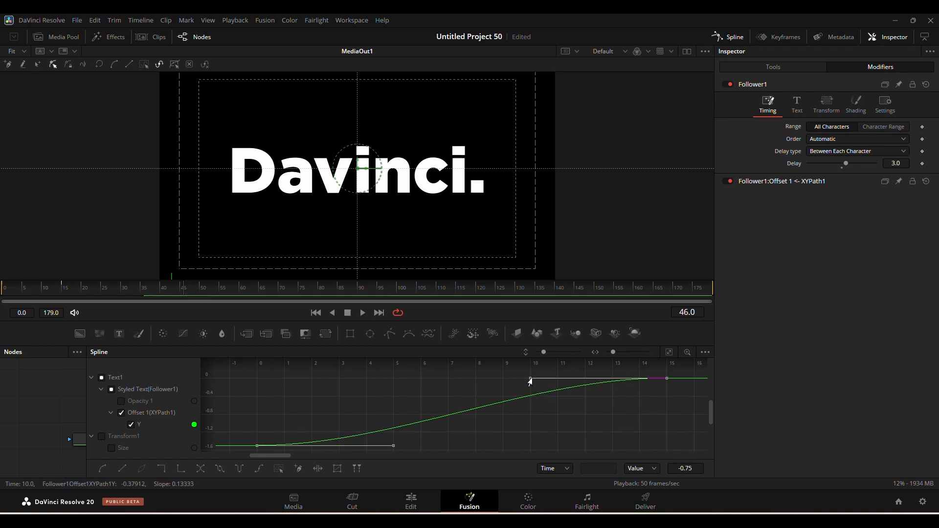
drag(530, 378, 255, 378)
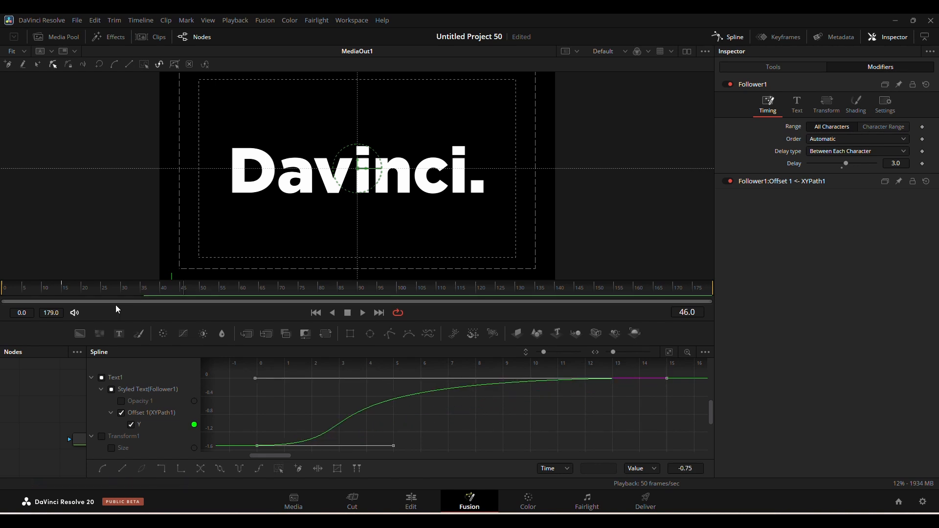
Review the eased letter entrance from frame 0 in Fusion and in full-screen playback on the Edit page.
key(space)
drag(79, 286, 1, 298)
key(space)
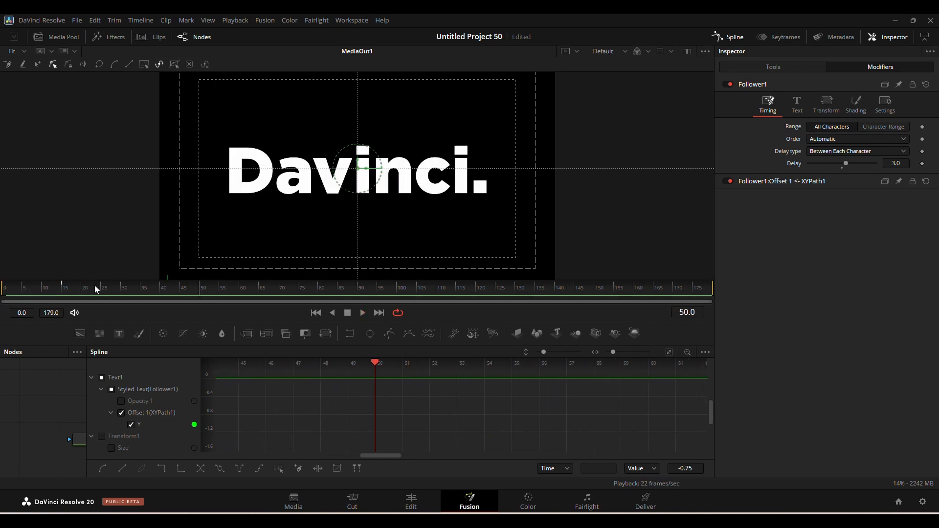
click(359, 180)
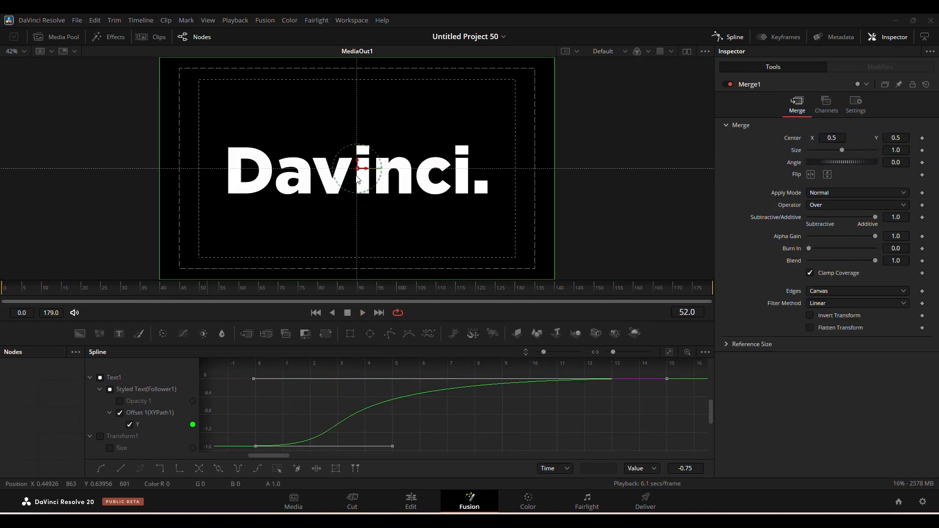
click(411, 498)
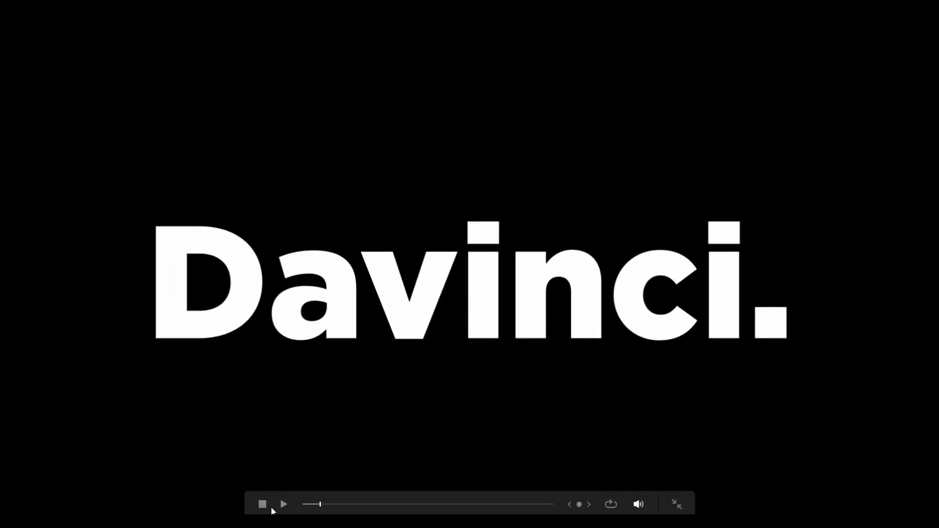
key(Escape)
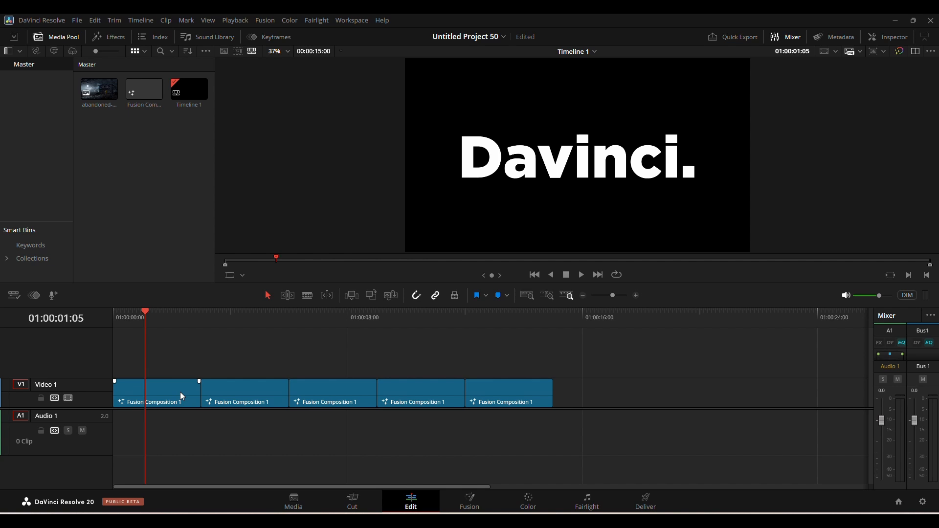
click(247, 386)
key(BackSpace)
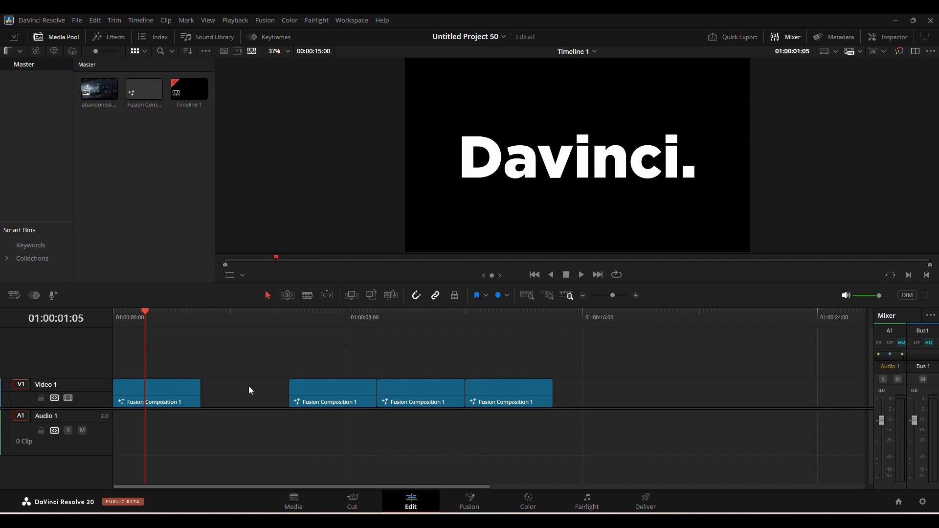
click(187, 386)
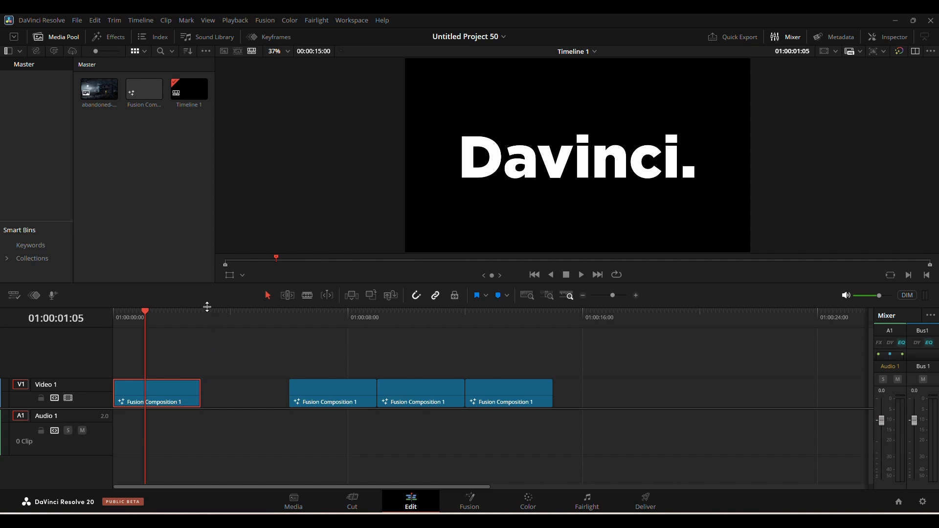
key(ctrl+z)
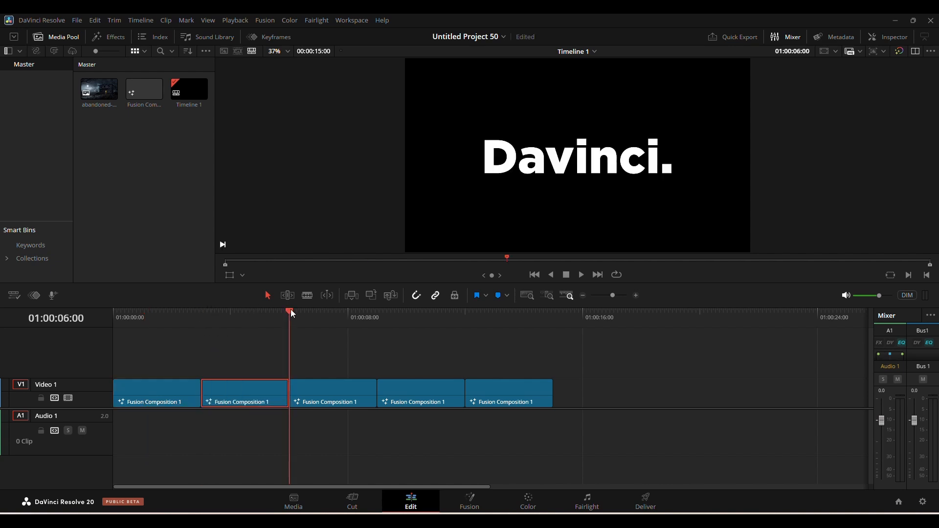
Play the timeline from the start to compare the animations in the first two Fusion compositions.
drag(290, 309, 124, 335)
key(space)
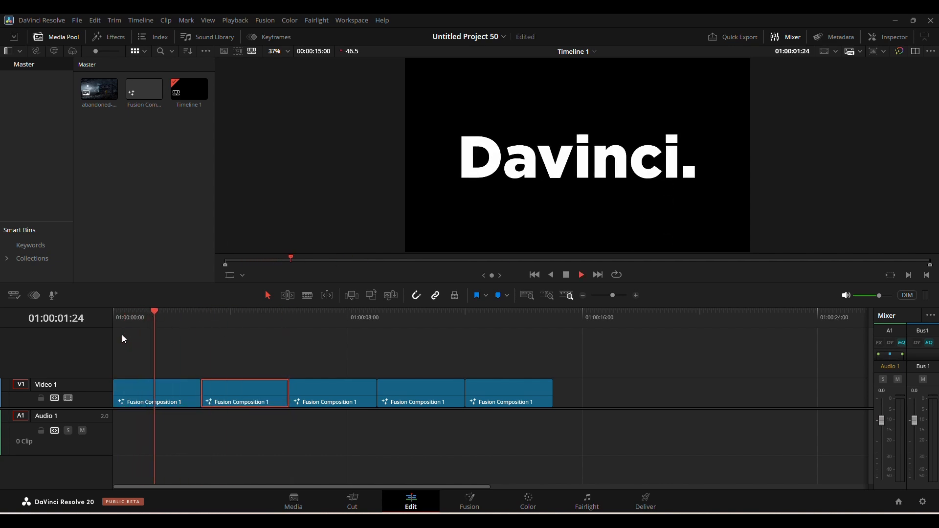
key(space)
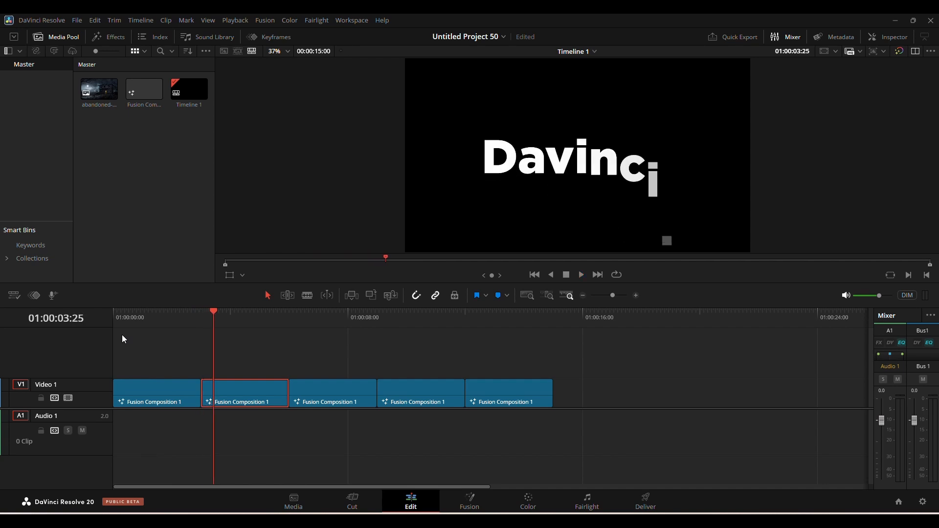
key(space)
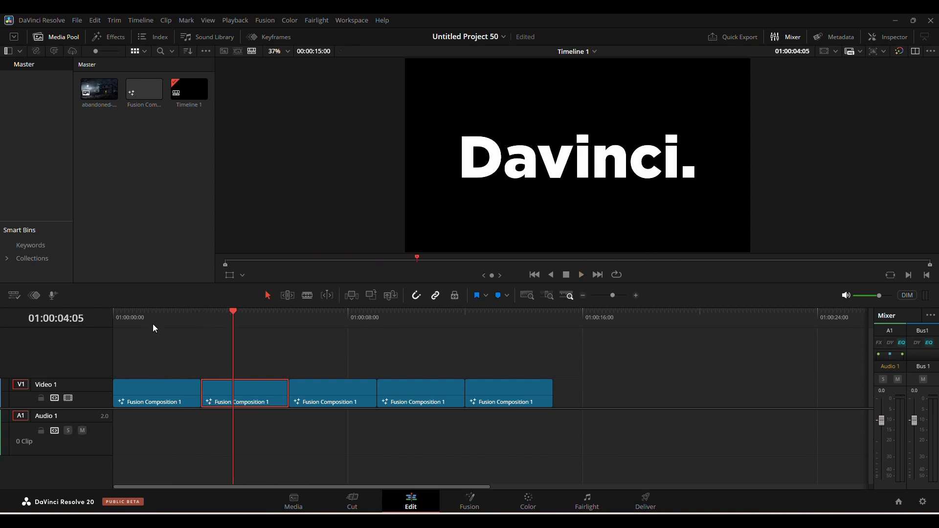
Open the second composition on the Fusion page and display the Transform settings of Text1's Follower modifier.
drag(232, 313, 219, 313)
click(485, 496)
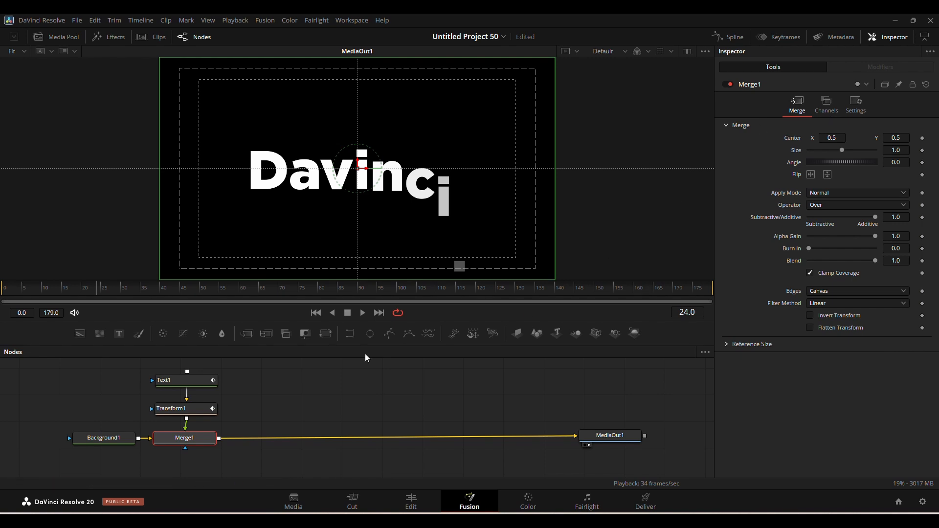
click(178, 409)
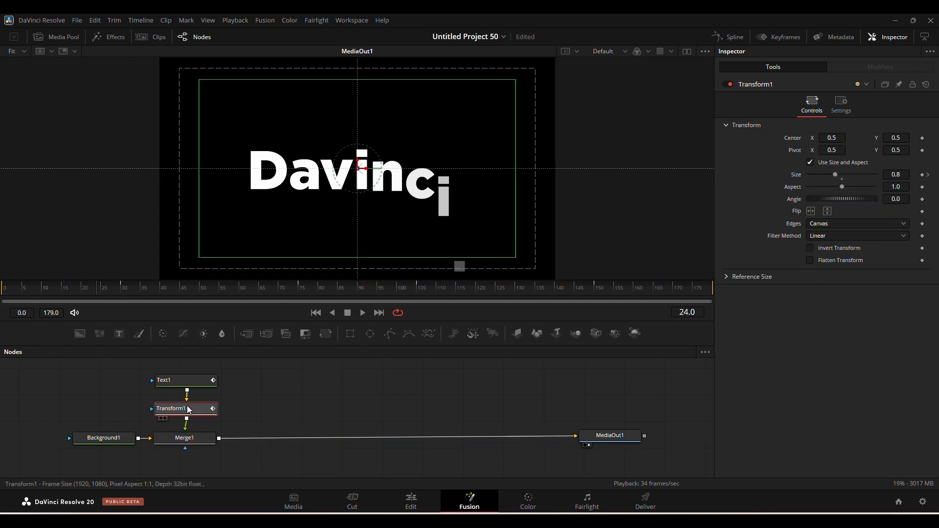
click(197, 377)
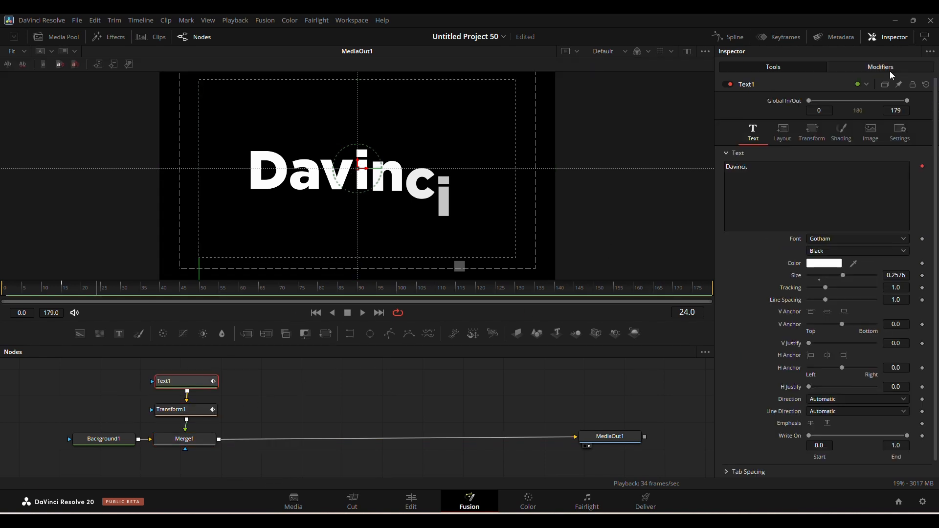
click(891, 72)
scroll(891, 420, down, 5)
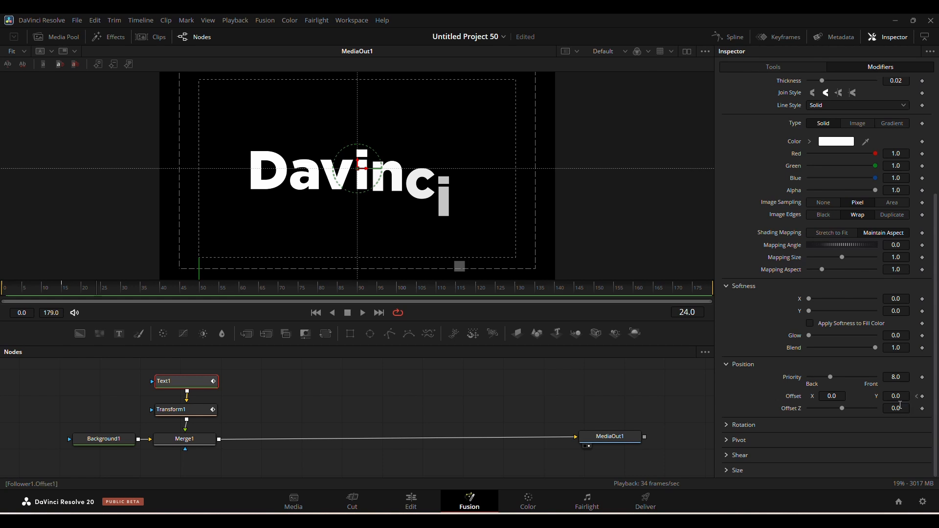
scroll(880, 352, up, 5)
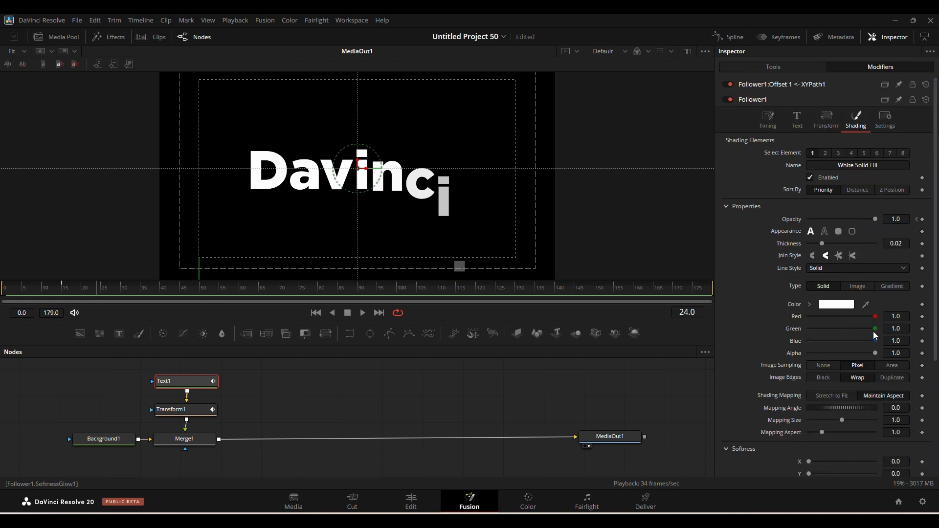
click(826, 124)
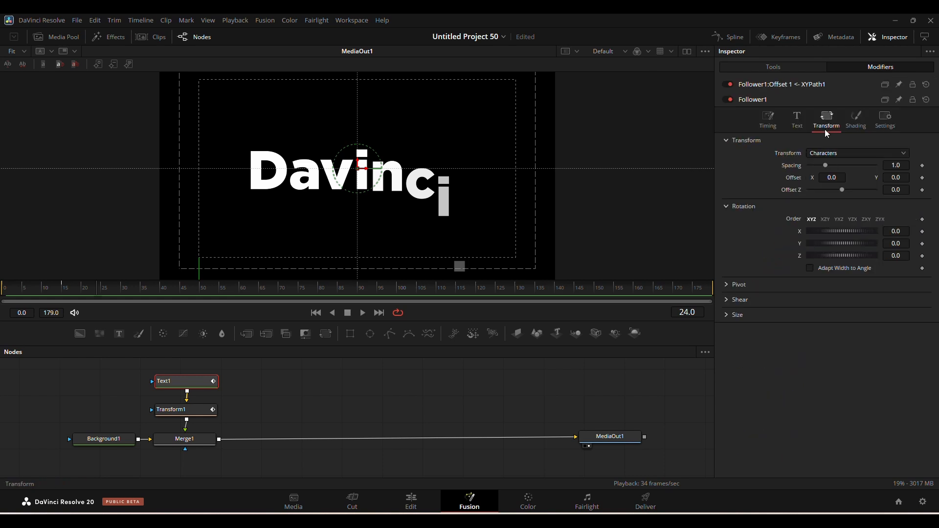
Keyframe the Follower's character Spacing at 1.0 on frame 15 and 0.5 on frame 0.
drag(96, 289, 63, 290)
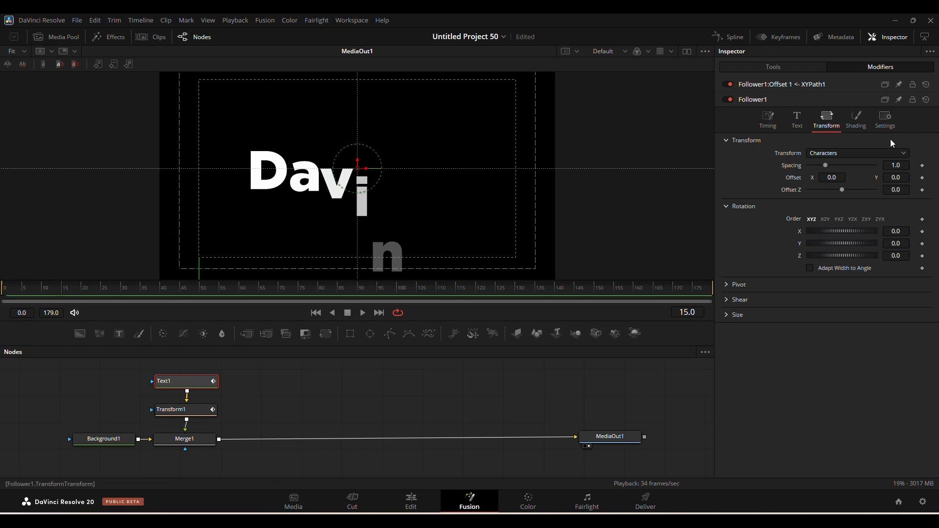
click(922, 166)
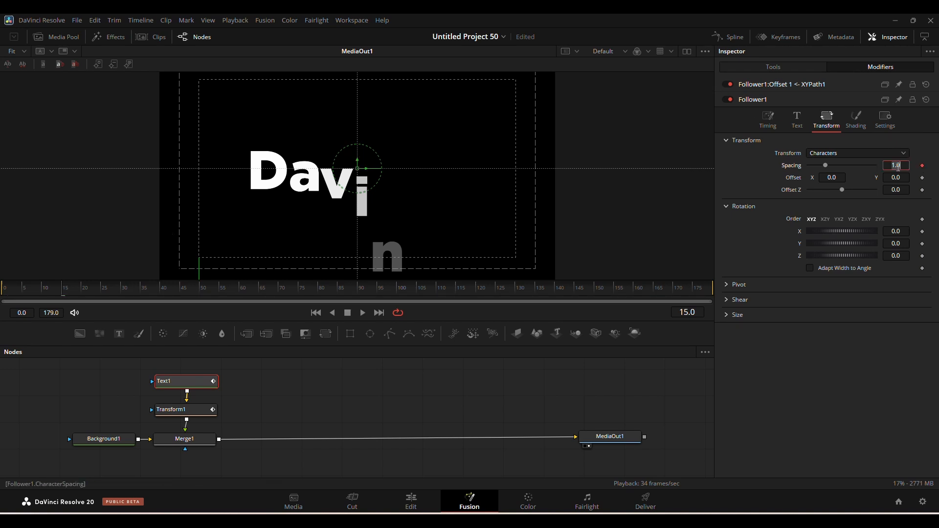
click(898, 166)
text(0.99)
drag(51, 290, 2, 291)
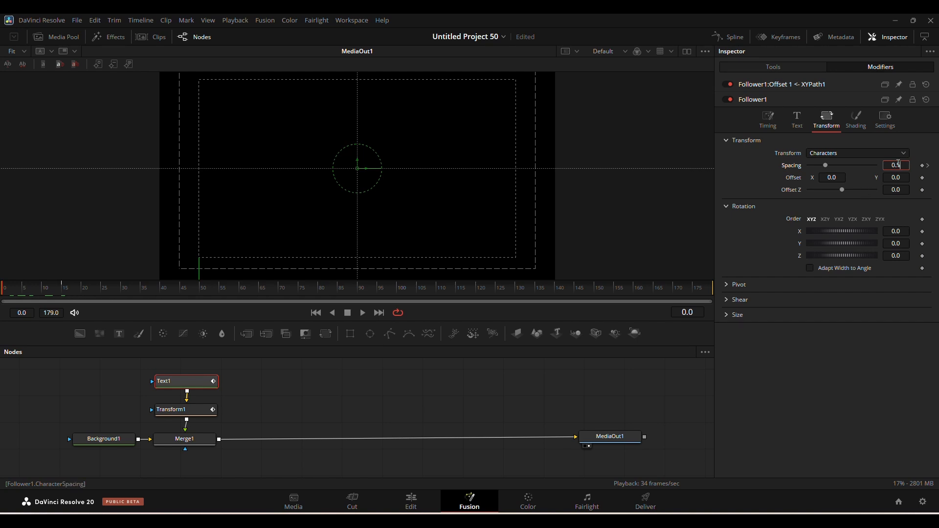
click(2, 291)
Play back from frame 0 to review the character spacing animation.
key(space)
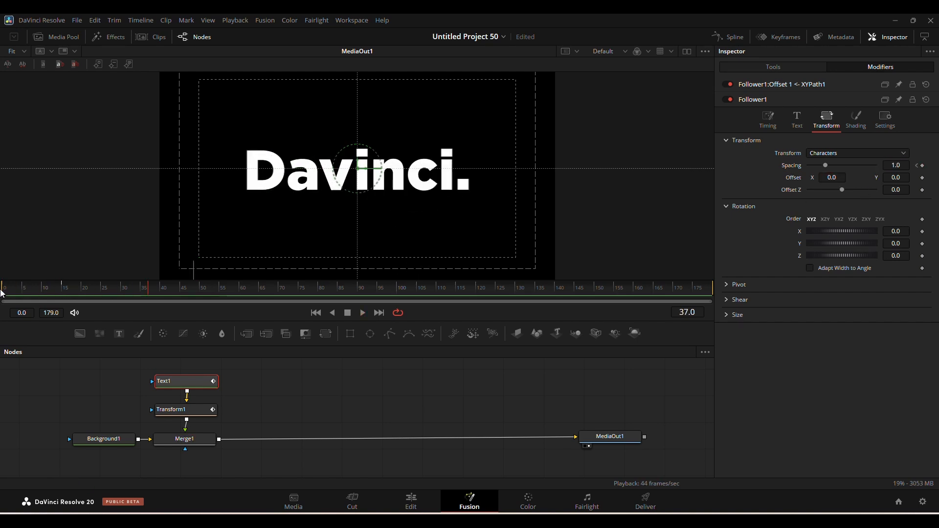
drag(65, 288, 2, 295)
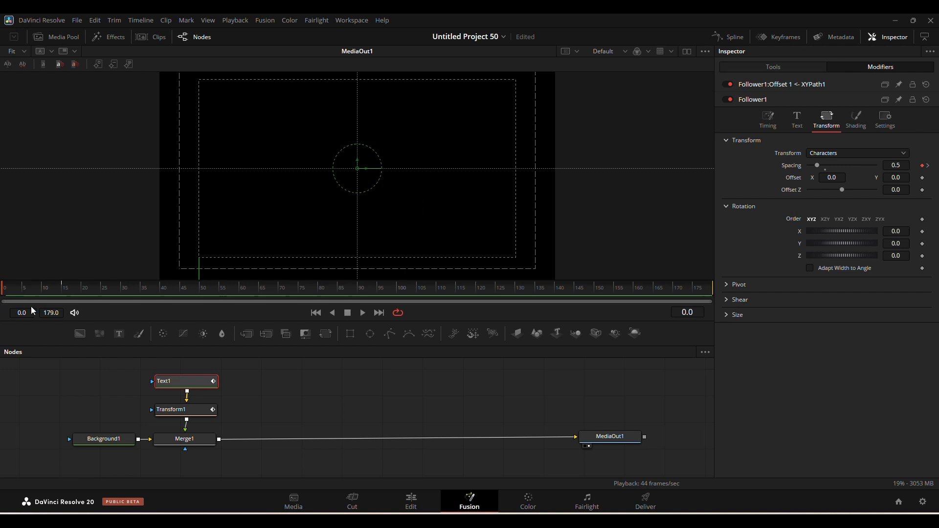
key(space)
key(space)
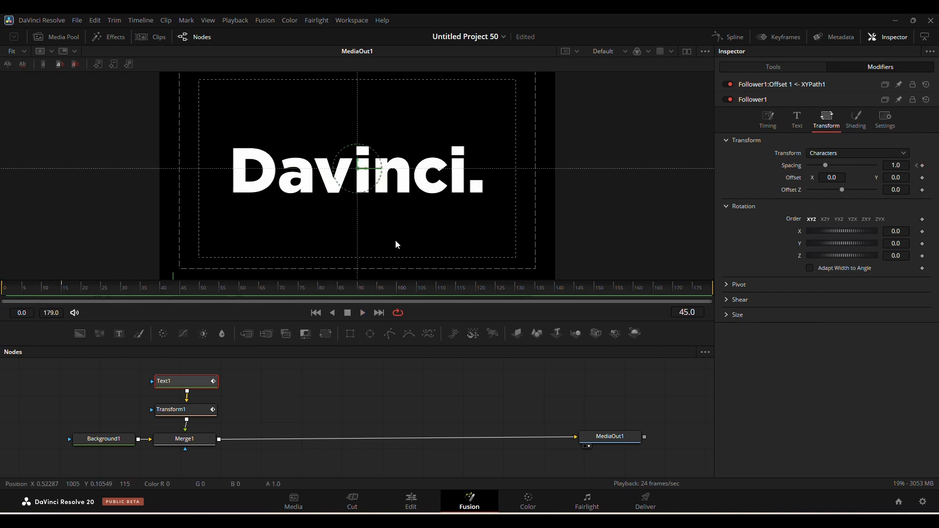
Smooth the Follower's Character Spacing curve, pull the frame 15 keyframe's handle back to about frame 3, and play the result.
click(732, 39)
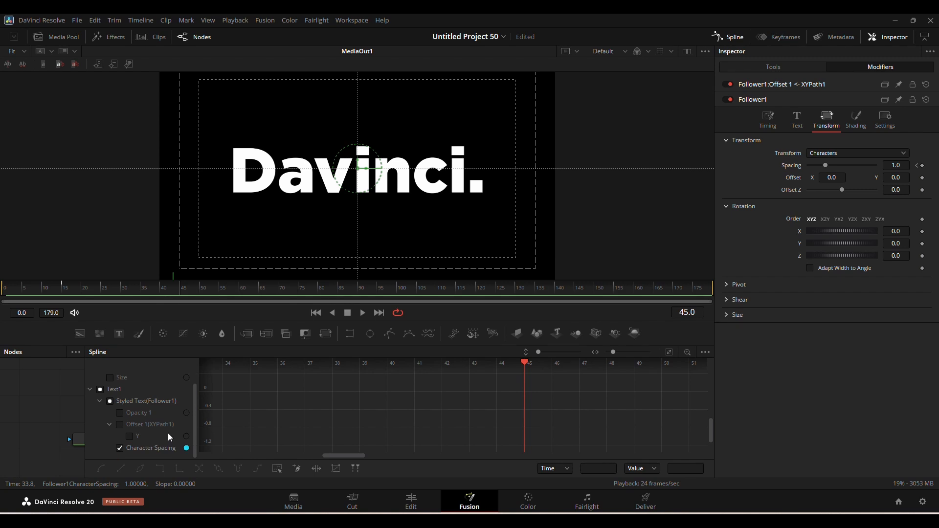
click(674, 352)
click(282, 467)
key(shift+s)
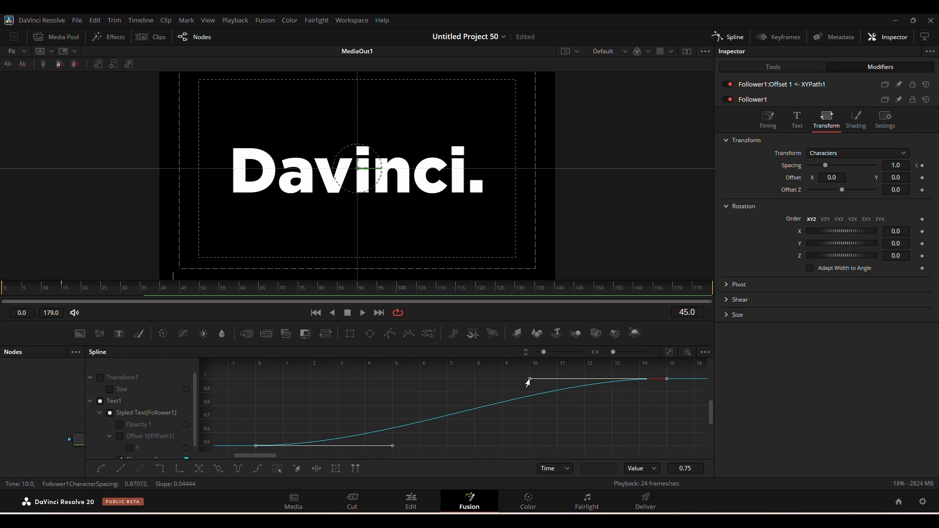
drag(518, 382, 338, 393)
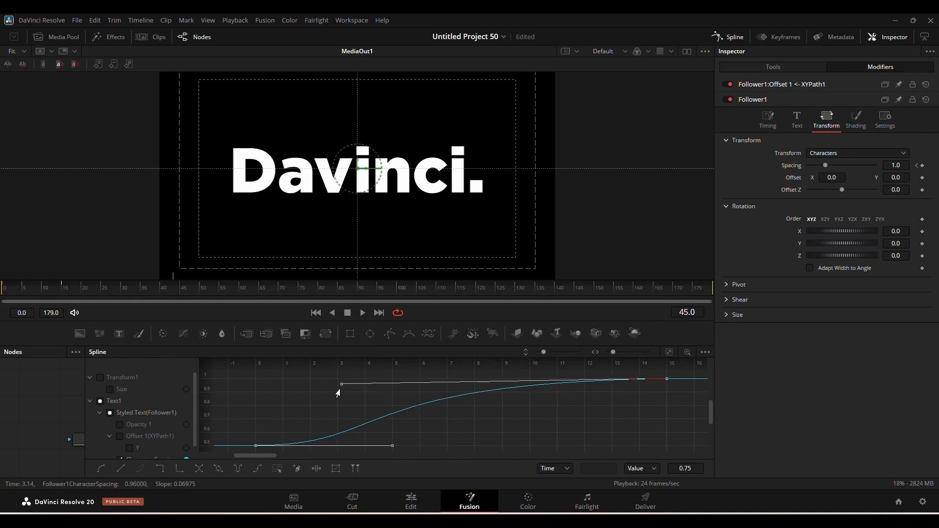
key(space)
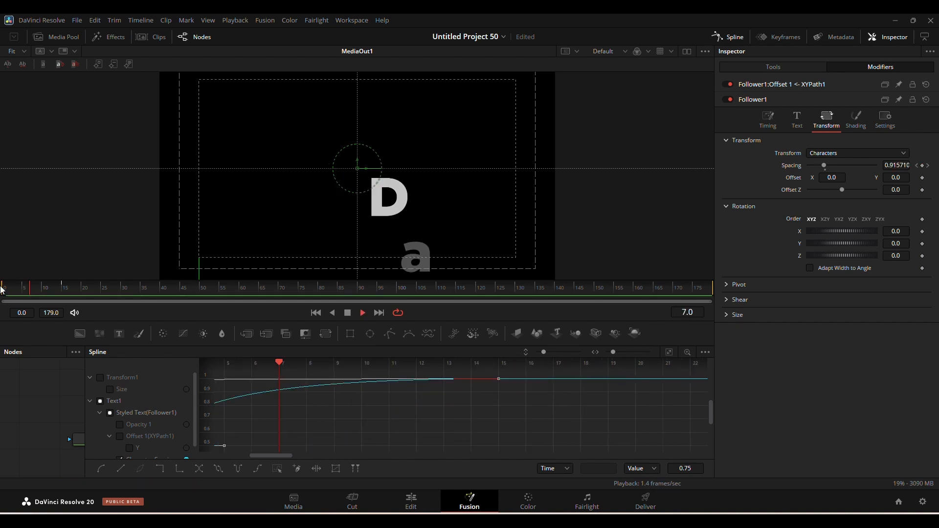
Apply a Follower modifier to the Text1 text in the third timeline composition and display the modifier's Shading settings.
click(410, 504)
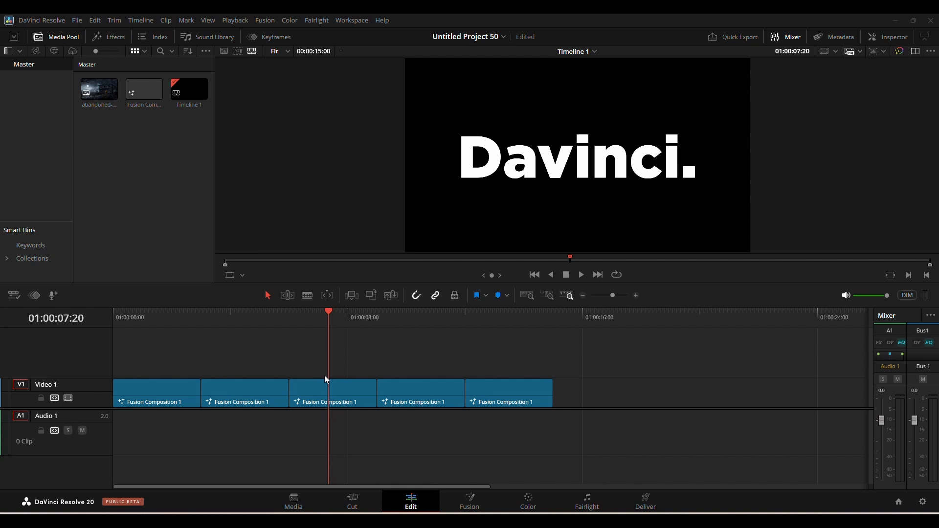
click(470, 504)
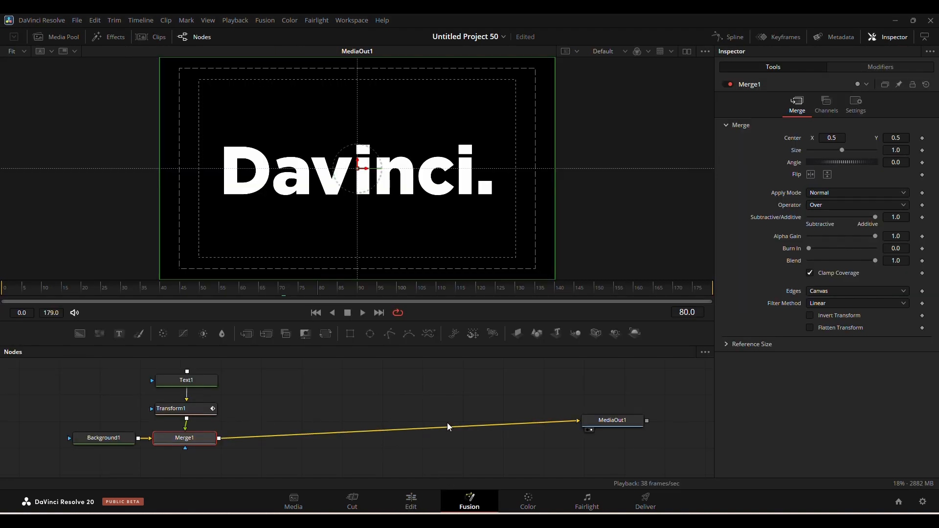
drag(615, 424, 618, 455)
click(186, 385)
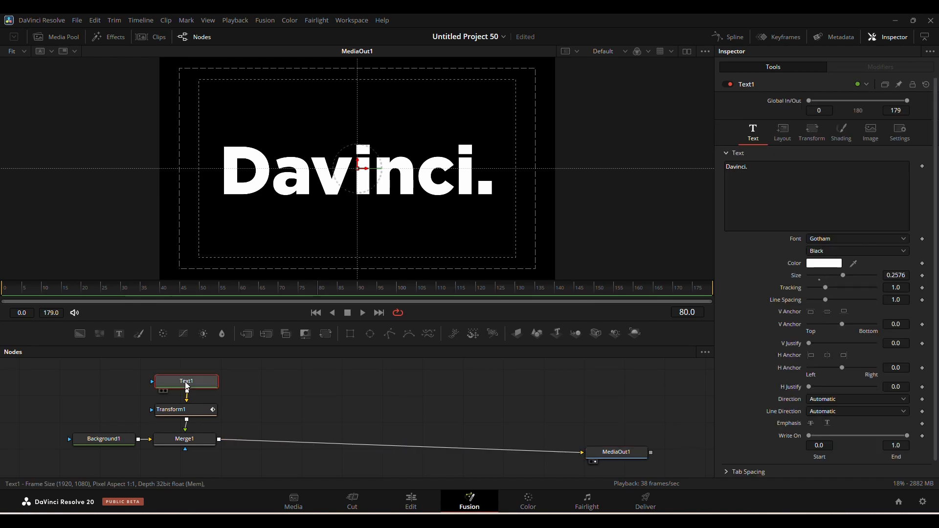
right_click(782, 206)
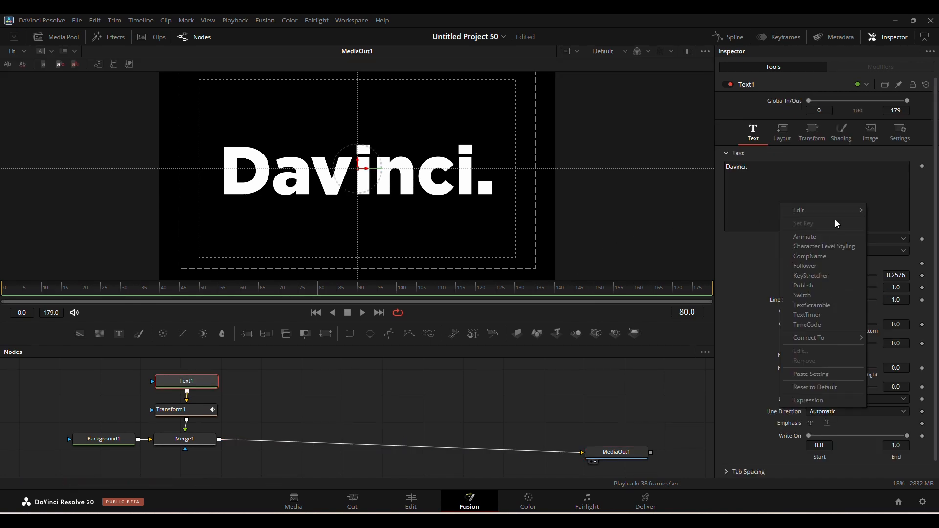
click(824, 267)
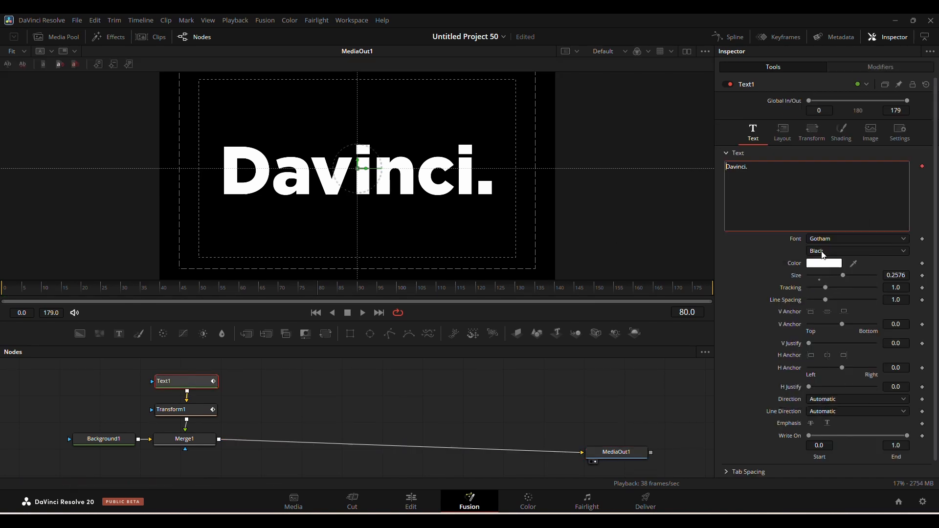
click(856, 70)
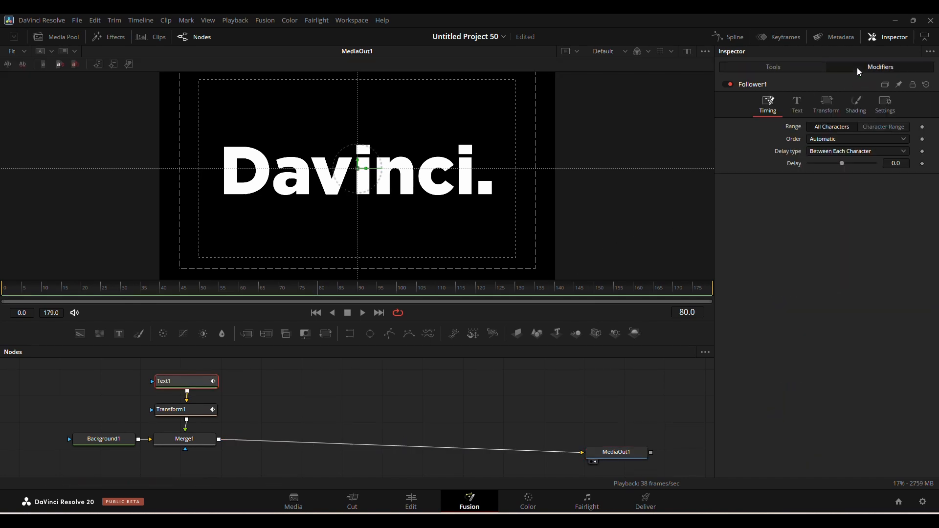
click(856, 102)
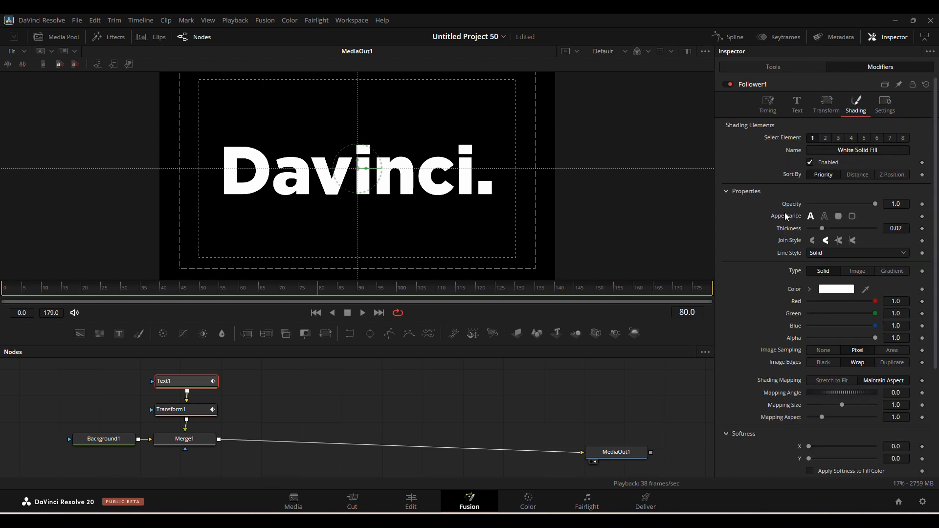
Keyframe the Follower's shading Opacity at 1.0 on frame 15 and 0.0 on frame 0, and play the result.
click(58, 291)
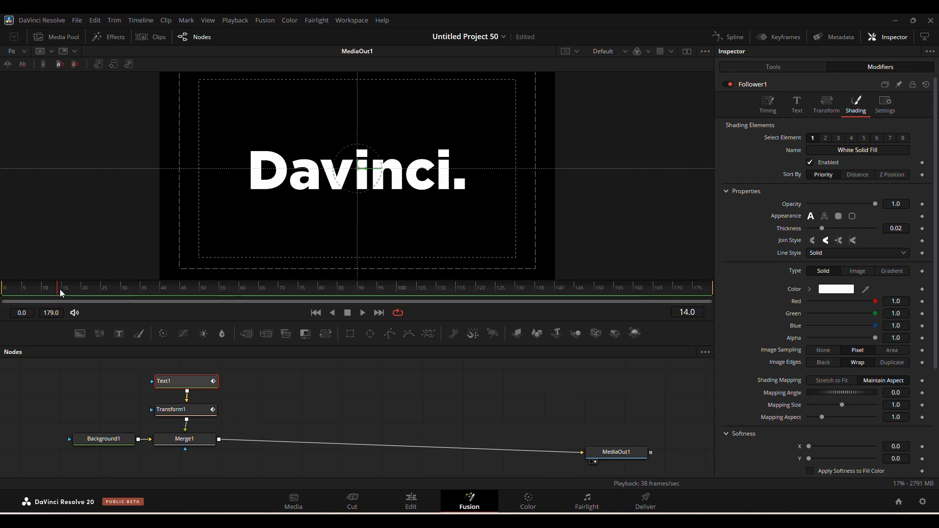
click(64, 290)
drag(60, 291, 3, 291)
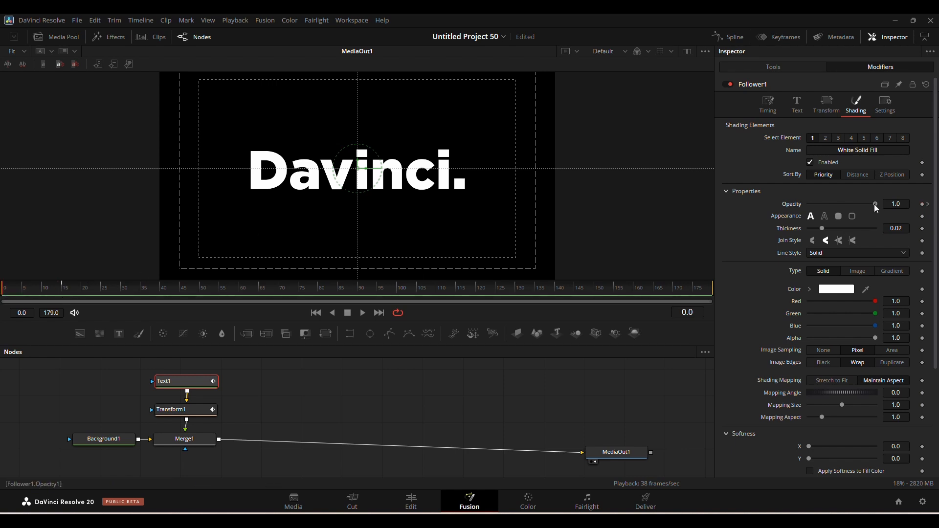
key(space)
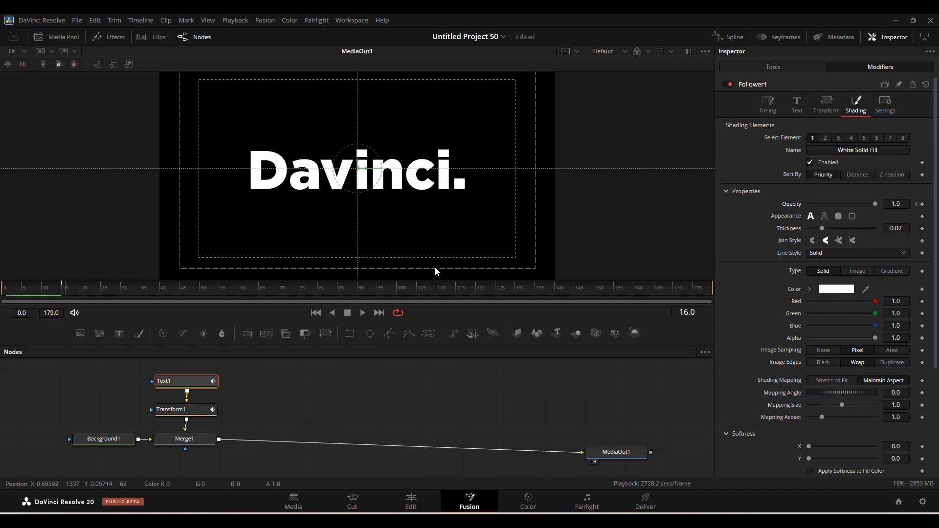
Keyframe the Follower's shading X Rotation at 0.0 on frame 15 and 90 on frame 0, and play the result.
scroll(807, 342, down, 4)
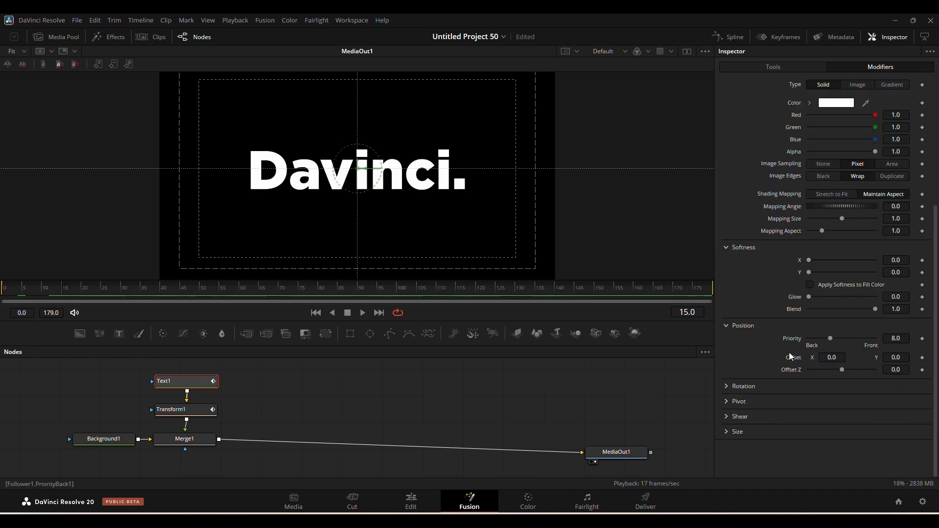
click(723, 387)
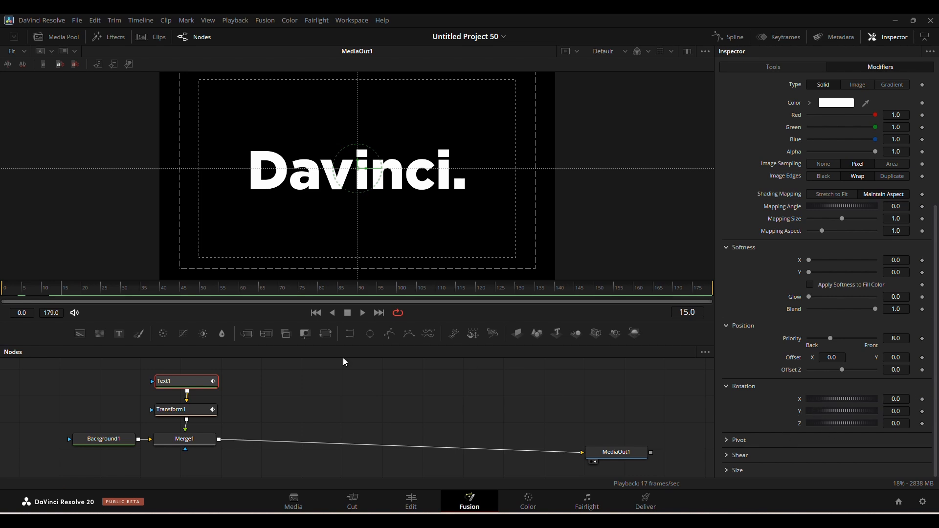
click(923, 400)
drag(46, 294, 3, 290)
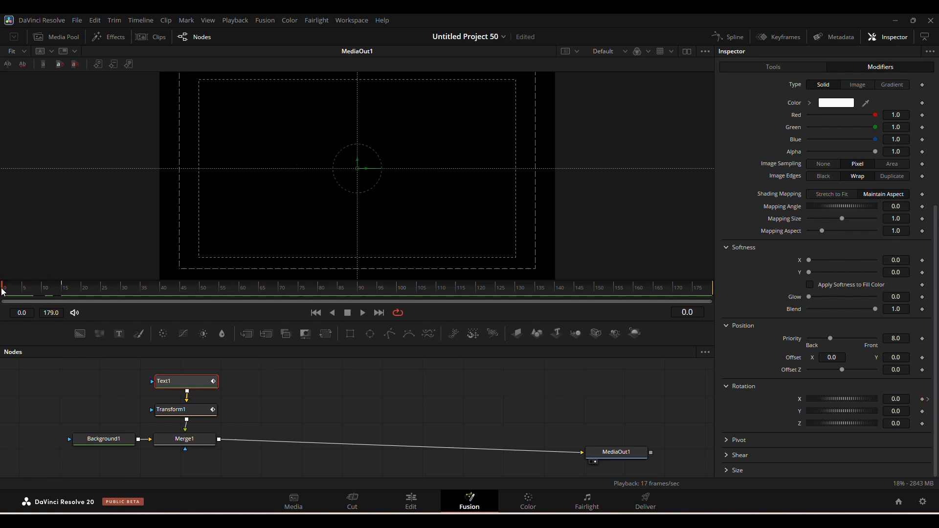
click(895, 399)
text(90)
key(Return)
click(65, 294)
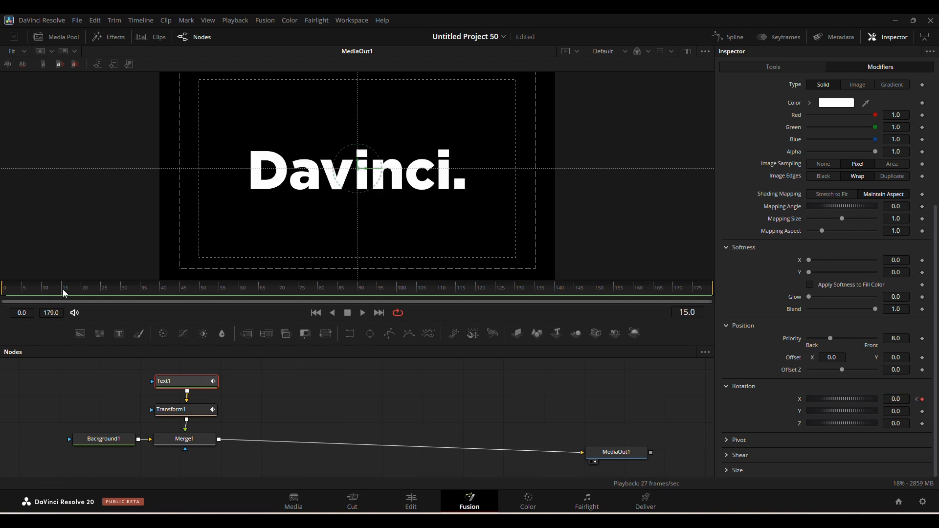
drag(65, 293, 3, 296)
key(space)
Set the Follower's Delay between each character to 5.0.
scroll(870, 225, up, 4)
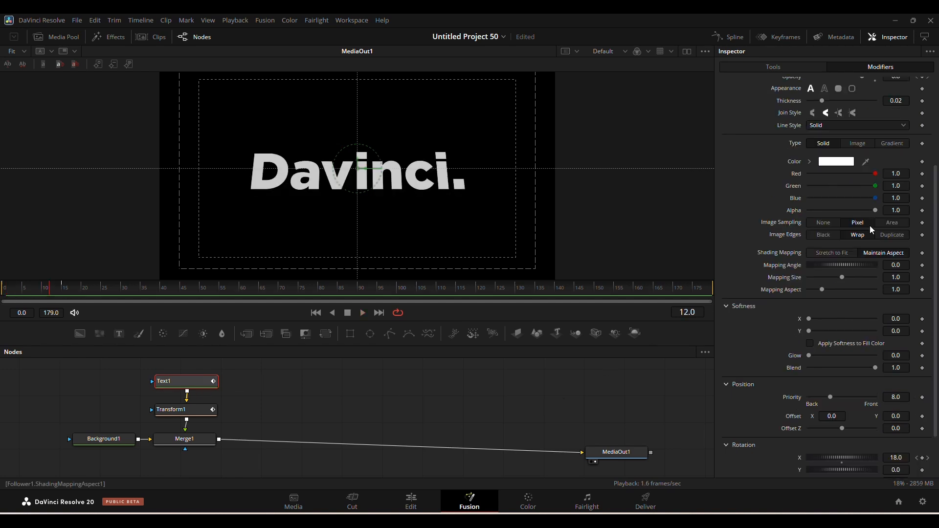
click(768, 105)
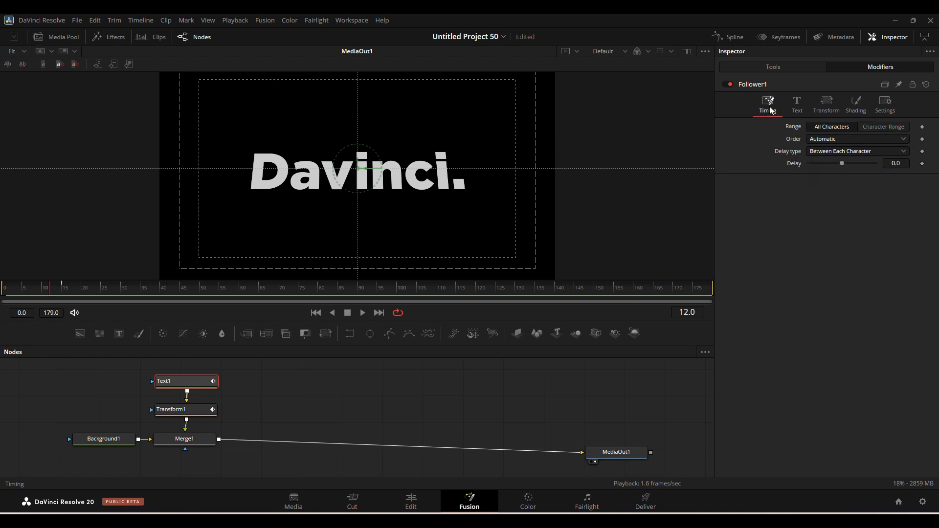
click(899, 162)
text(5)
key(Return)
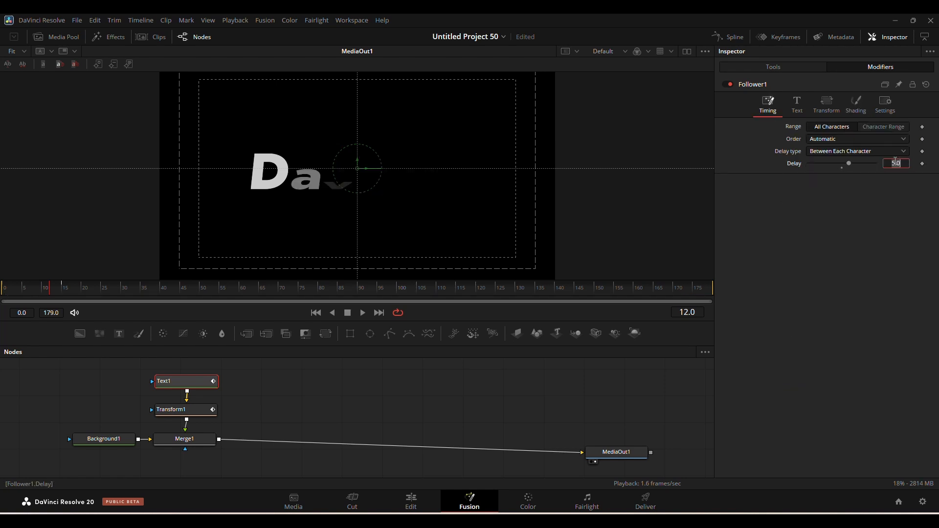
Play back from frame 0 to review the letter-by-letter rotation animation.
drag(28, 290, 1, 298)
key(space)
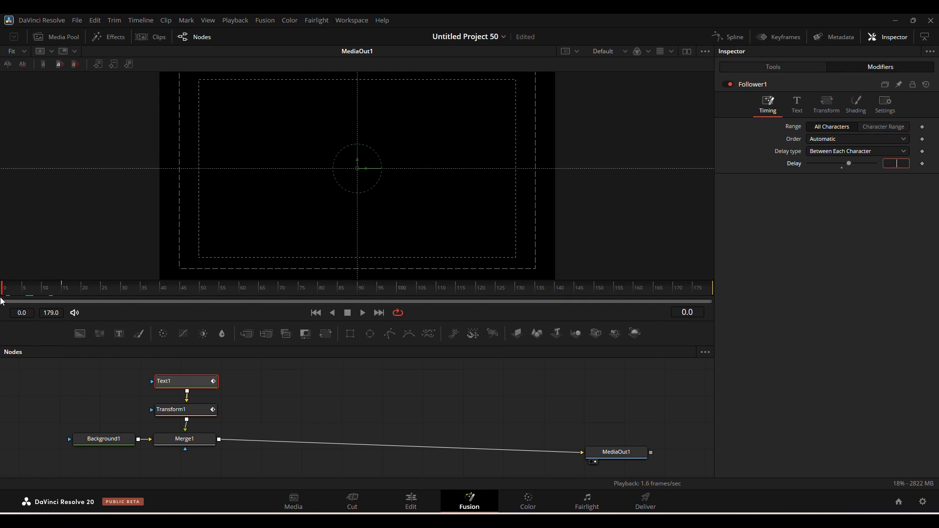
click(86, 387)
key(space)
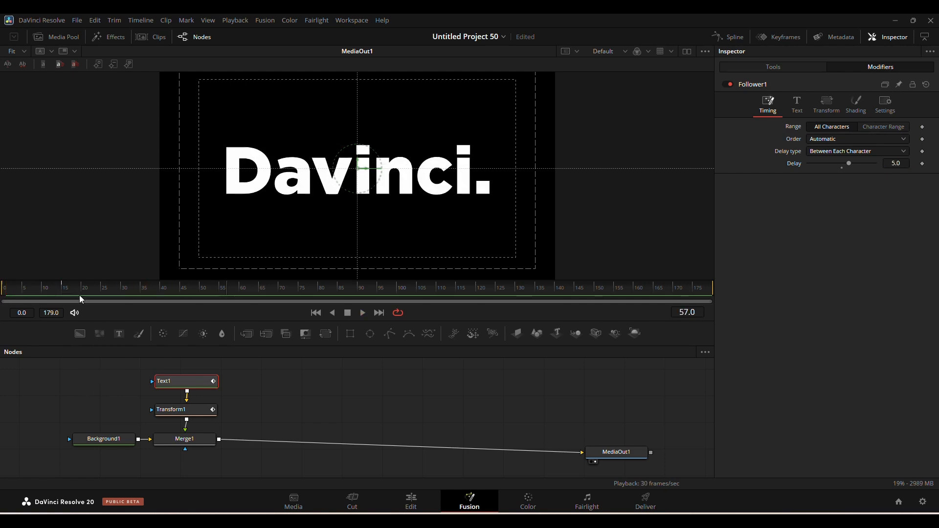
drag(79, 295, 1, 295)
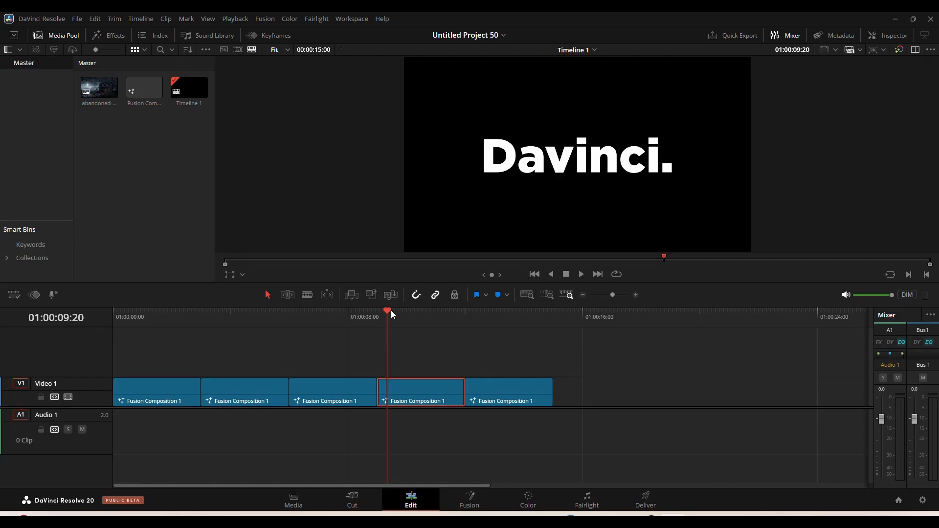
Open the fourth timeline composition in Fusion, apply a Follower modifier to the Text1 text and display its Shading settings.
drag(392, 310, 412, 310)
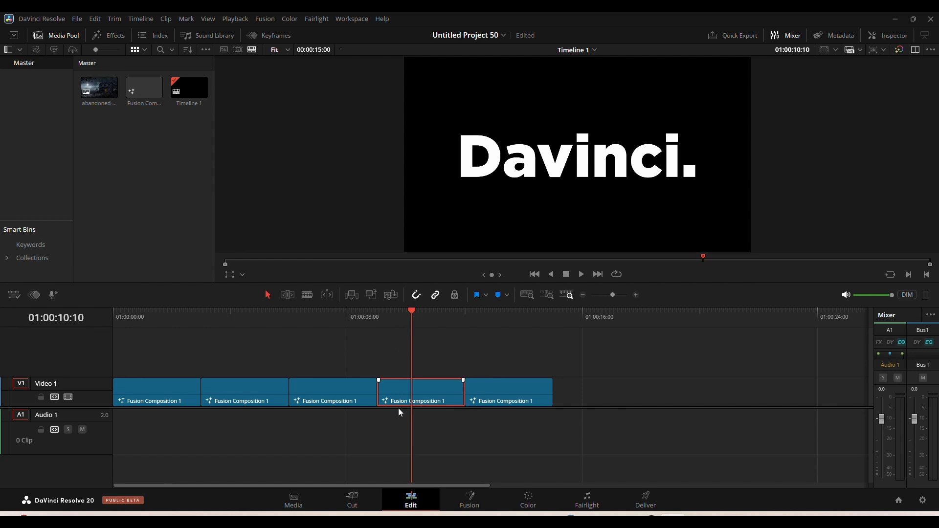
click(479, 493)
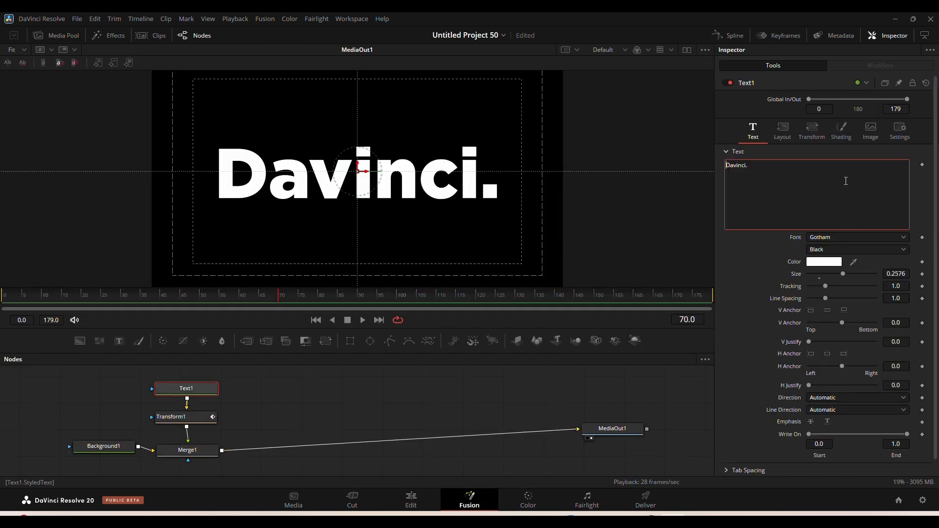
right_click(847, 183)
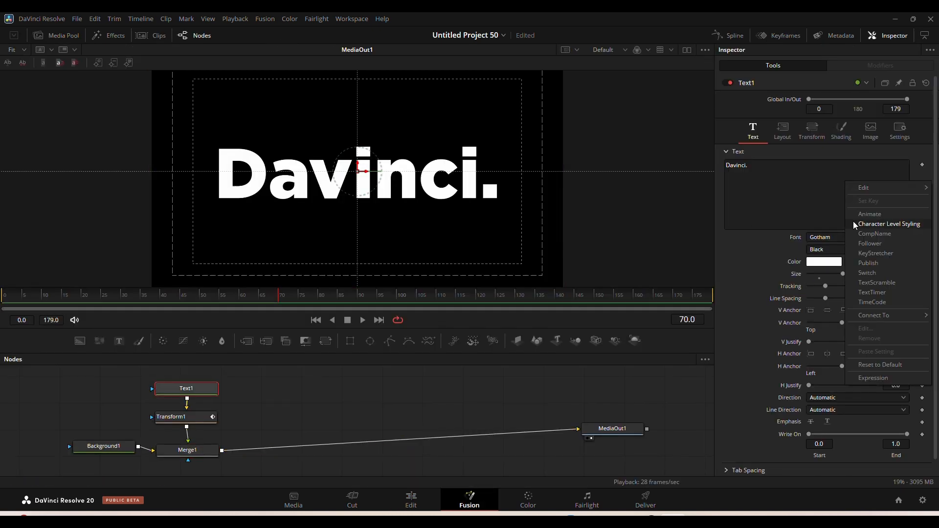
click(870, 245)
click(864, 65)
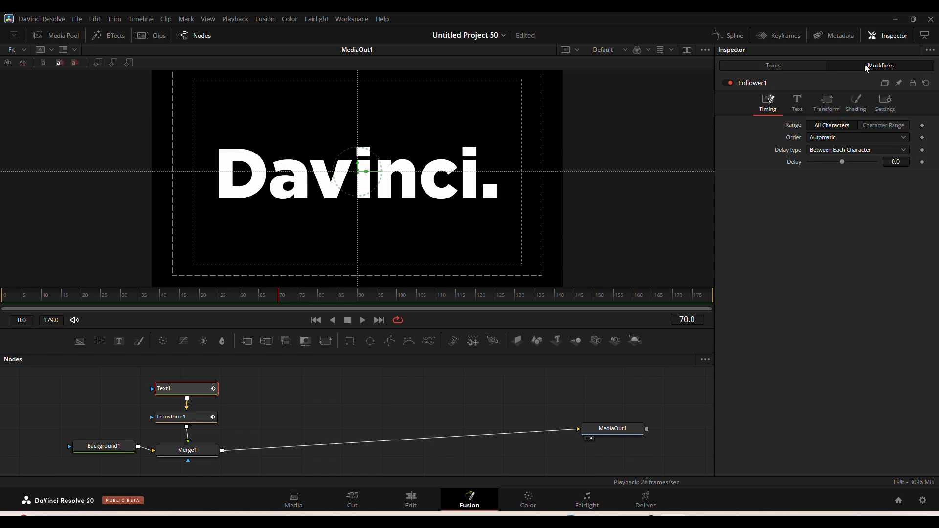
click(855, 97)
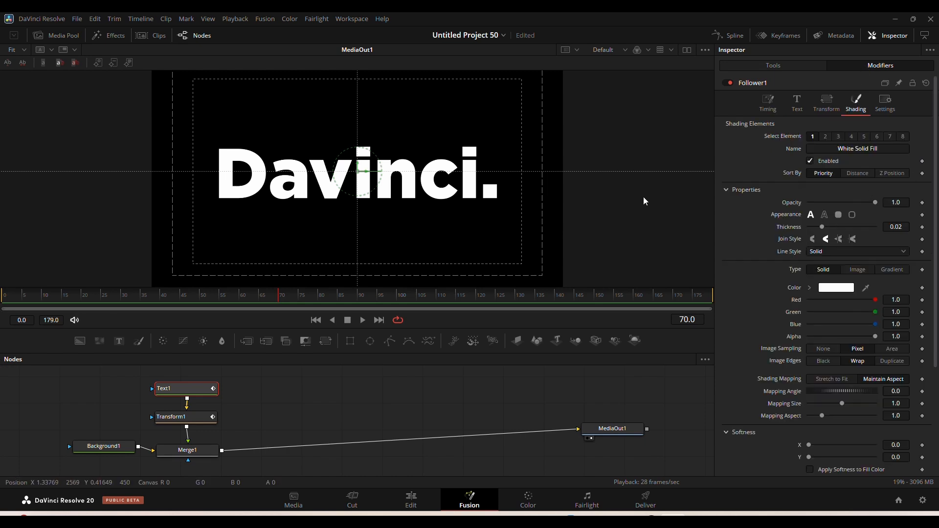
Keyframe the new Follower's Opacity at 1.0 on frame 15 and 0.0 on frame 0, and preview the fade.
click(59, 296)
drag(59, 295, 61, 295)
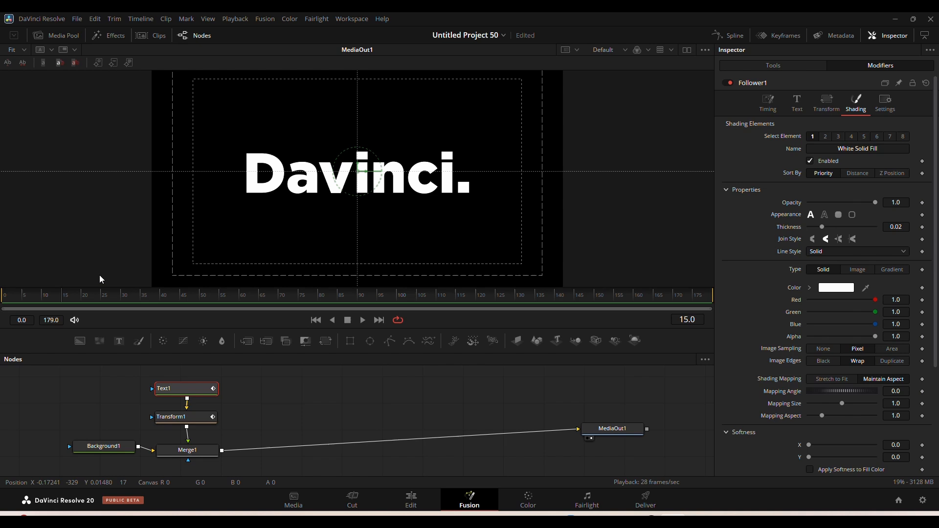
click(921, 203)
click(3, 296)
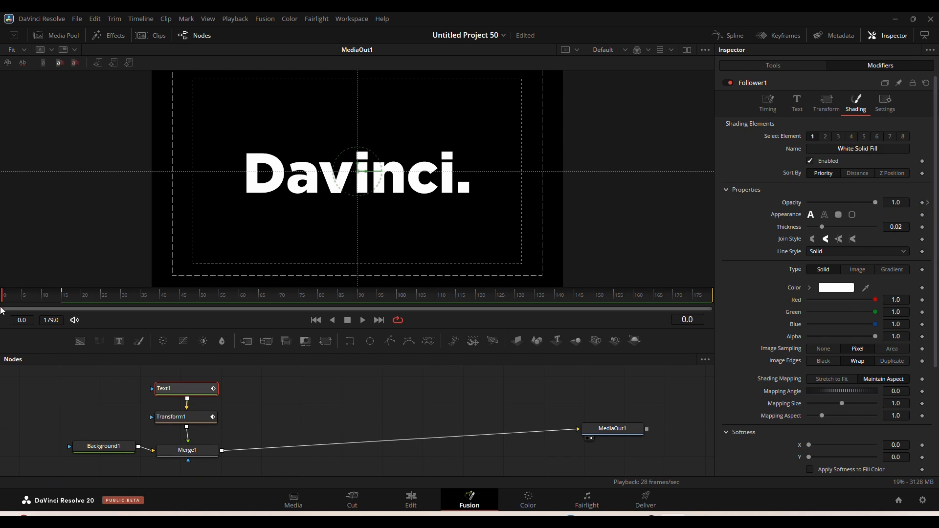
drag(875, 202, 809, 202)
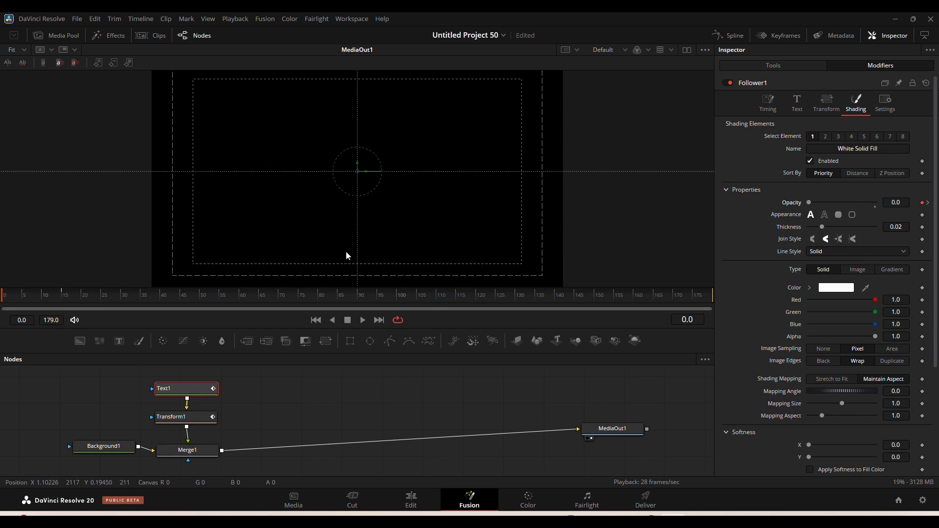
key(space)
key(space)
Keyframe the Follower's text Size at 0.15 on frame 15 and 0.0 on frame 0.
click(61, 295)
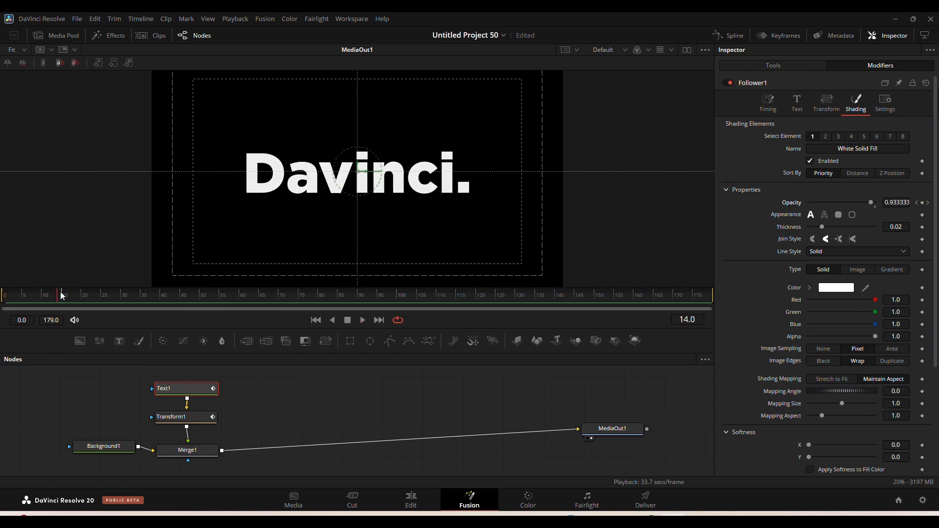
key(Right)
click(832, 110)
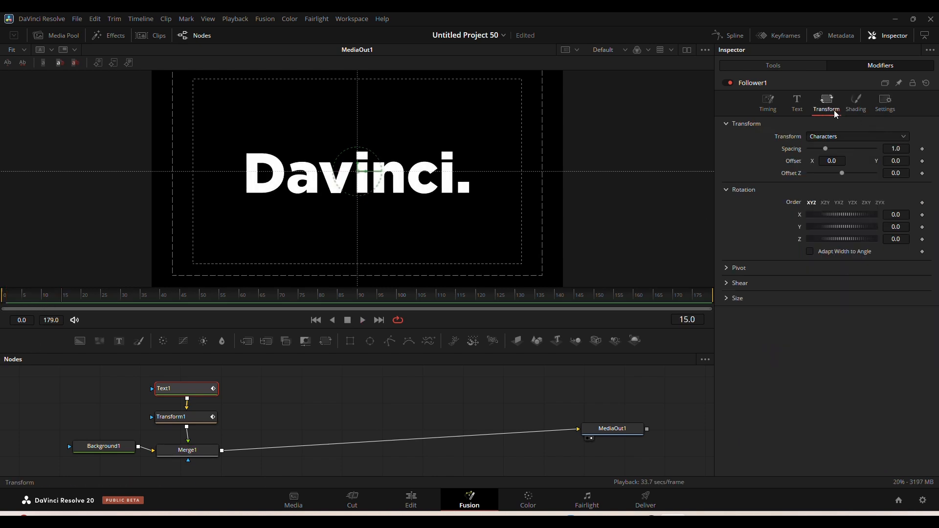
click(797, 105)
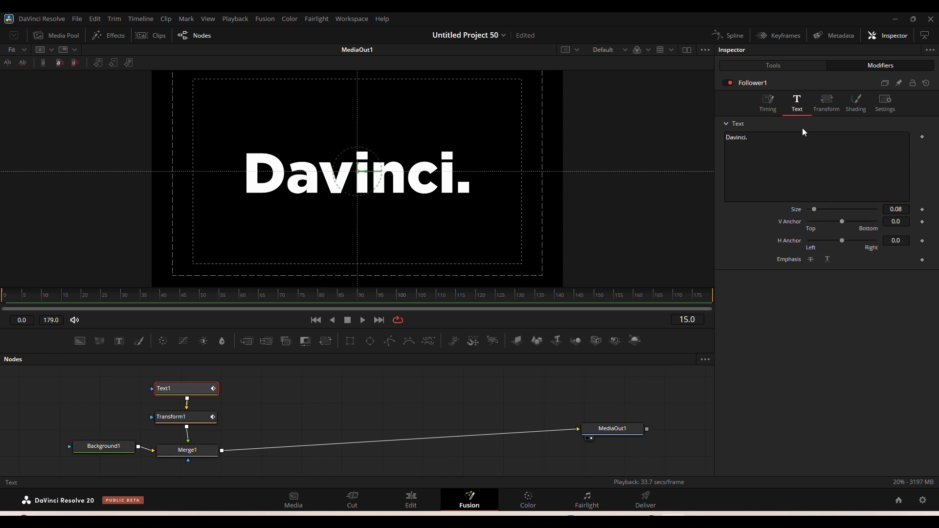
click(67, 298)
click(20, 296)
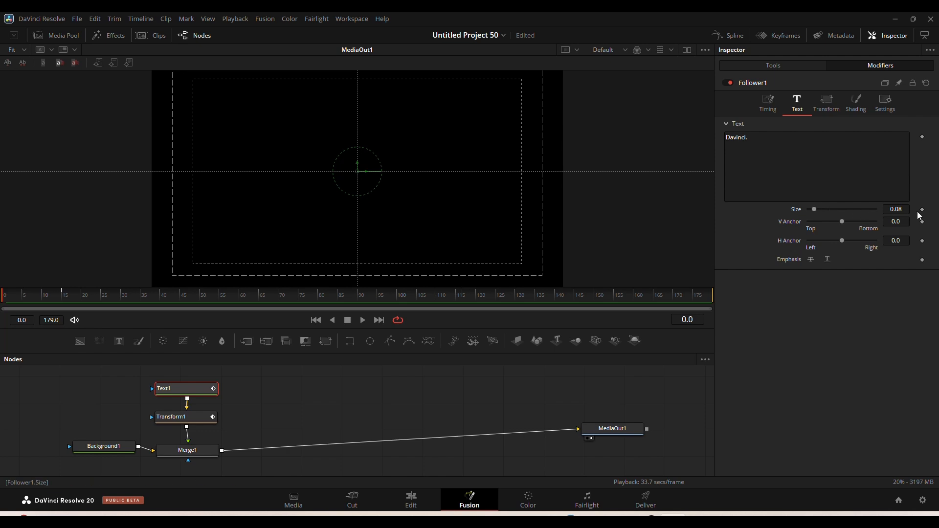
click(899, 207)
text(0.15)
click(923, 210)
click(63, 298)
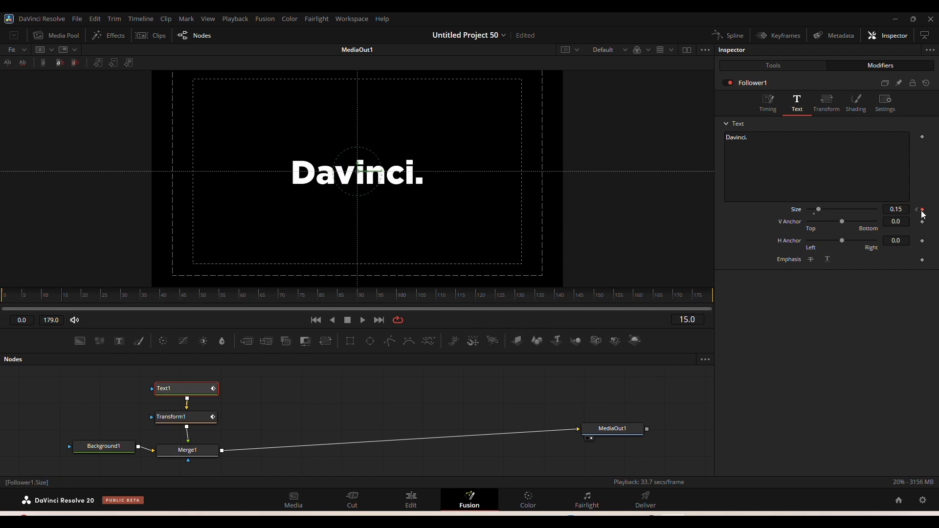
click(9, 300)
click(6, 298)
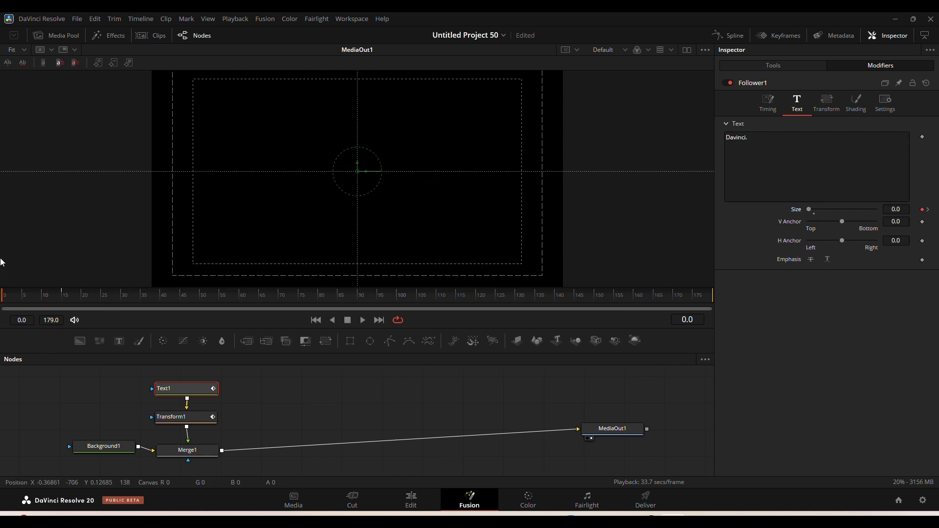
Play back from frame 0 several times to review the combined size and opacity animation.
click(23, 296)
drag(27, 295, 3, 295)
key(space)
key(space)
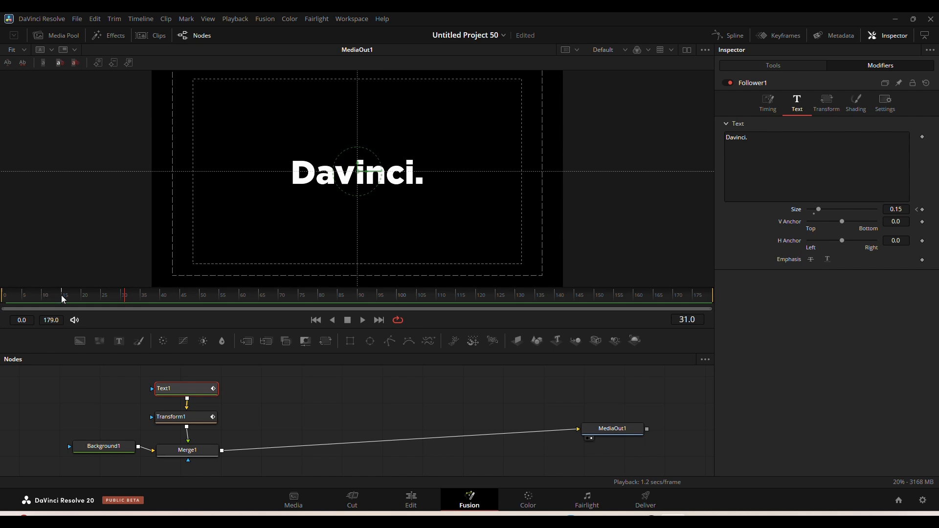
drag(62, 295, 1, 296)
key(space)
key(space)
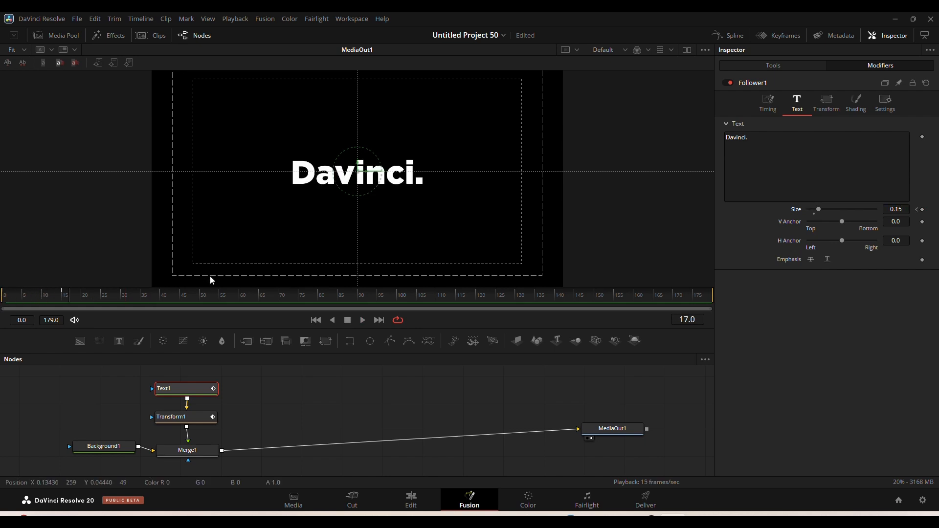
key(space)
key(space)
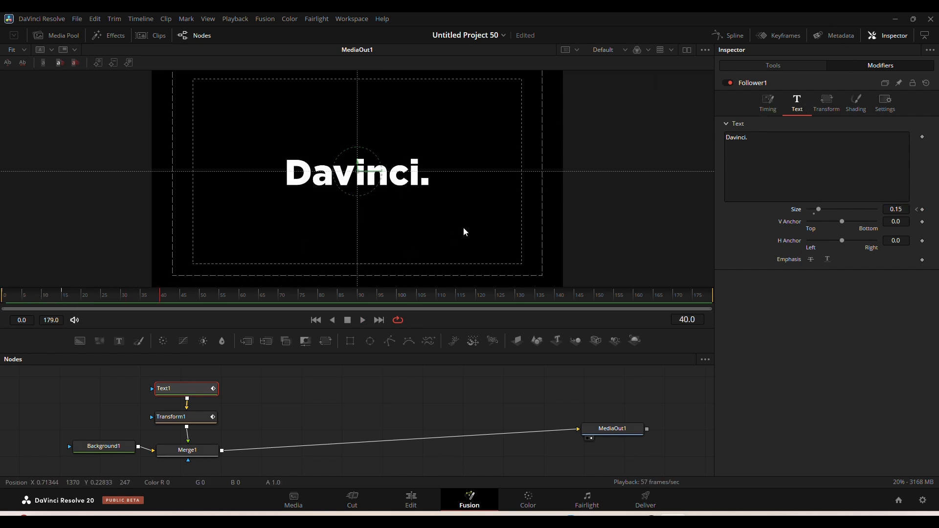
Set the Follower's Delay between each character to 5.0 and play the size animation from frame 0.
click(768, 102)
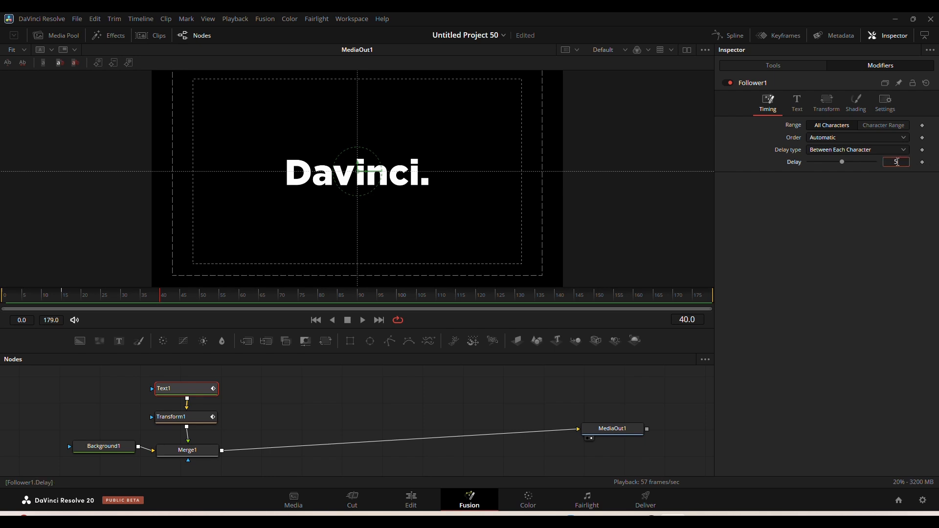
key(Return)
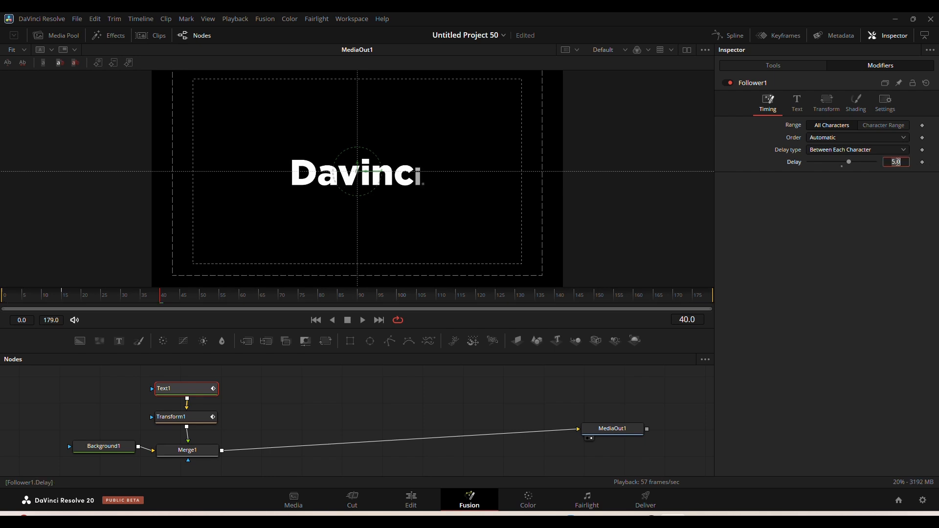
click(3, 304)
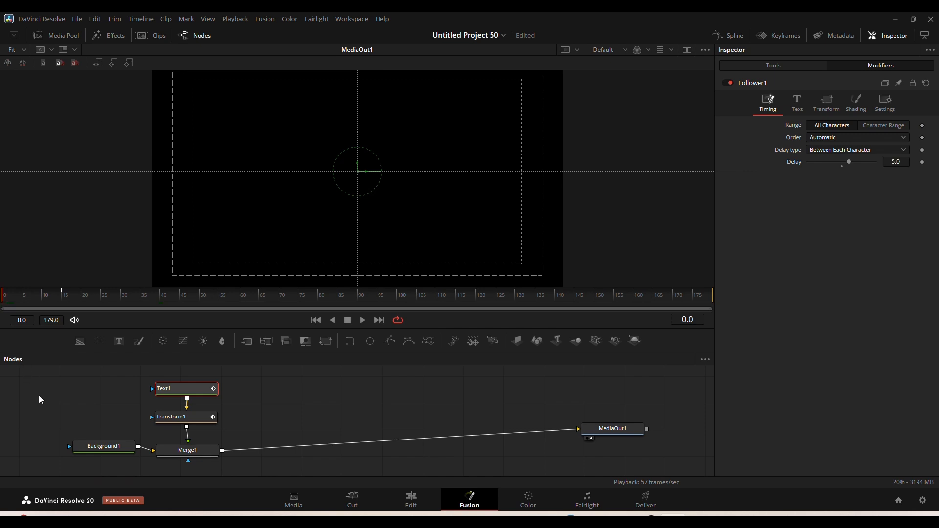
key(space)
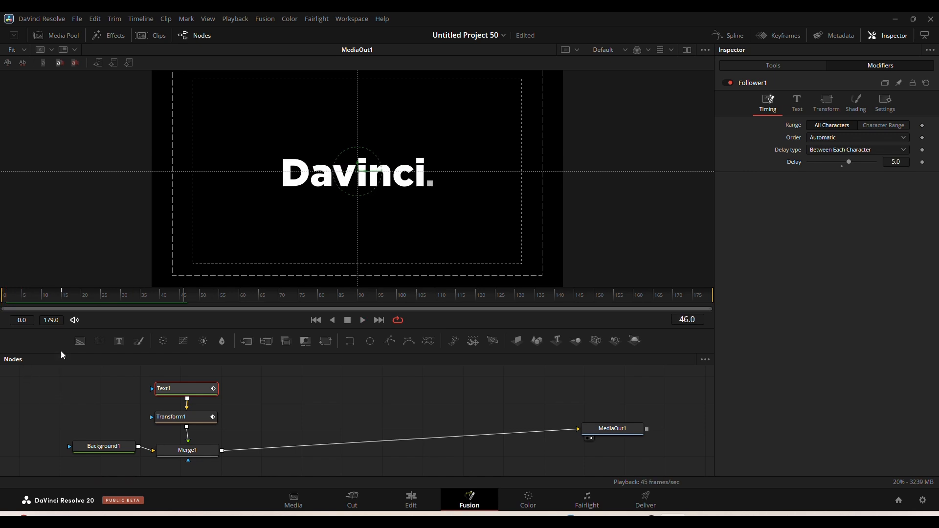
click(2, 304)
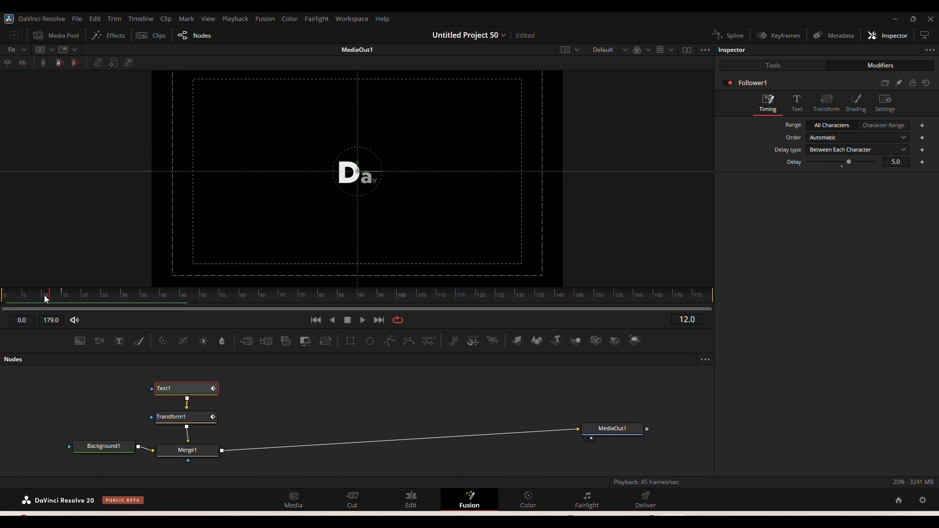
Smooth the Follower's Opacity curve in the spline editor and stretch the frame 15 keyframe's handle back to frame 0.
click(2, 297)
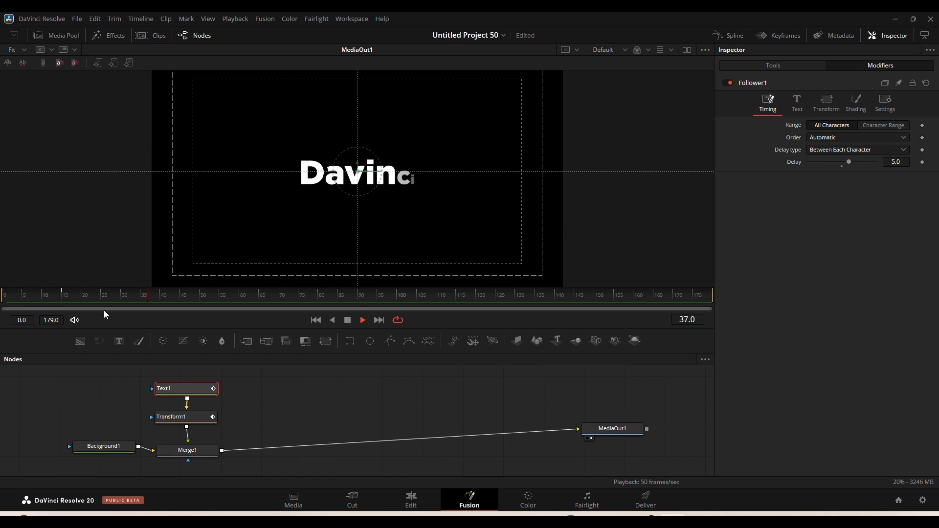
key(space)
click(734, 36)
scroll(142, 442, down, 1)
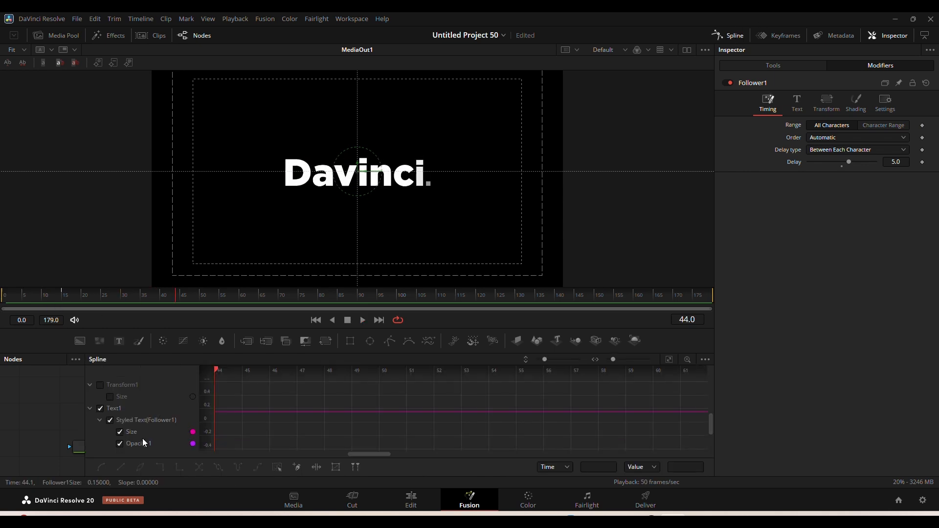
click(119, 433)
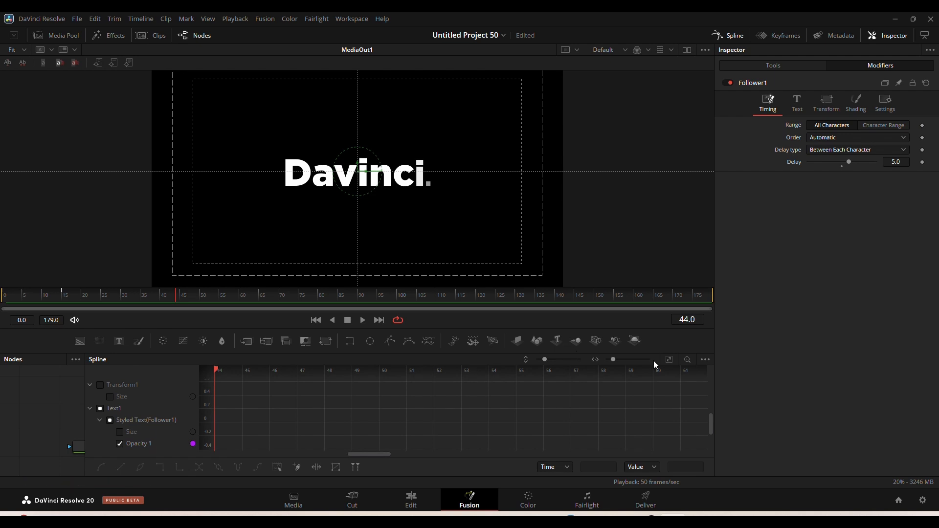
click(669, 360)
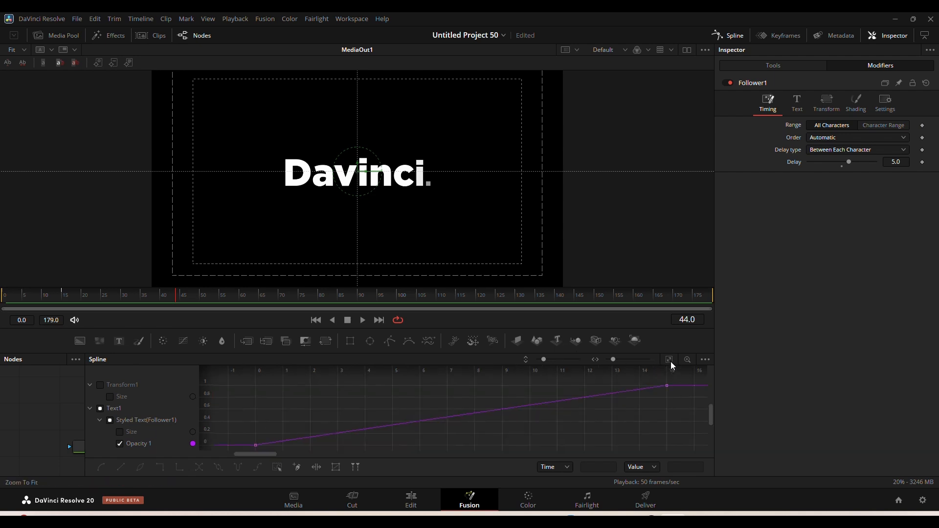
click(278, 467)
key(f)
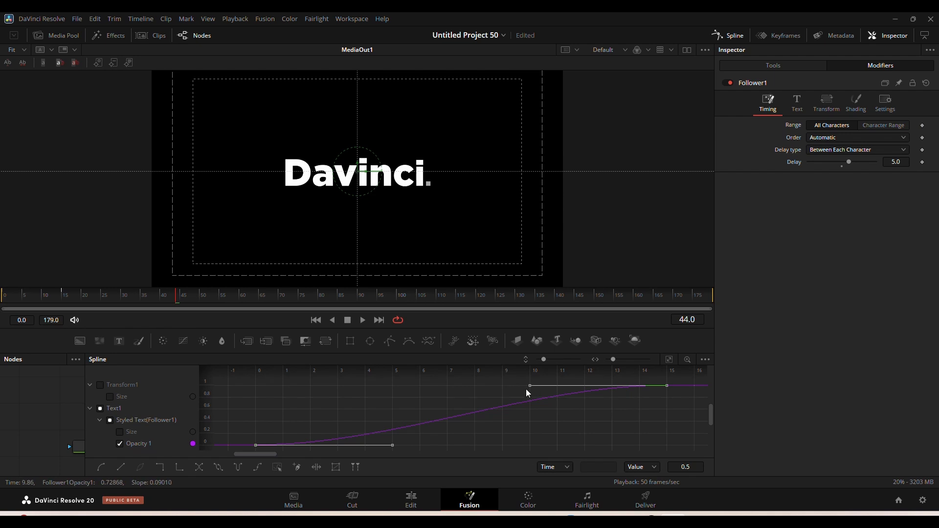
drag(529, 387, 255, 397)
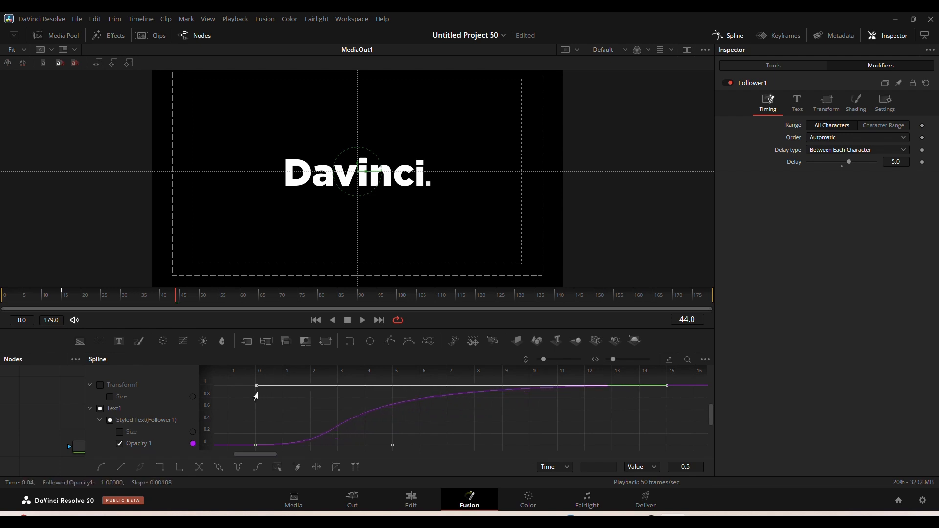
Smooth the Follower's Size curve, stretch its frame 15 handle back to about frame 0, and play the animation from the start.
click(125, 445)
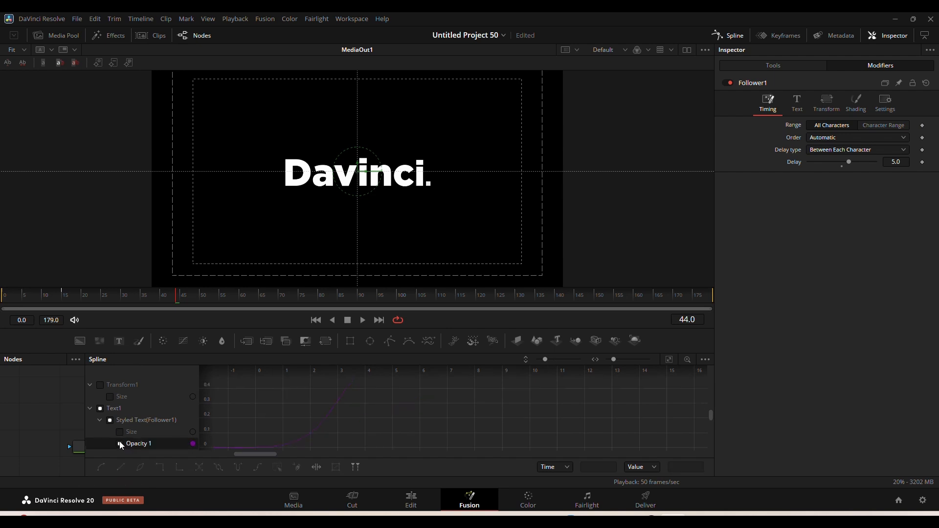
click(119, 432)
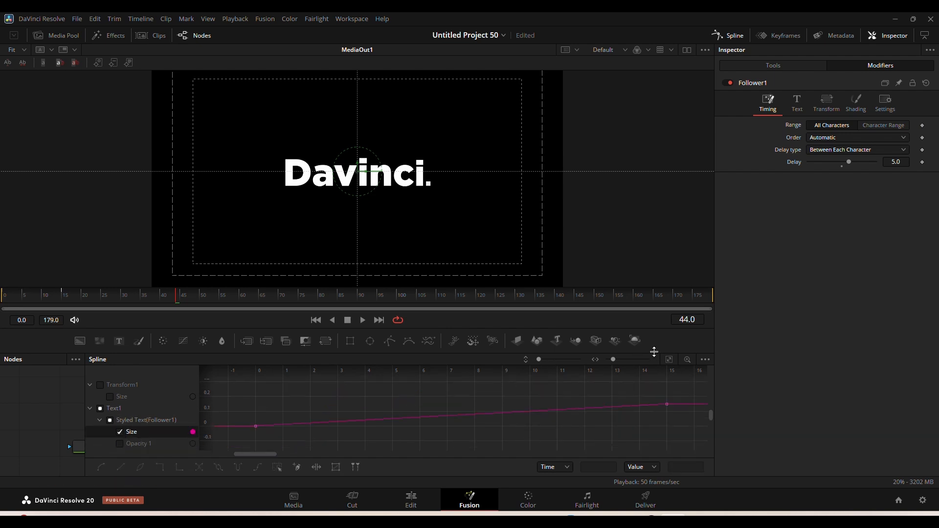
click(670, 361)
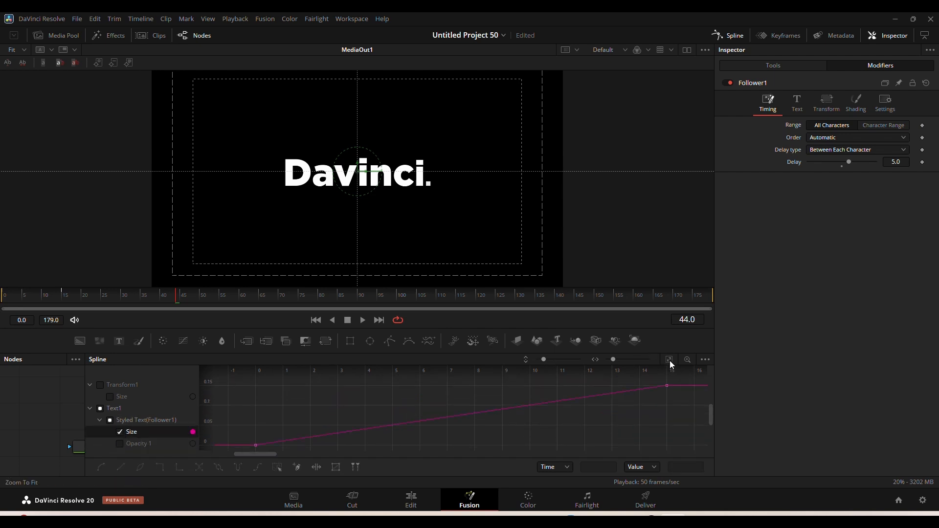
click(277, 467)
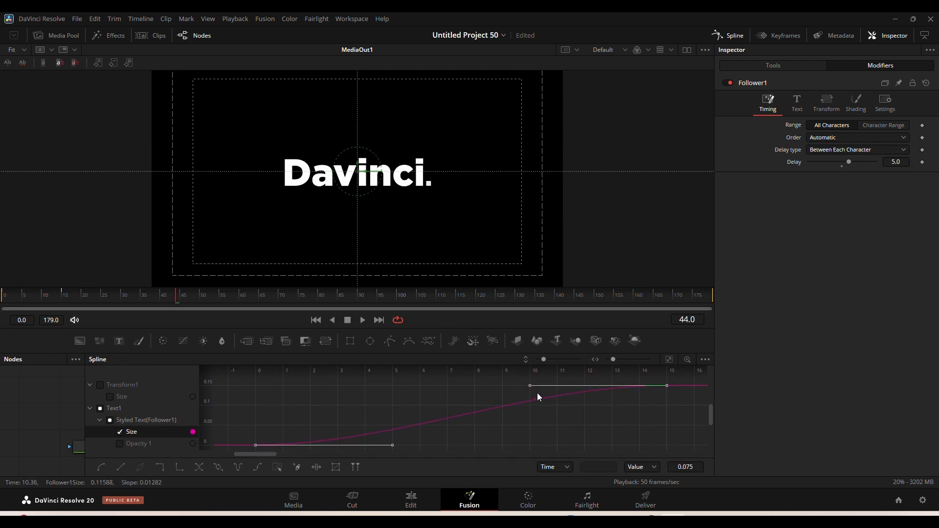
drag(530, 386, 252, 386)
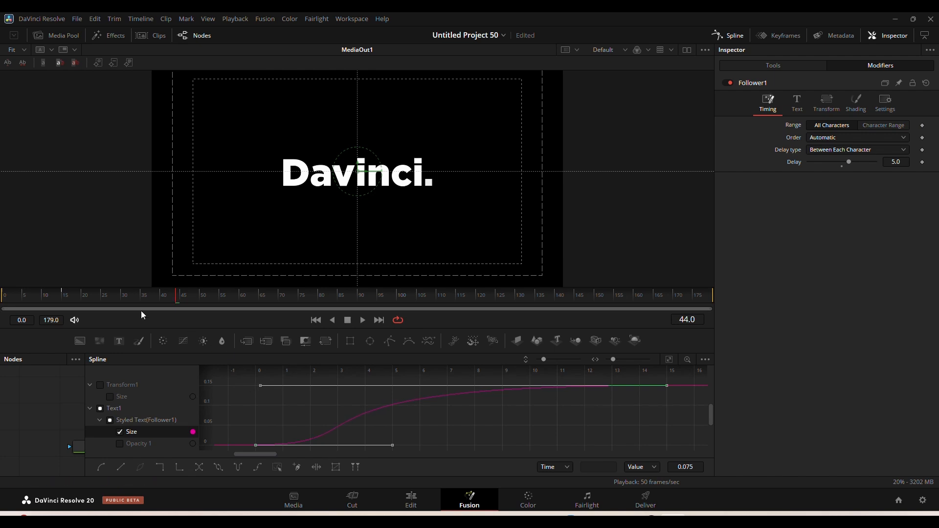
drag(108, 299, 2, 302)
key(space)
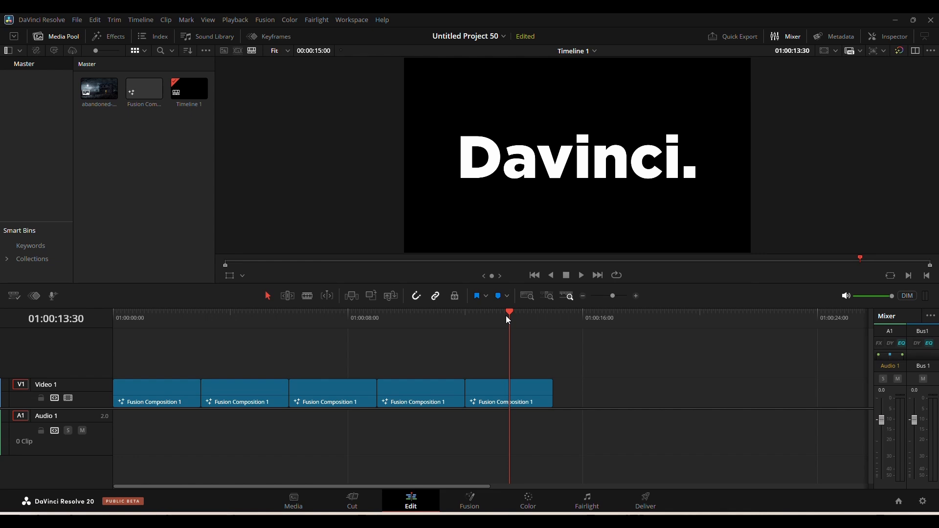
Open the fifth Fusion composition on the timeline, add a Follower modifier to its "Davinci." text, and show the modifier's shading settings.
click(513, 317)
drag(507, 316, 512, 311)
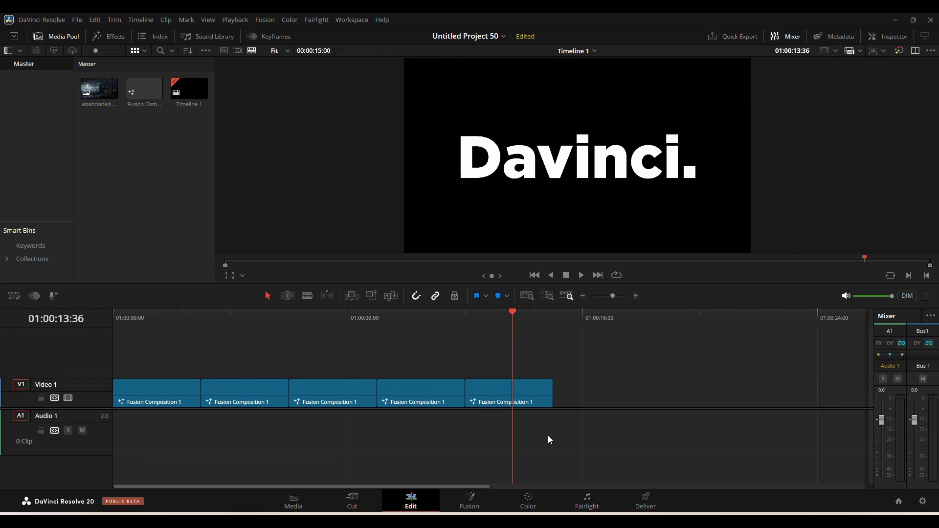
click(471, 497)
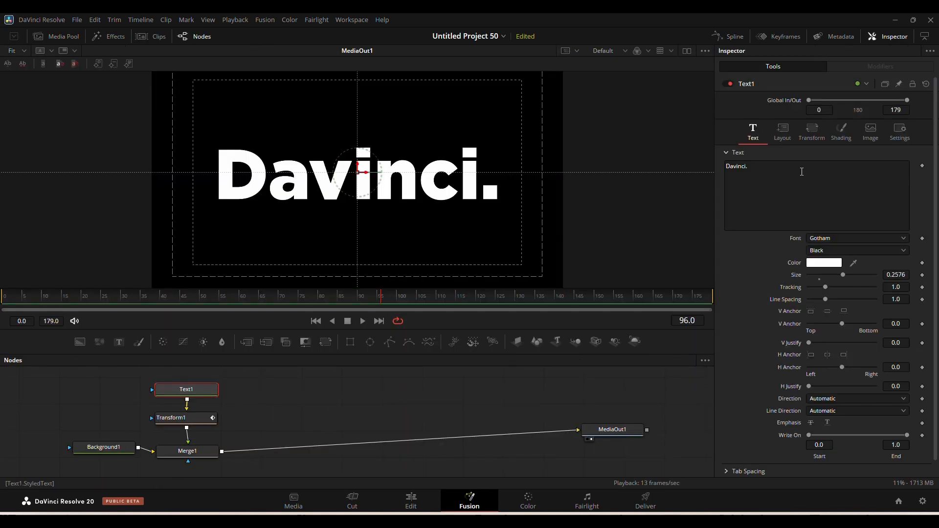
right_click(817, 183)
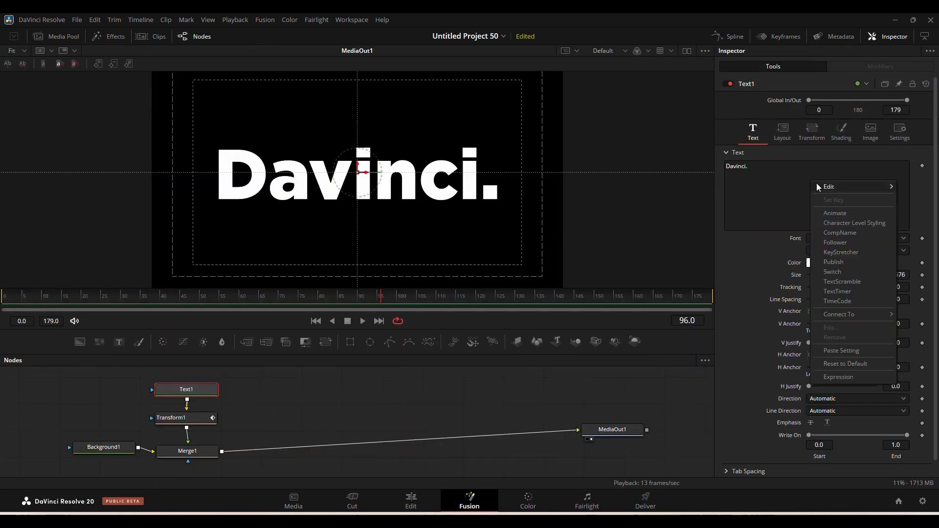
click(853, 240)
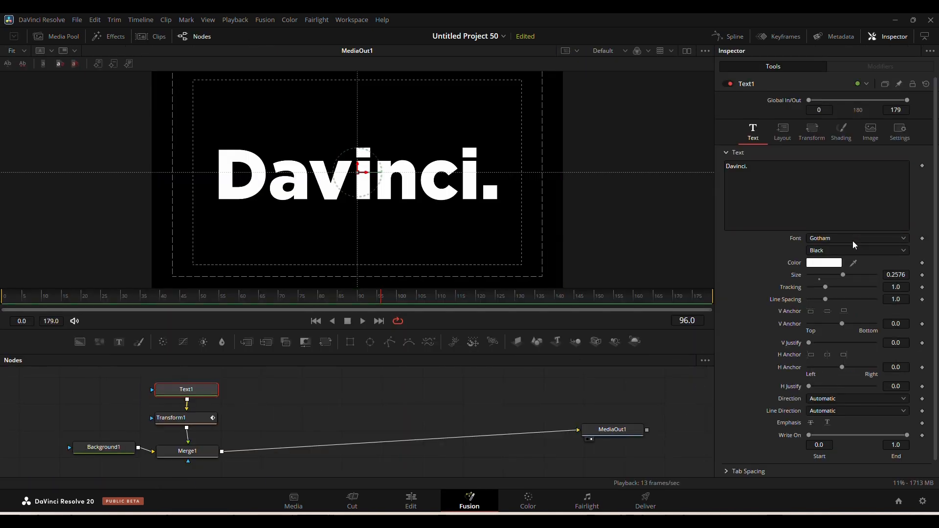
click(855, 70)
click(856, 102)
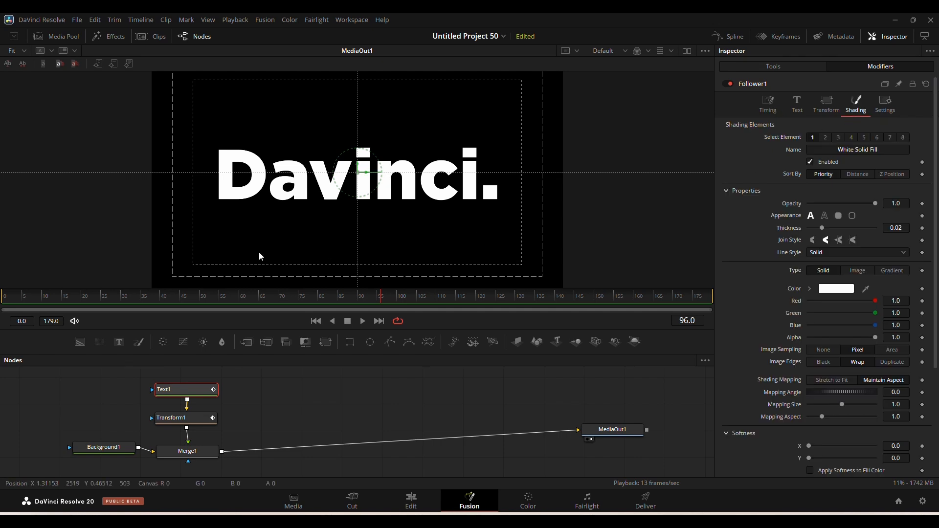
Keyframe the Follower's Opacity at 1.0 on frame 15 and 0.0 on frame 0, and preview the fade.
drag(69, 295, 62, 305)
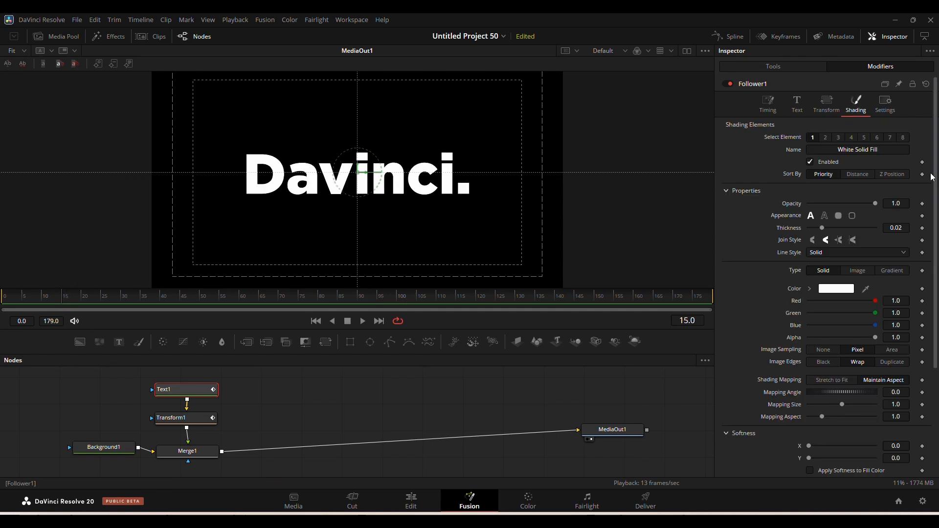
click(922, 203)
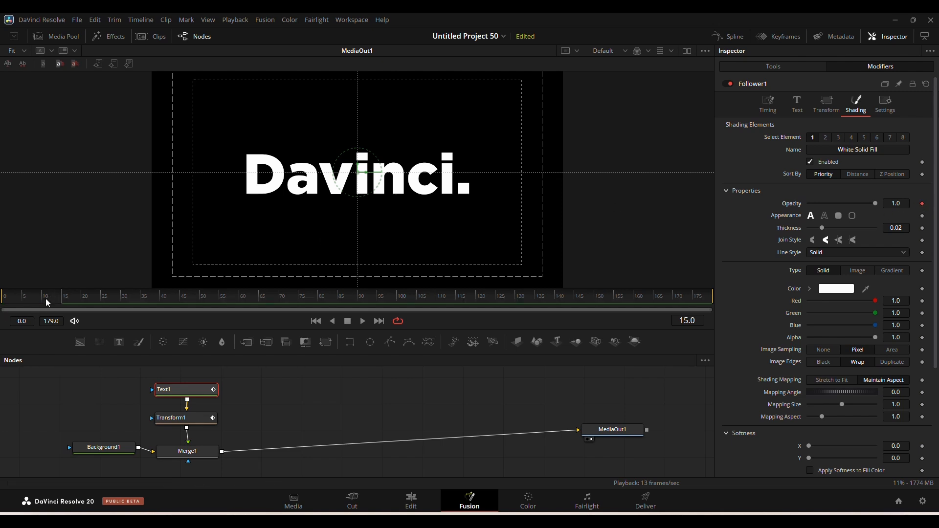
drag(48, 301, 5, 296)
drag(846, 209, 788, 215)
key(space)
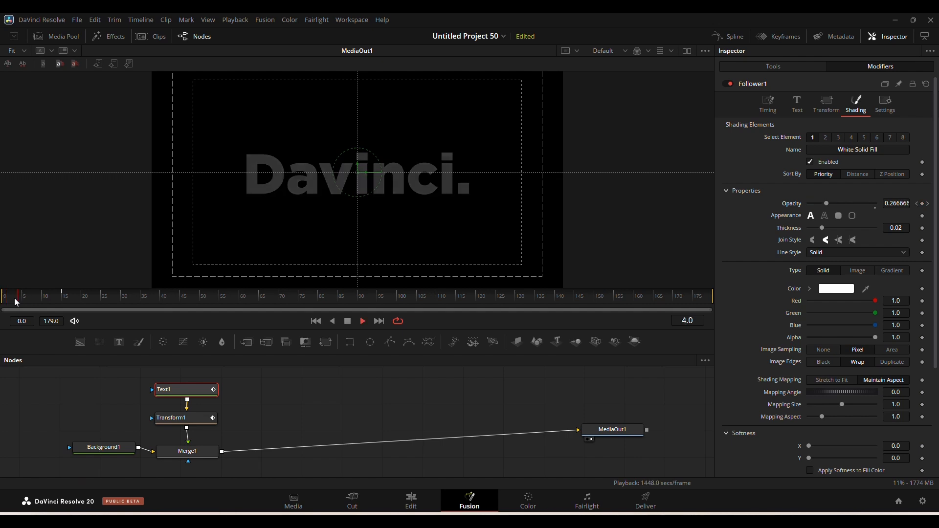
Keyframe the Follower's shading Y Rotation at 0.0 on frame 15 and 180.0 on frame 0, and preview the flip.
drag(56, 301, 64, 296)
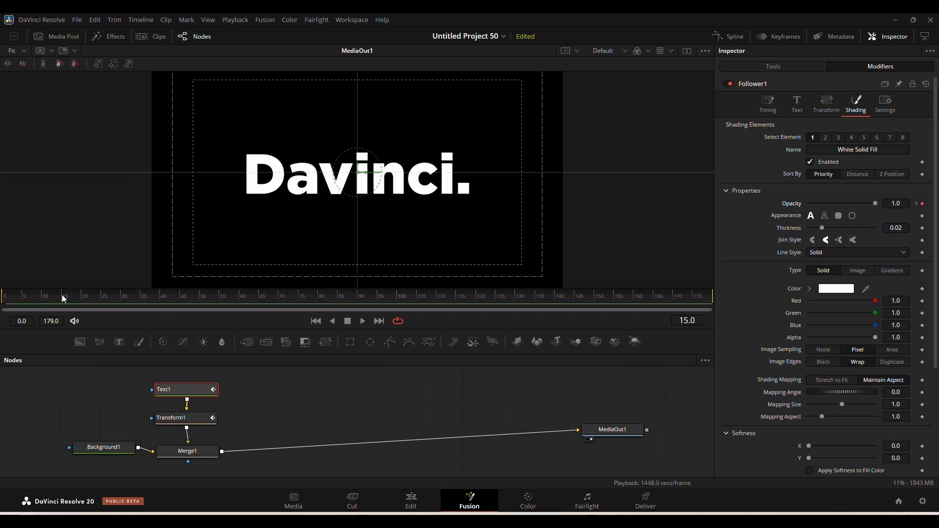
scroll(809, 231, down, 1)
scroll(810, 234, down, 1)
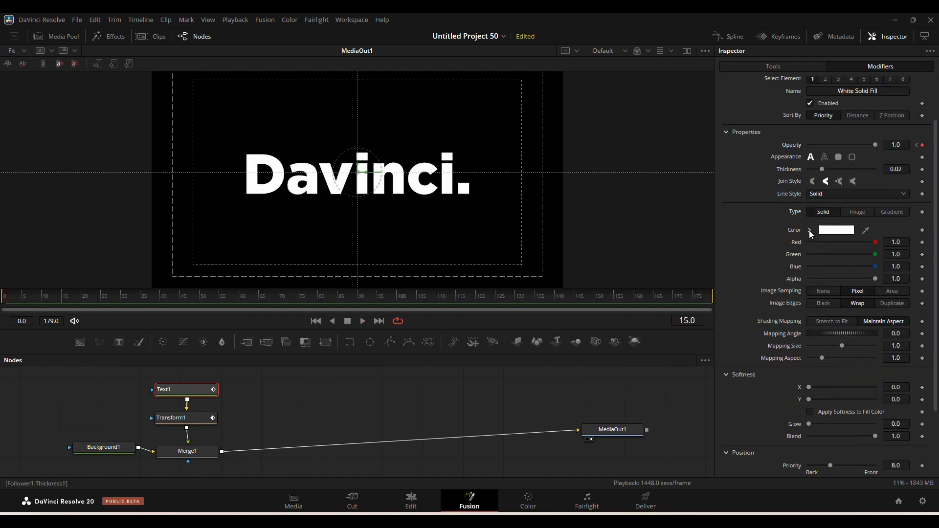
scroll(810, 233, down, 3)
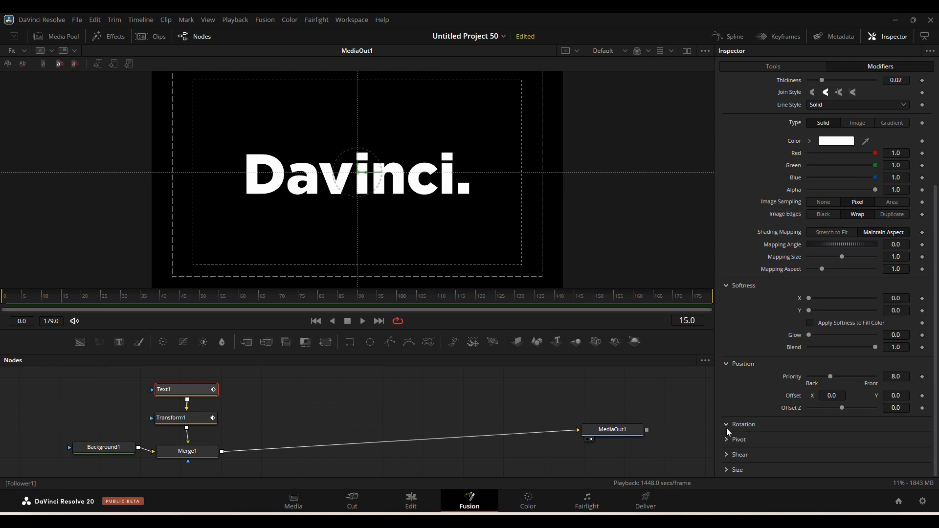
scroll(797, 357, down, 1)
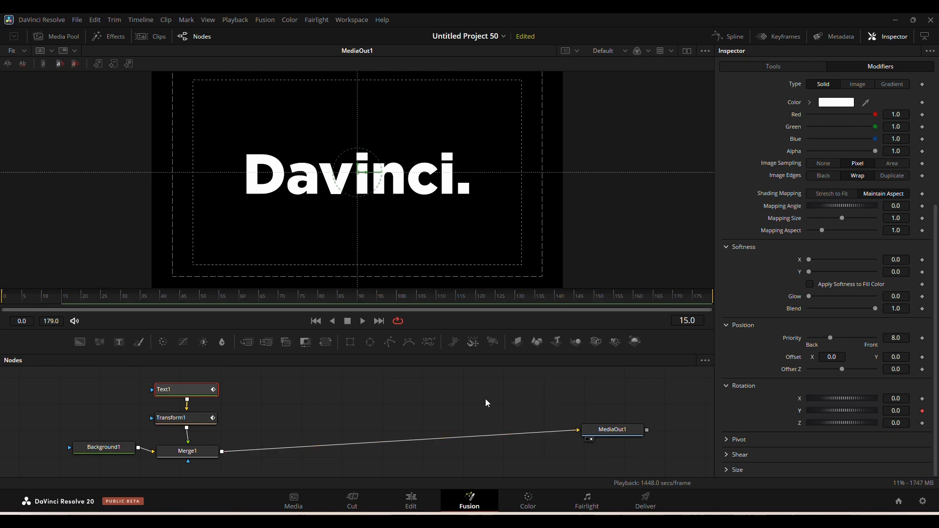
click(2, 297)
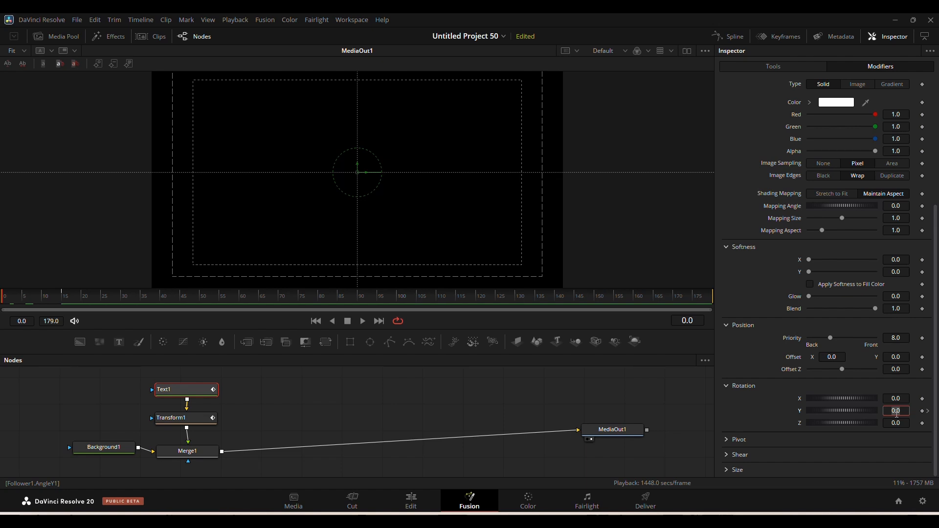
key(Tab)
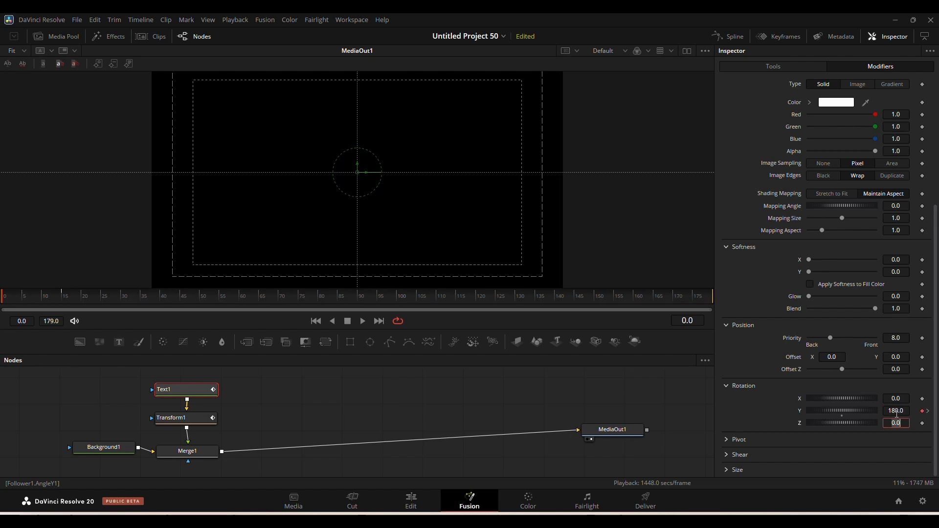
key(space)
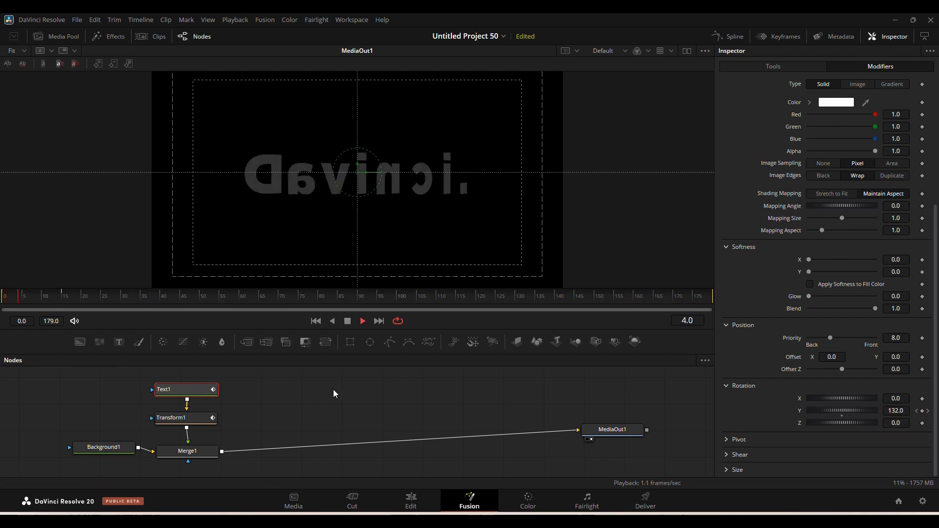
click(2, 298)
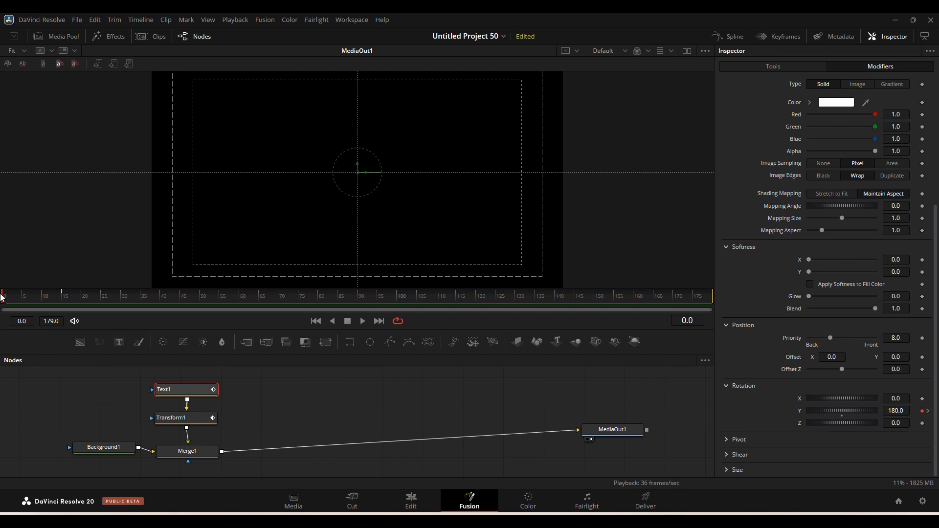
Keyframe the Follower's character Spacing at 0.95 on frame 15.
drag(2, 297, 64, 297)
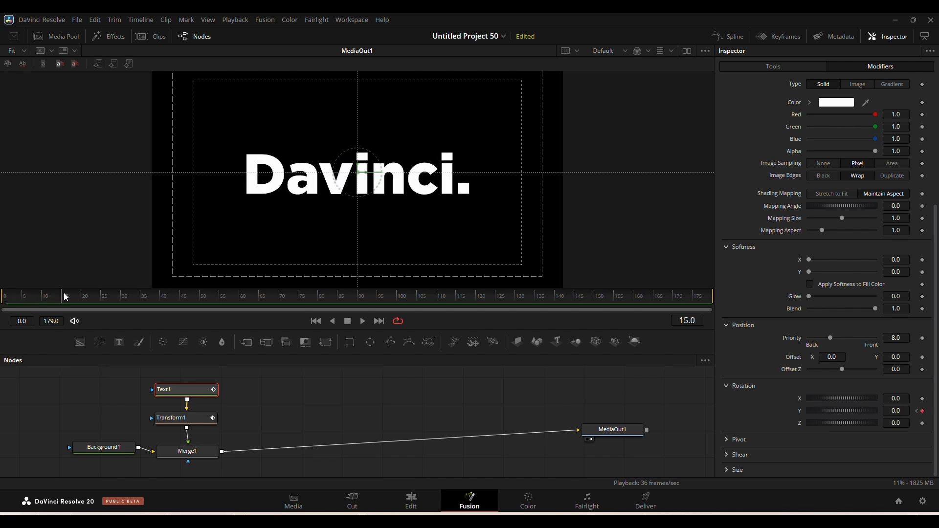
scroll(836, 210, up, 4)
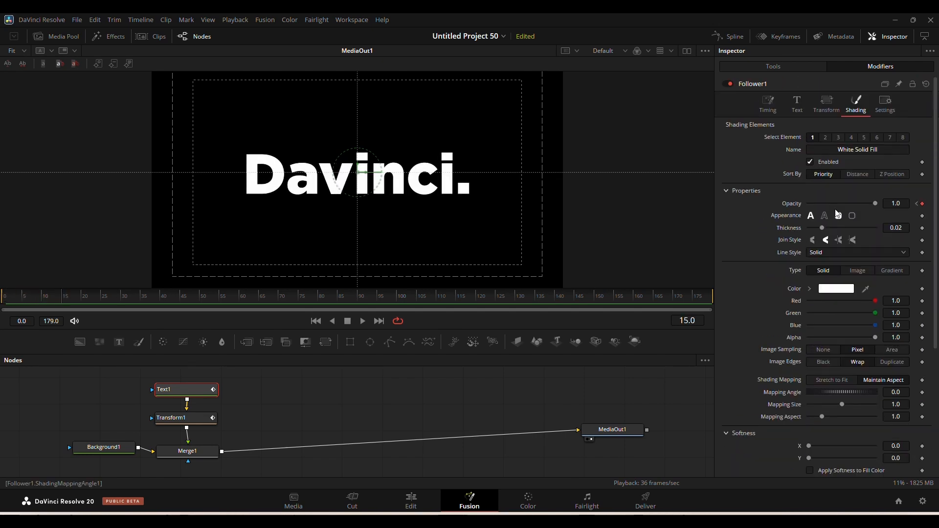
click(827, 112)
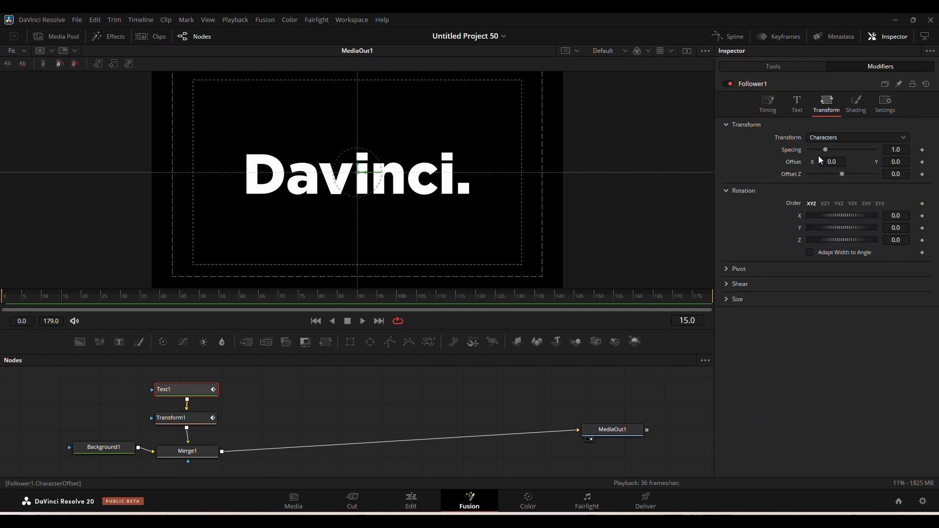
click(805, 111)
click(825, 104)
click(899, 149)
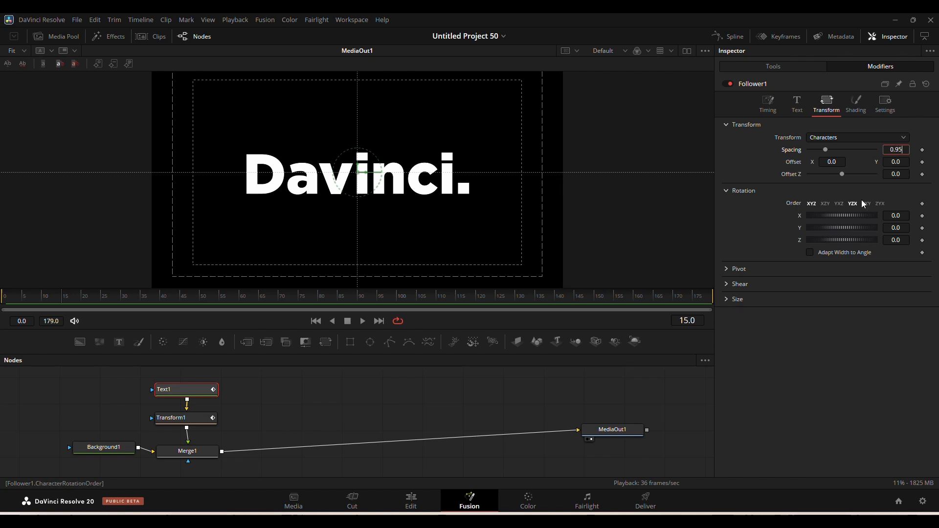
click(924, 151)
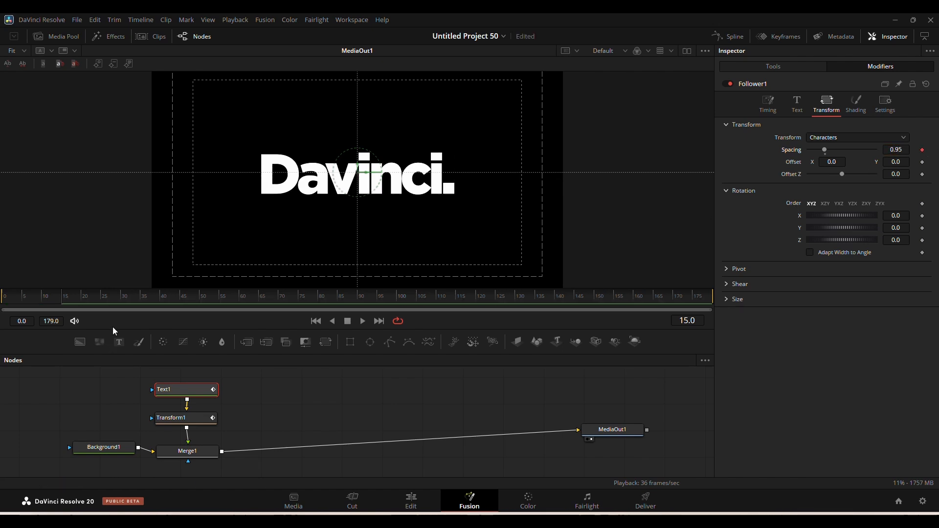
Set the Follower's character Spacing to 0.5 on frame 0 and preview the animation from the start.
drag(53, 301, 3, 300)
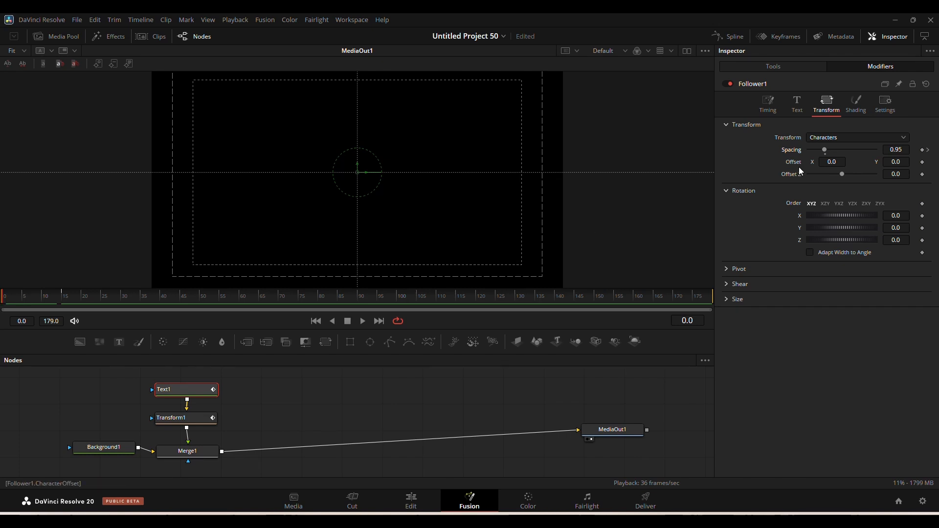
click(901, 148)
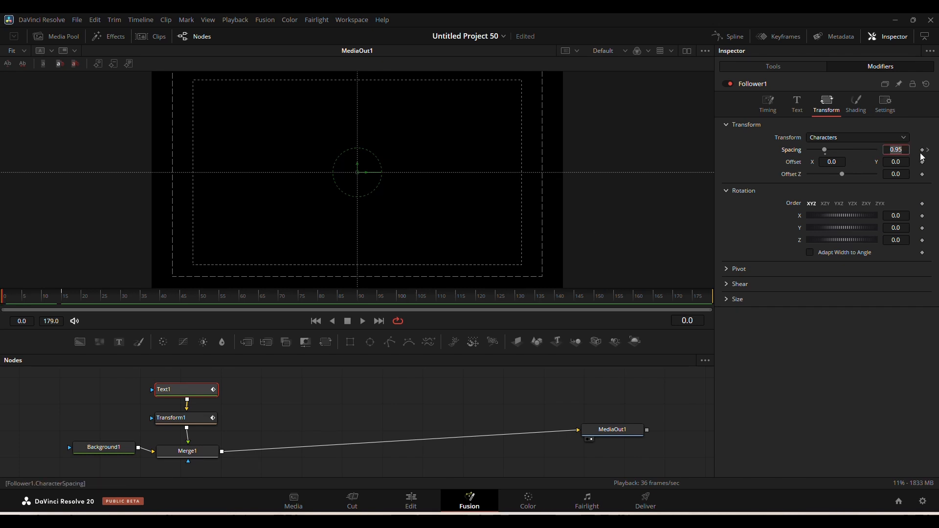
text(0.5)
key(Tab)
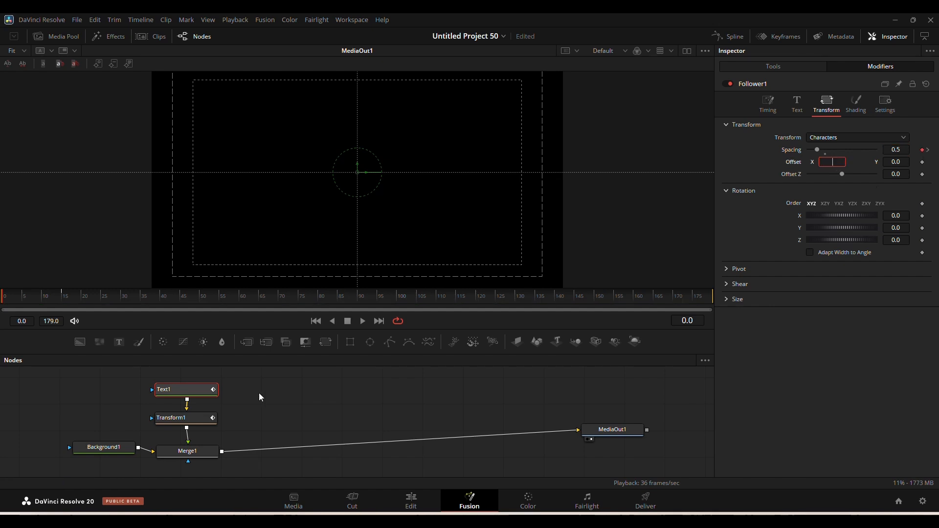
key(space)
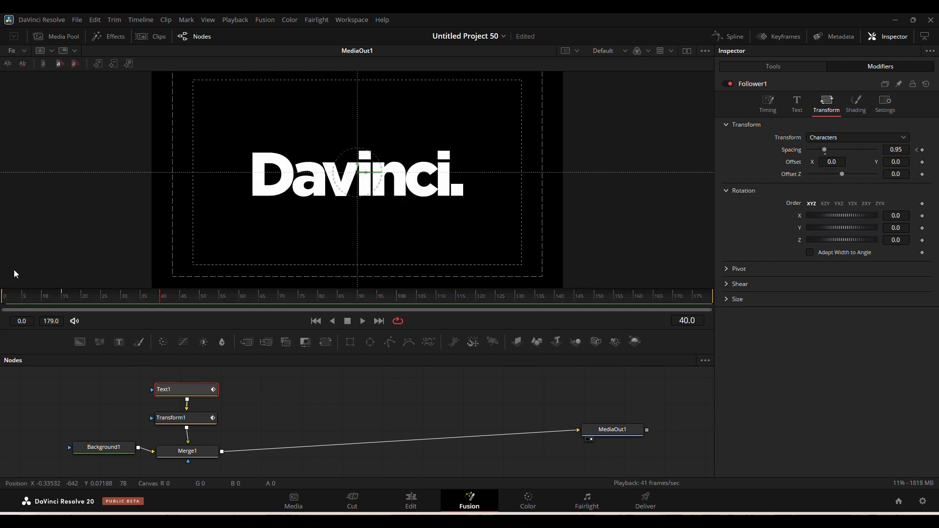
click(3, 298)
key(space)
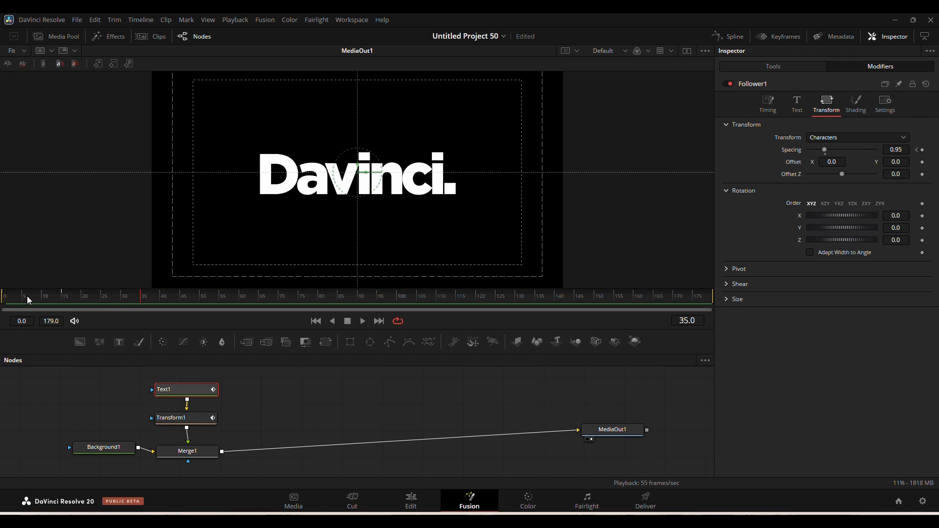
drag(7, 299, 1, 300)
key(space)
key(space)
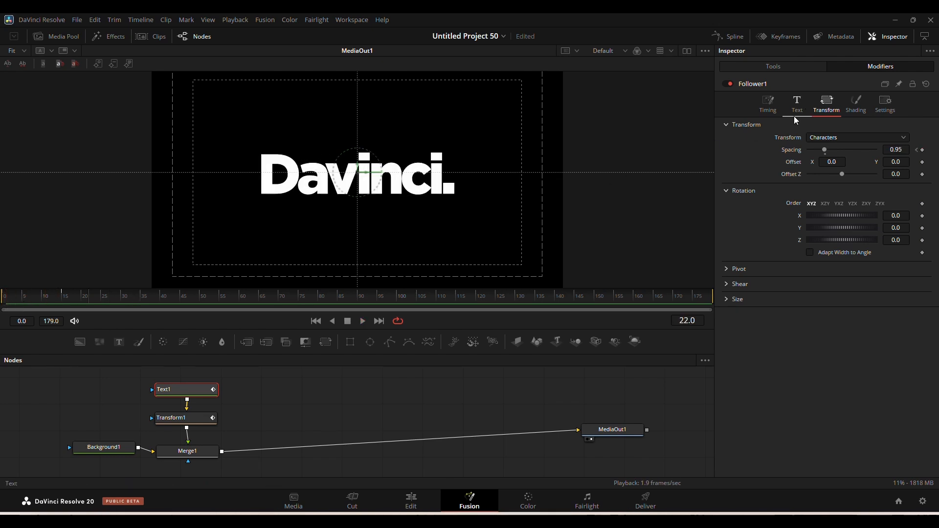
Set the Follower's delay between each character to 3.0 and play the letter-by-letter animation from the start.
click(768, 103)
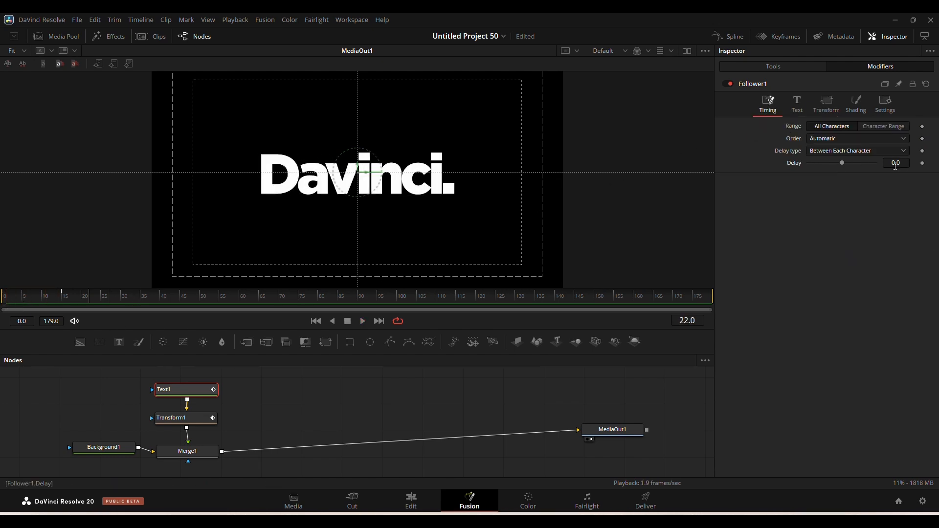
key(Return)
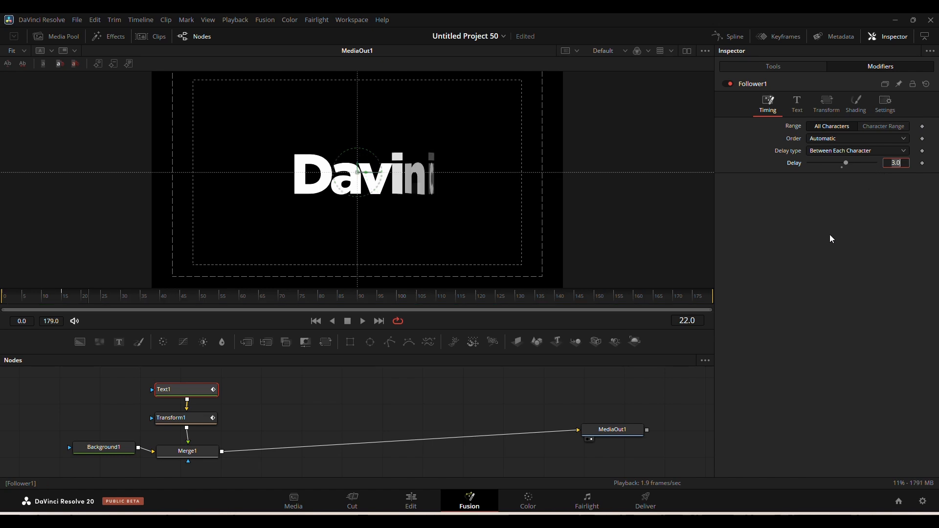
drag(23, 298, 2, 304)
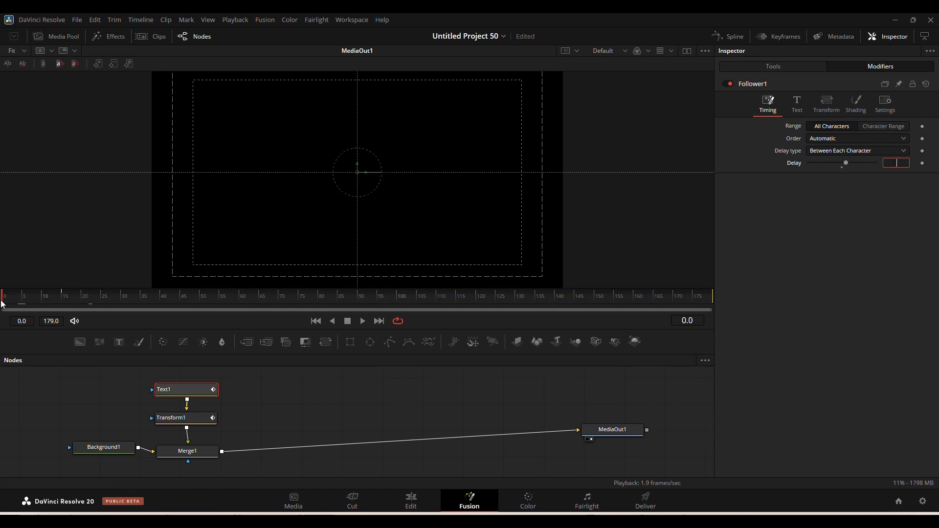
key(space)
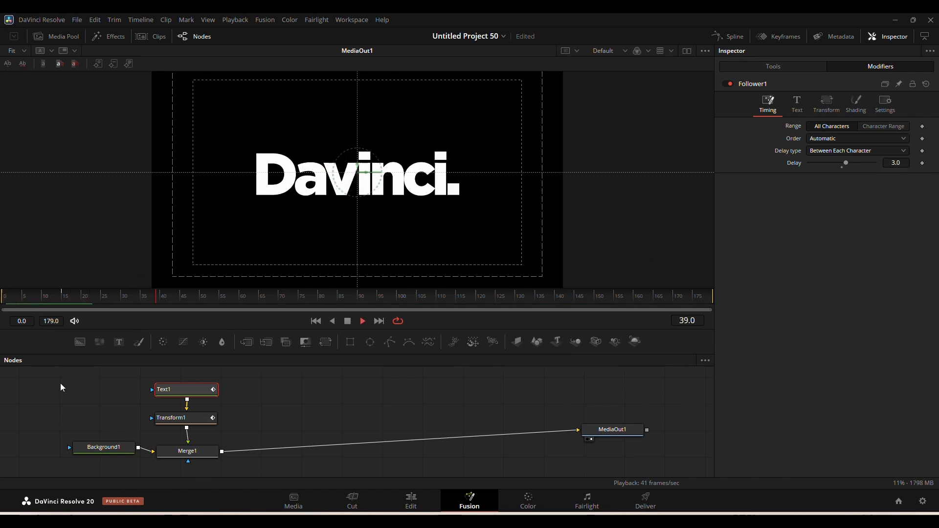
drag(48, 302, 1, 302)
key(space)
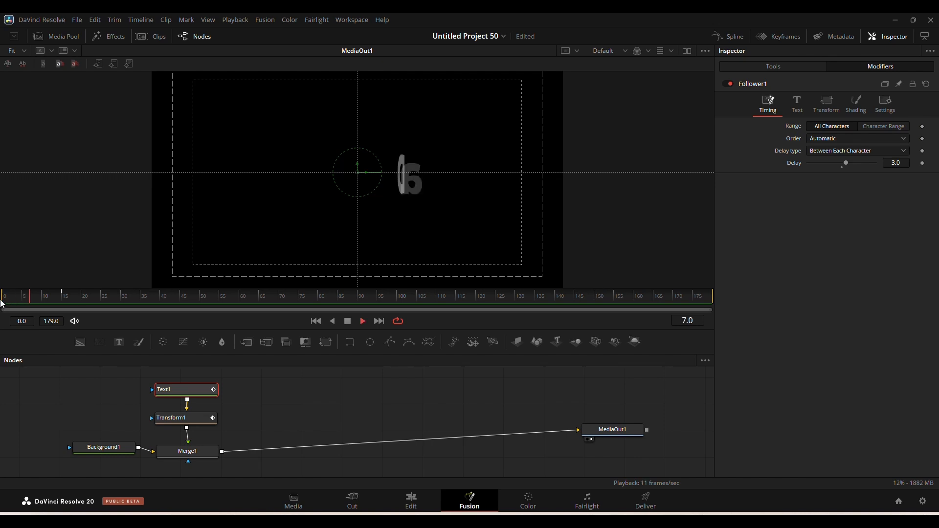
key(space)
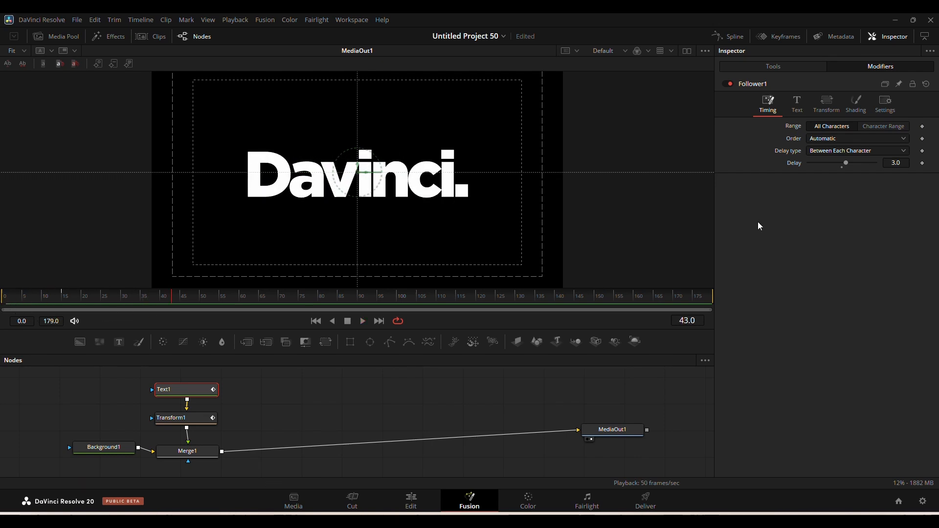
Change the Follower's character order to Completely Random and play the animation from the start.
click(807, 103)
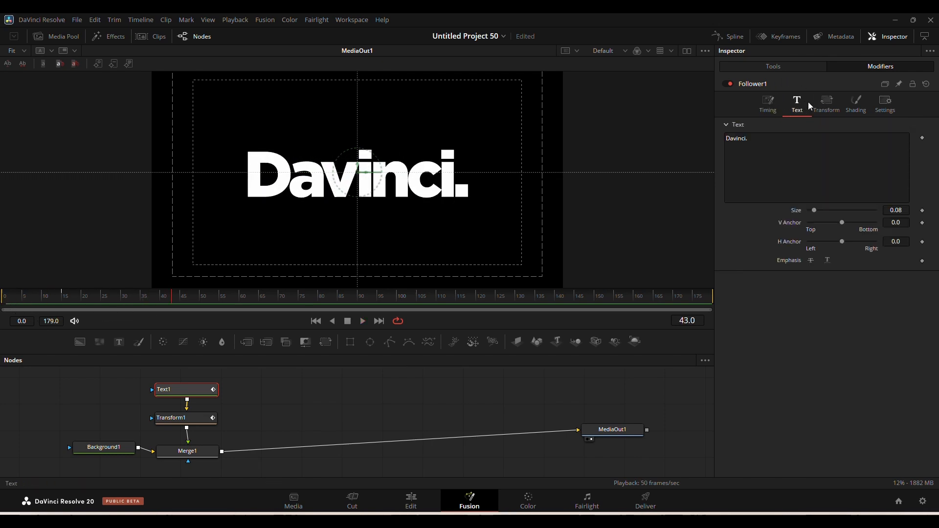
click(765, 102)
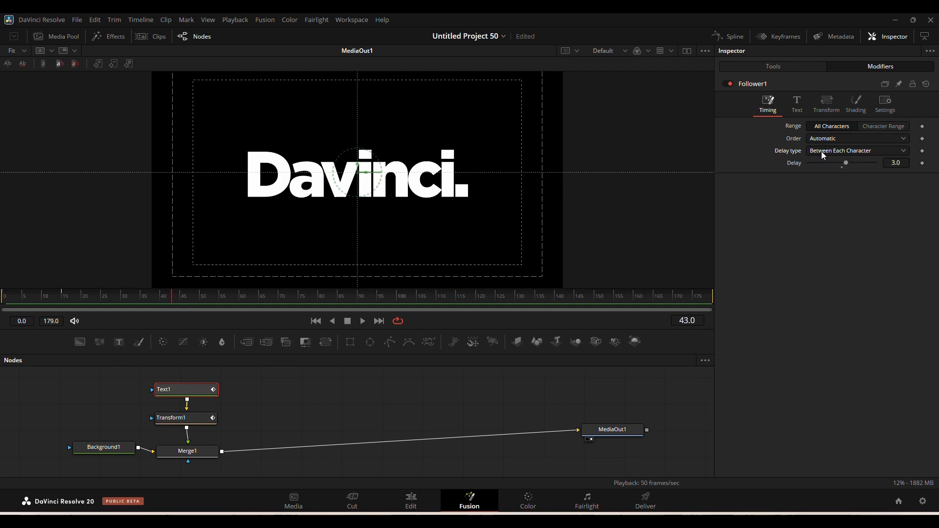
click(830, 139)
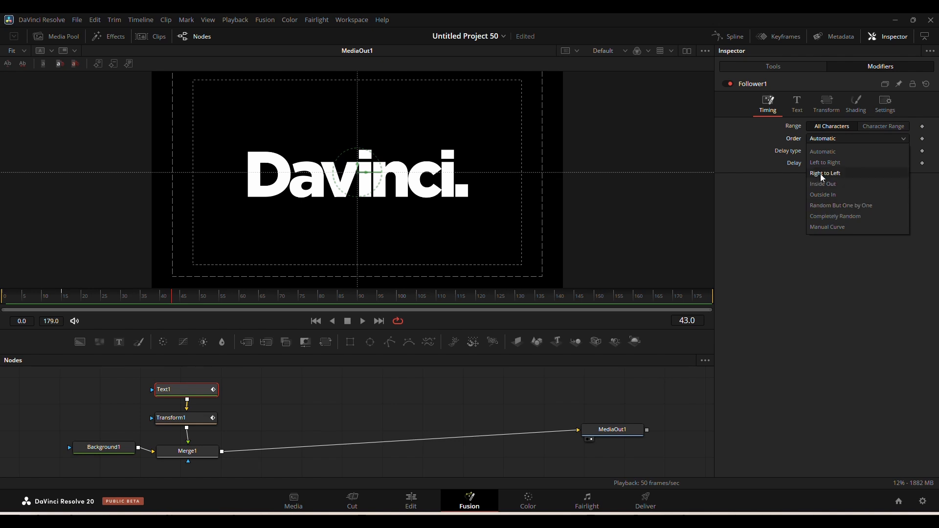
click(836, 216)
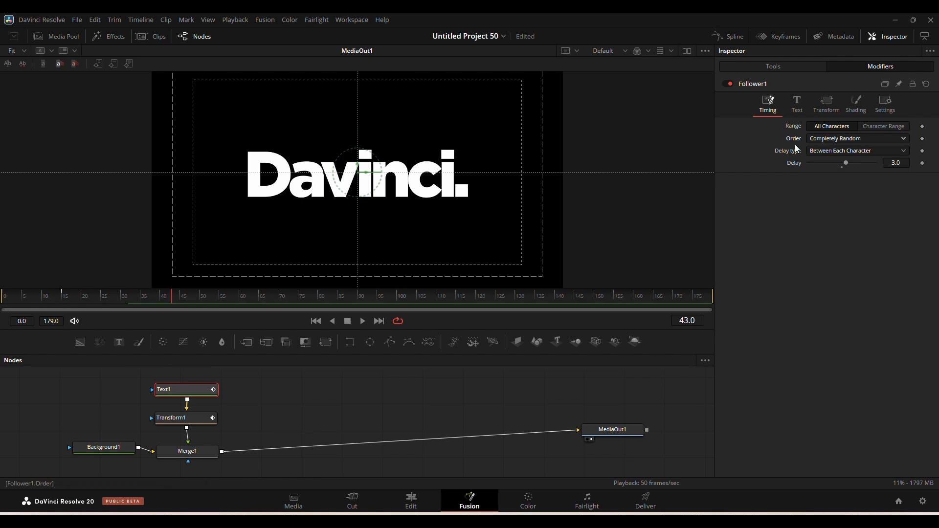
click(3, 296)
key(space)
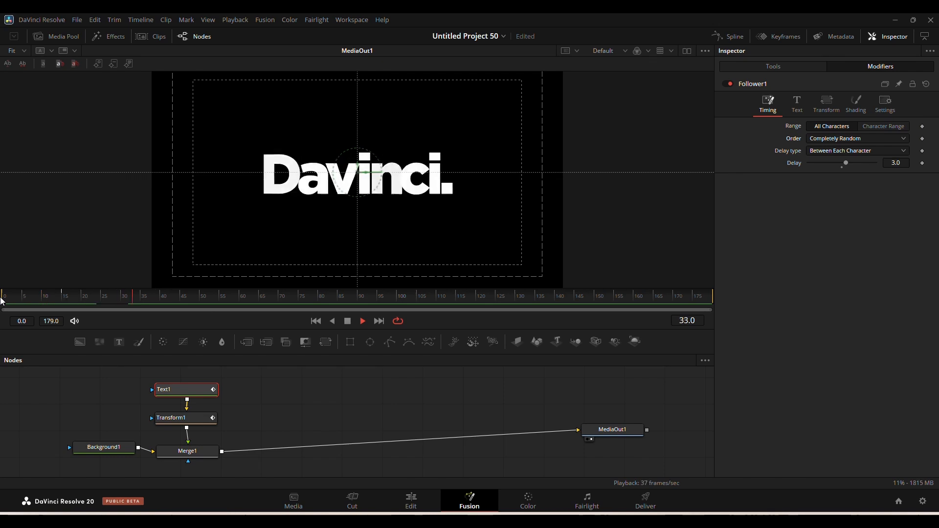
key(space)
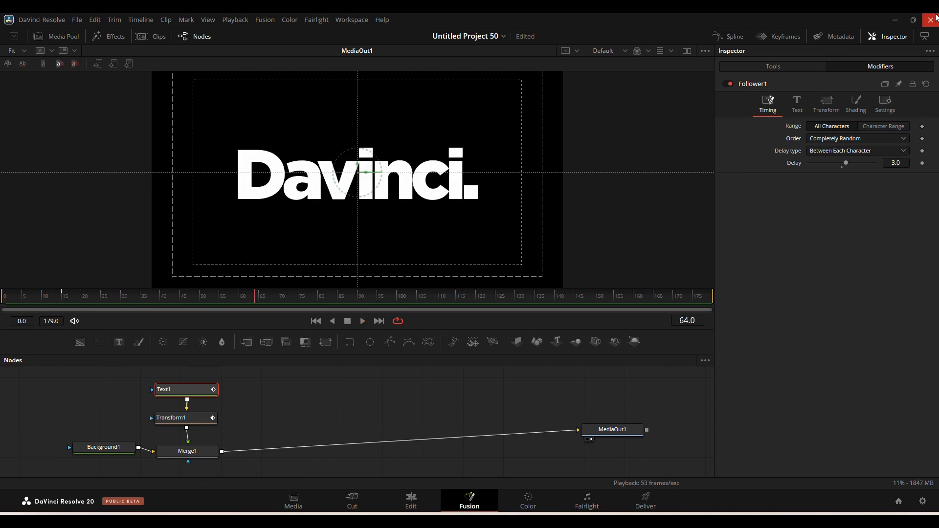
Open the spline editor, show only the Follower's Angle Y 1 curve, and fit it to the view.
click(723, 36)
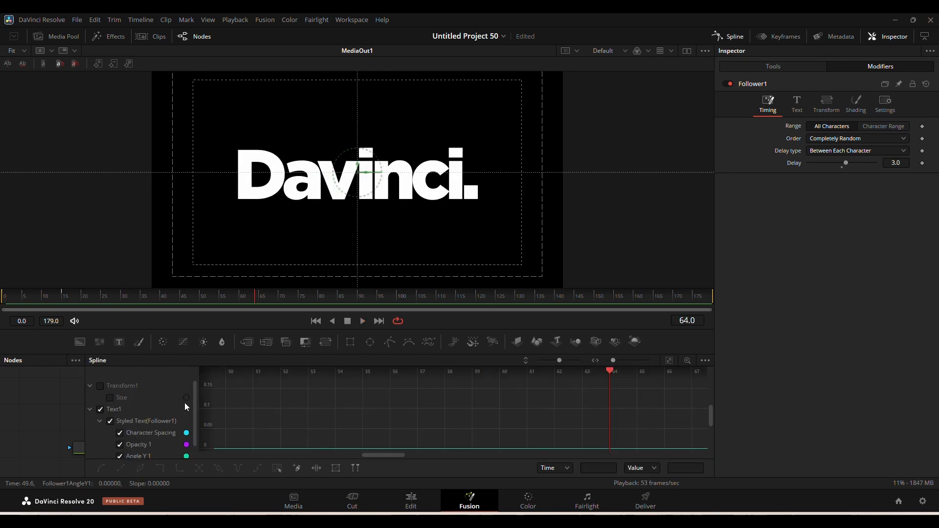
scroll(177, 413, down, 1)
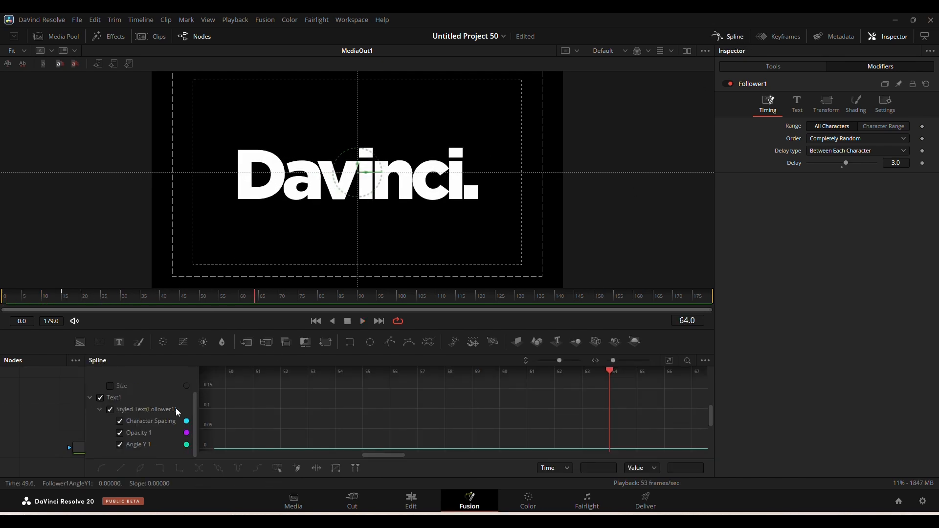
click(119, 433)
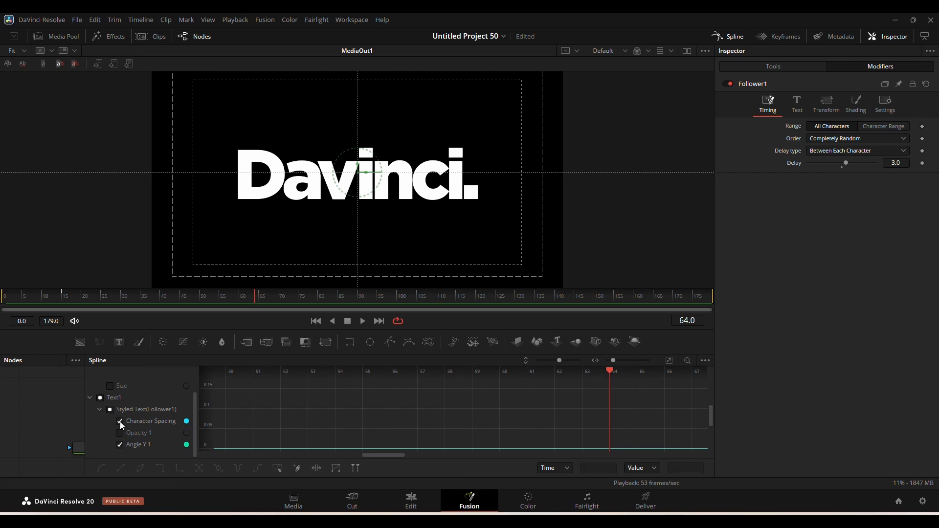
click(120, 421)
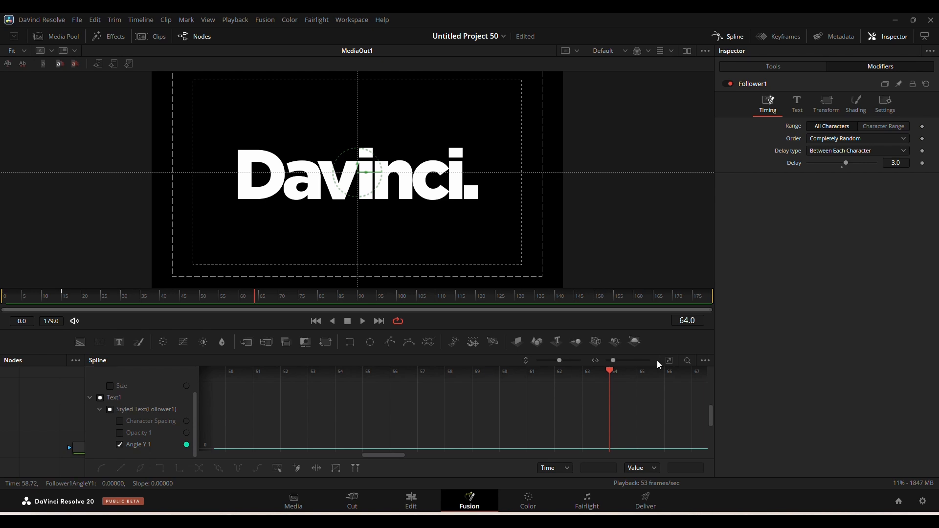
click(674, 362)
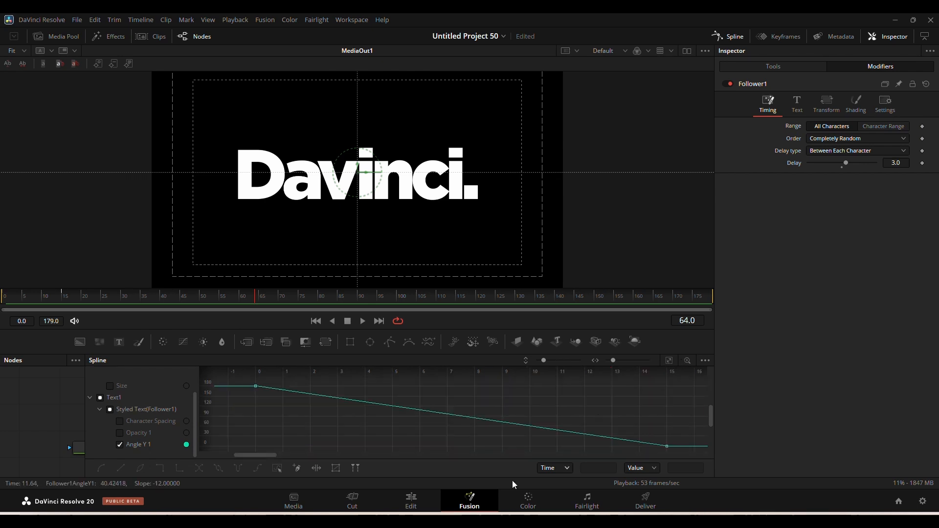
Flatten the Angle Y 1 curve's handles, stretch the frame 0 handle to about frame 15, and play the animation from the start.
click(297, 469)
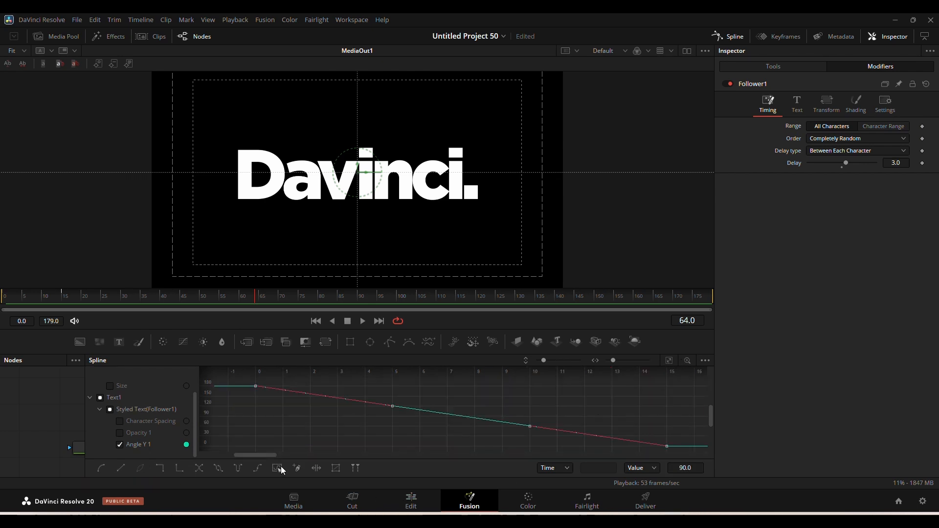
key(f)
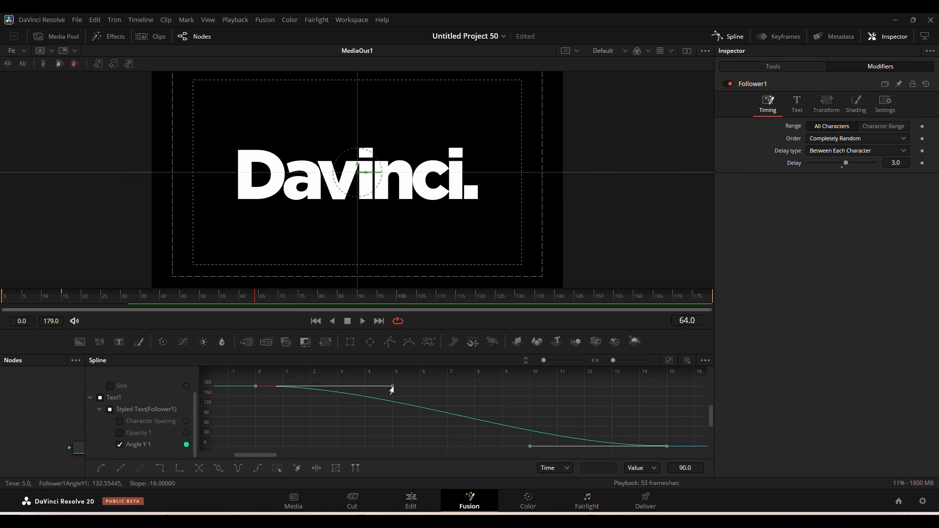
drag(392, 387, 669, 392)
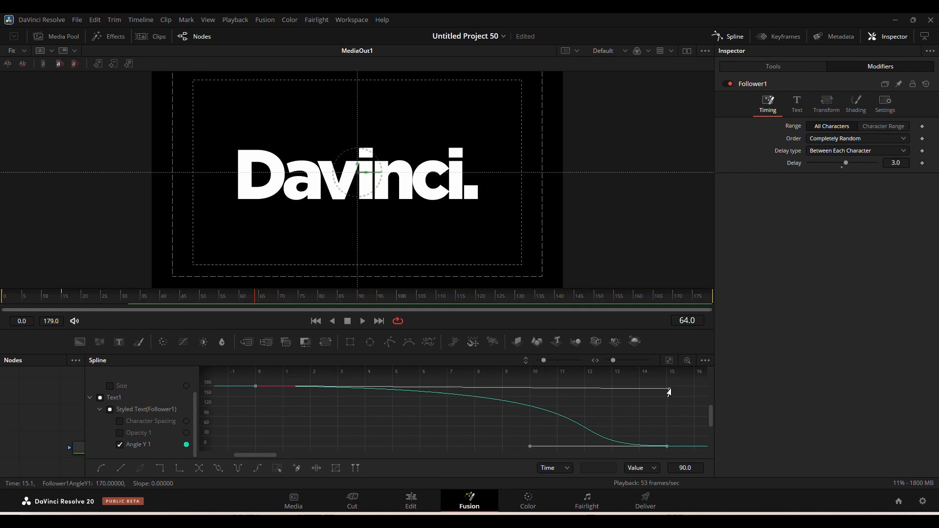
click(34, 300)
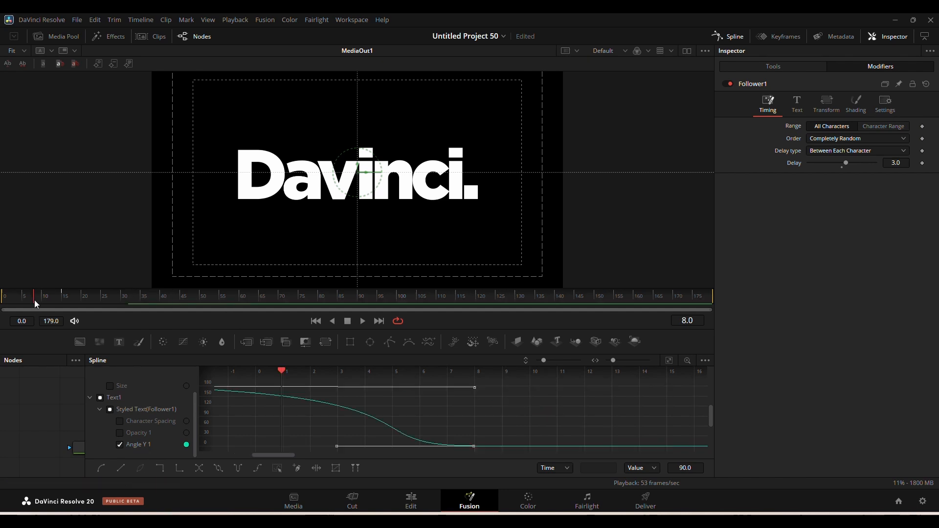
drag(34, 300, 0, 295)
key(space)
key(space)
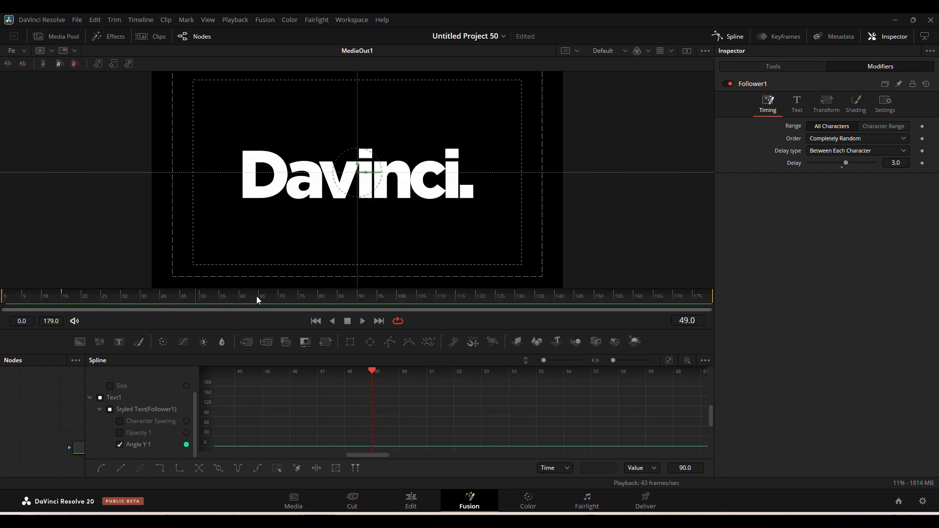
Show only the Follower's Character Spacing curve in the spline editor and fit it to the view.
click(120, 421)
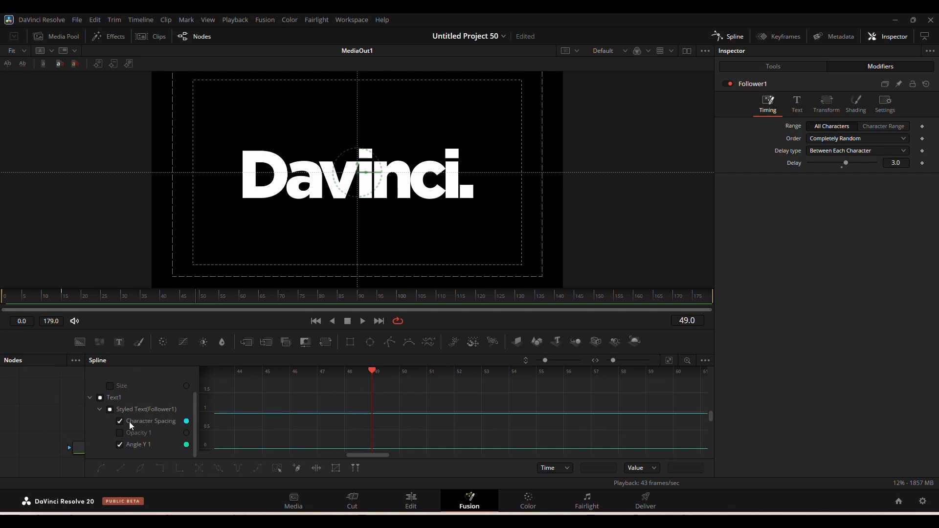
click(119, 446)
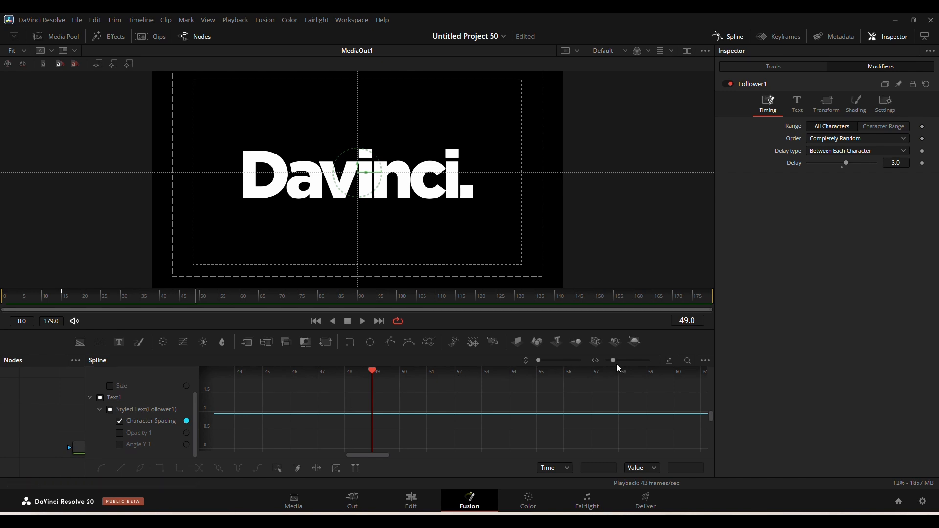
click(668, 361)
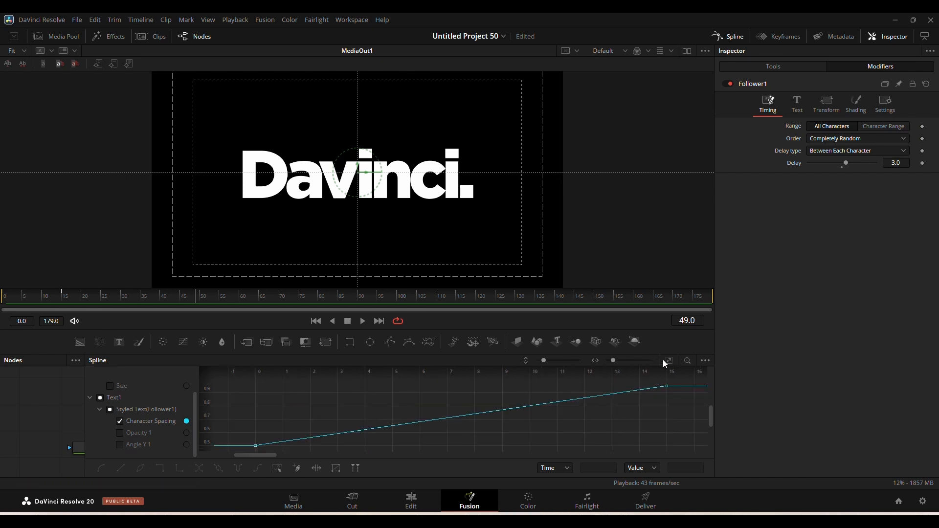
Flatten the Character Spacing curve's handles, stretch the frame 15 handle back to about frame 0, and scrub back to the start.
click(280, 468)
key(shift+s)
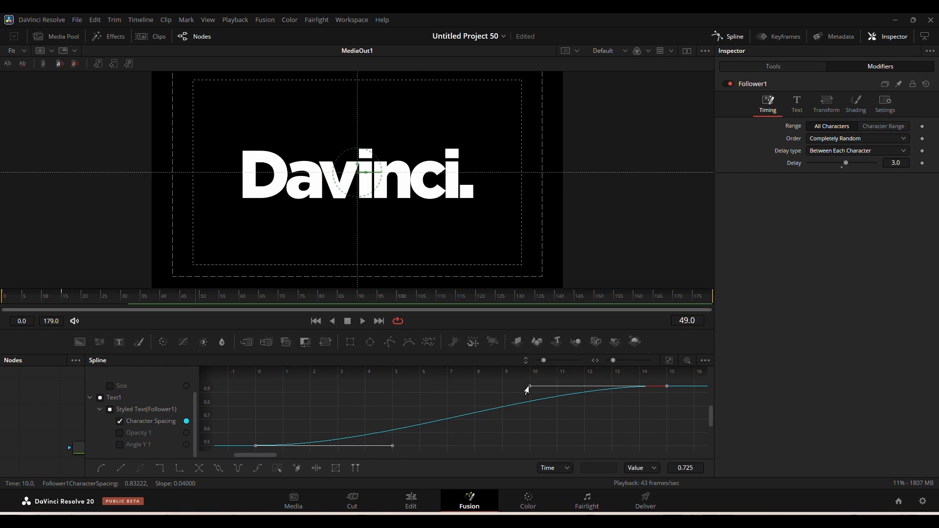
drag(530, 386, 249, 405)
drag(38, 295, 30, 298)
drag(30, 298, 11, 299)
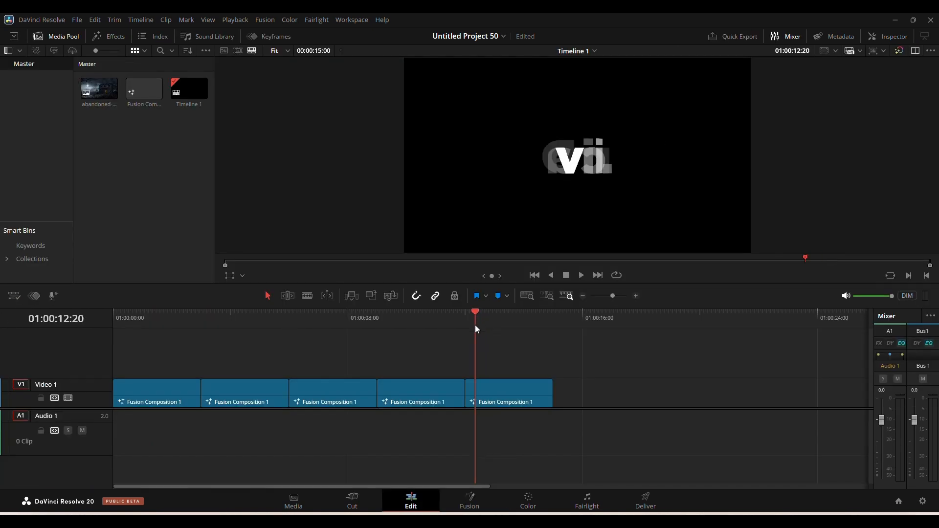
Play the fifth composition on the edit timeline, then replay it from its start in full screen.
key(space)
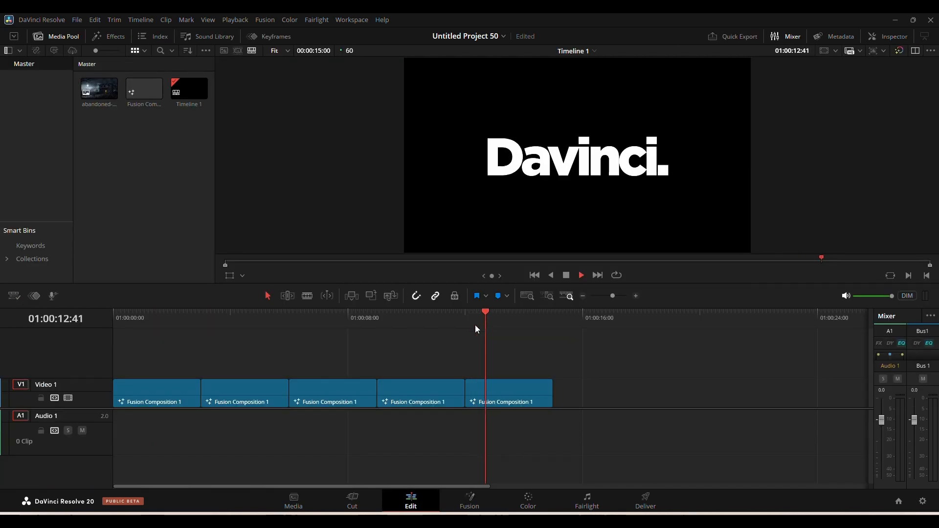
key(space)
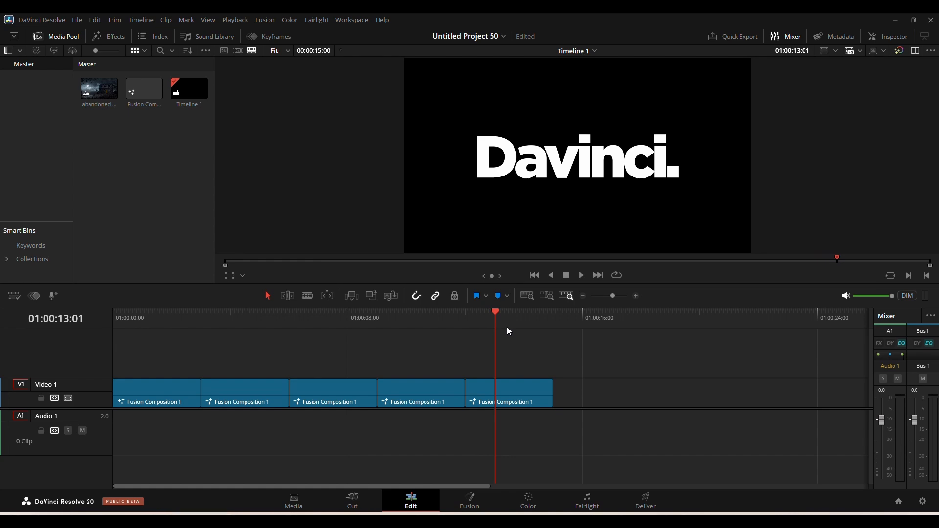
drag(498, 318, 467, 319)
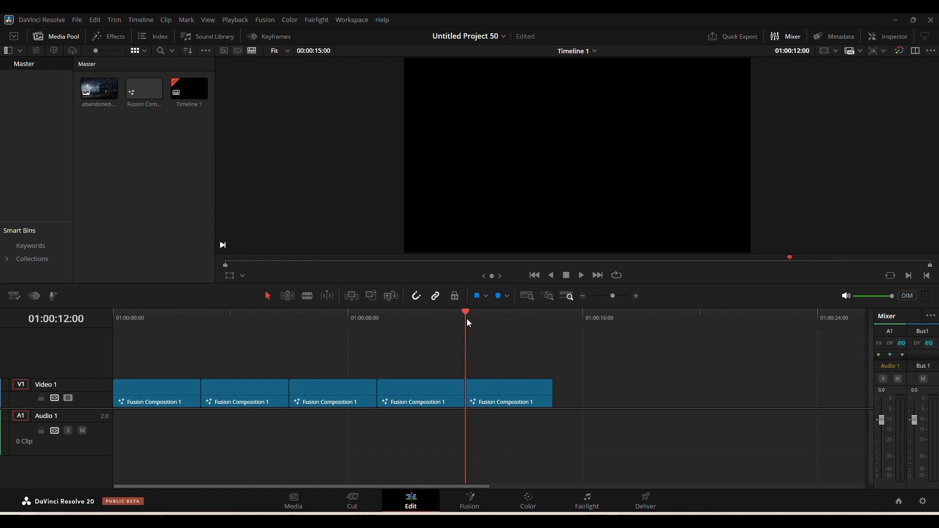
key(ctrl+f)
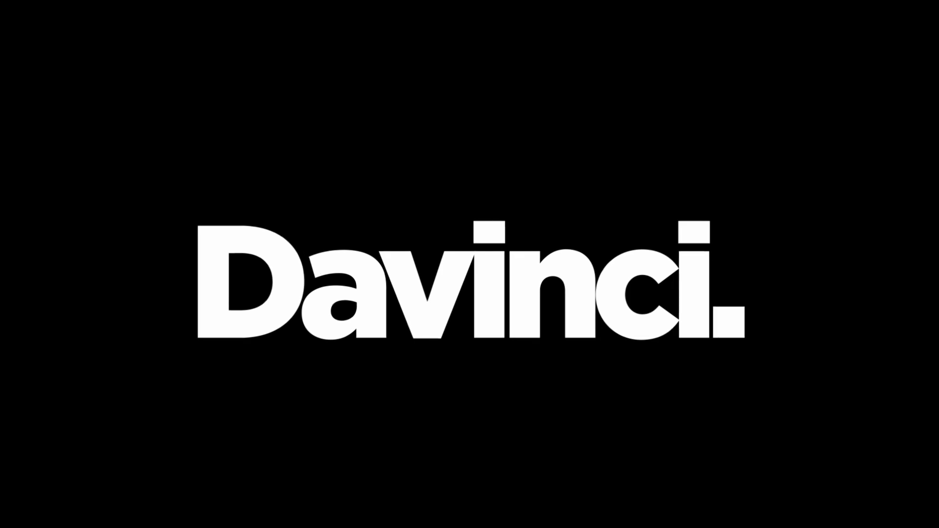
key(Escape)
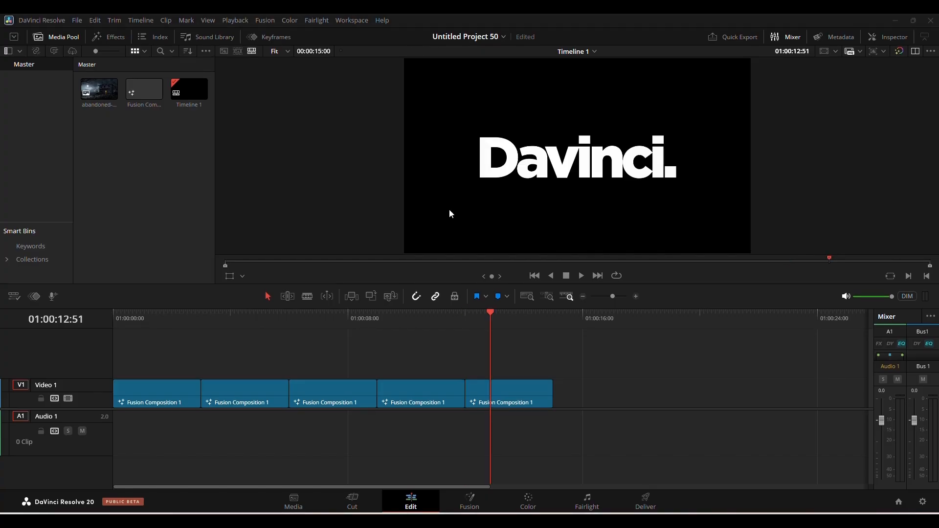
Open the second composition on the timeline in Fusion, close the spline editor, and bring the whole text node branch into view.
drag(489, 312, 218, 333)
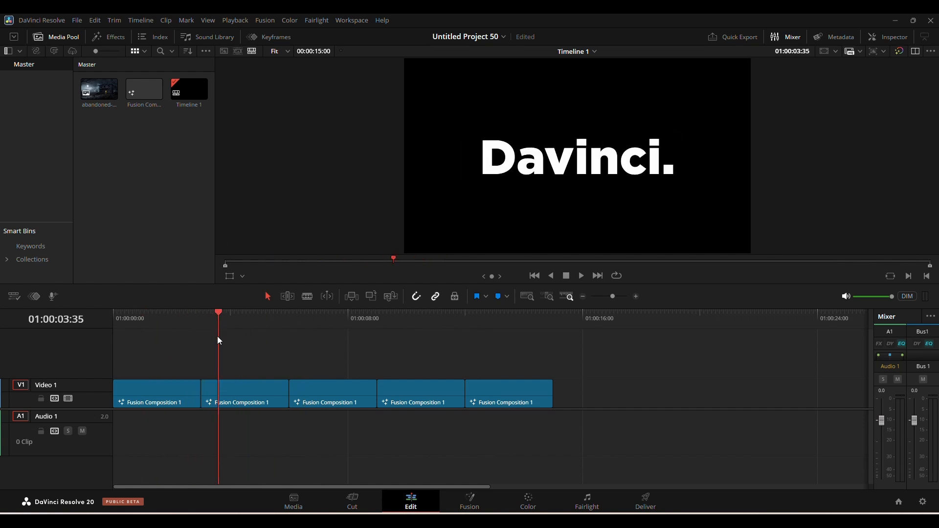
click(240, 395)
click(471, 500)
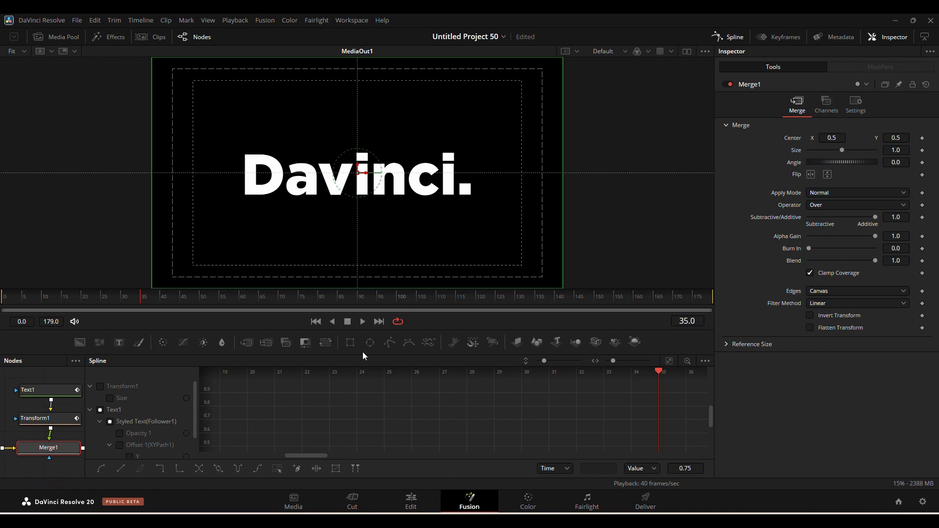
click(729, 37)
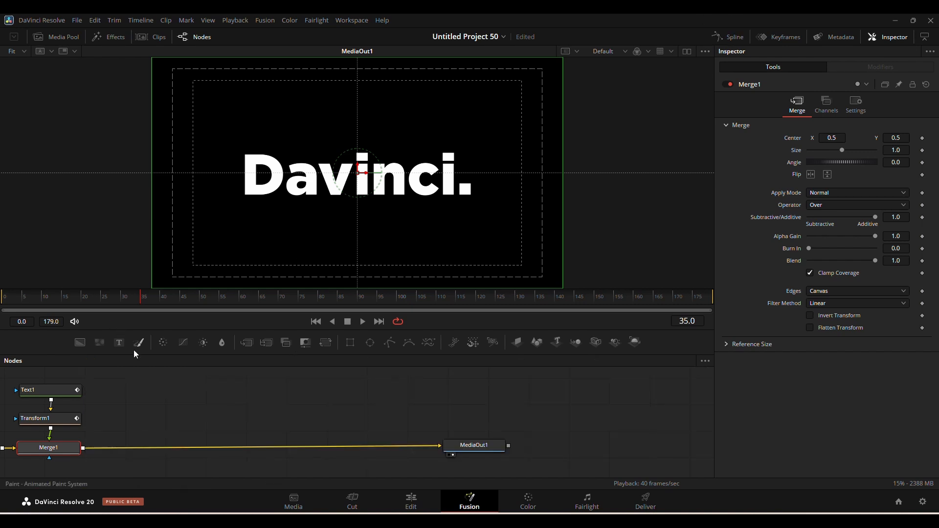
drag(179, 386, 425, 356)
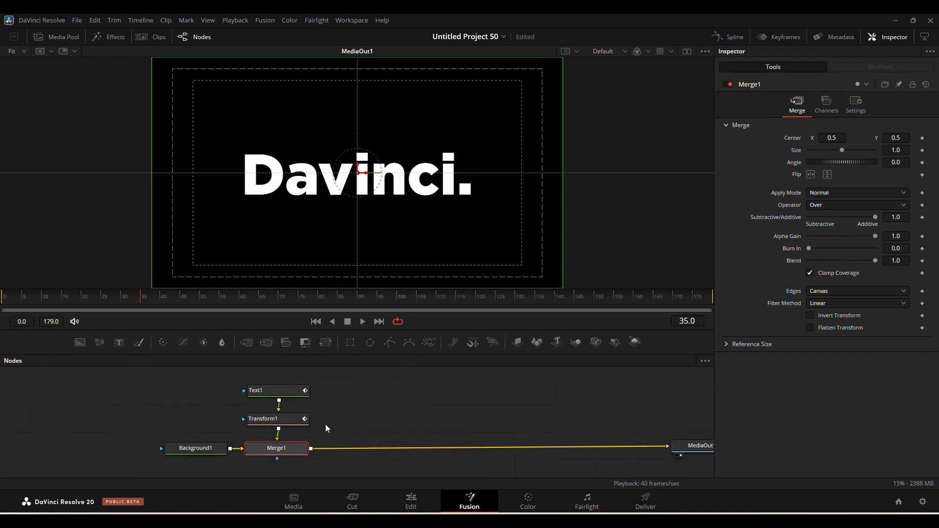
Set the Background1 node's solid color to white.
click(196, 447)
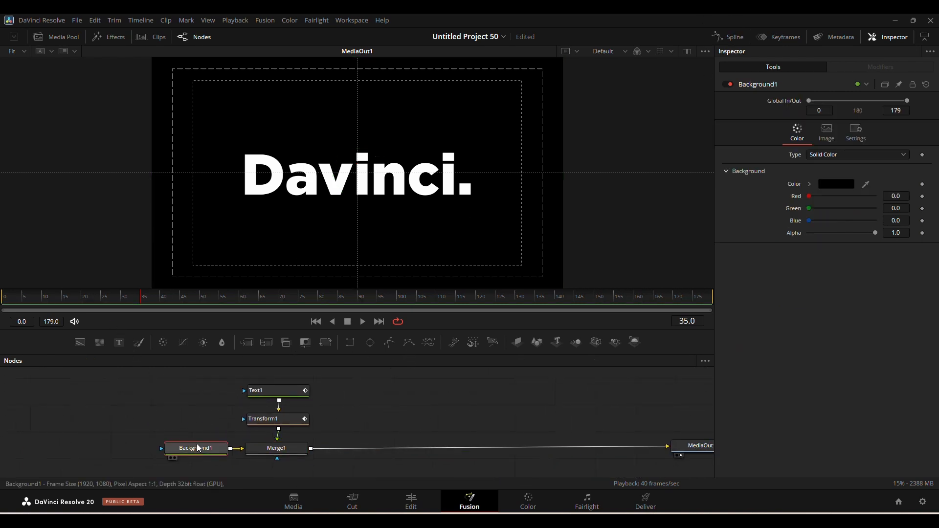
click(856, 188)
drag(580, 247, 580, 190)
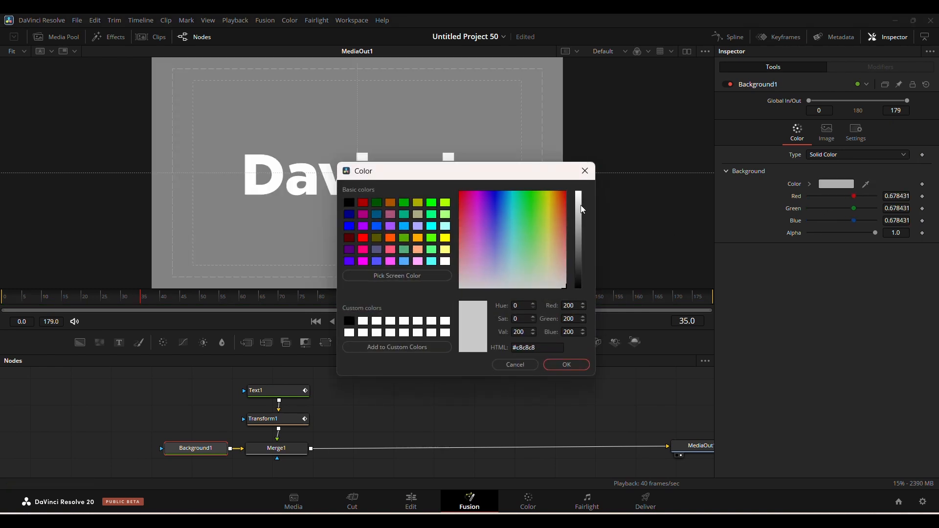
click(566, 365)
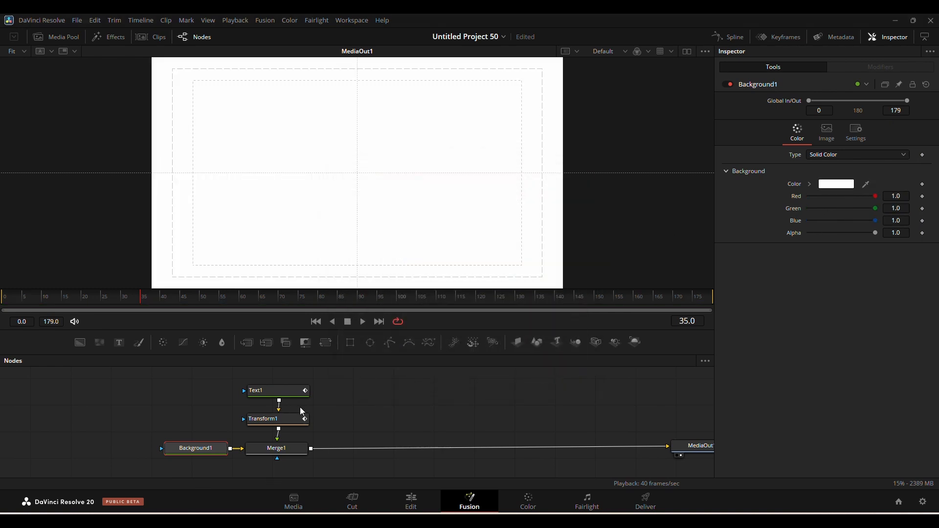
Set the Text1 color to black and play the animation from the start.
click(276, 391)
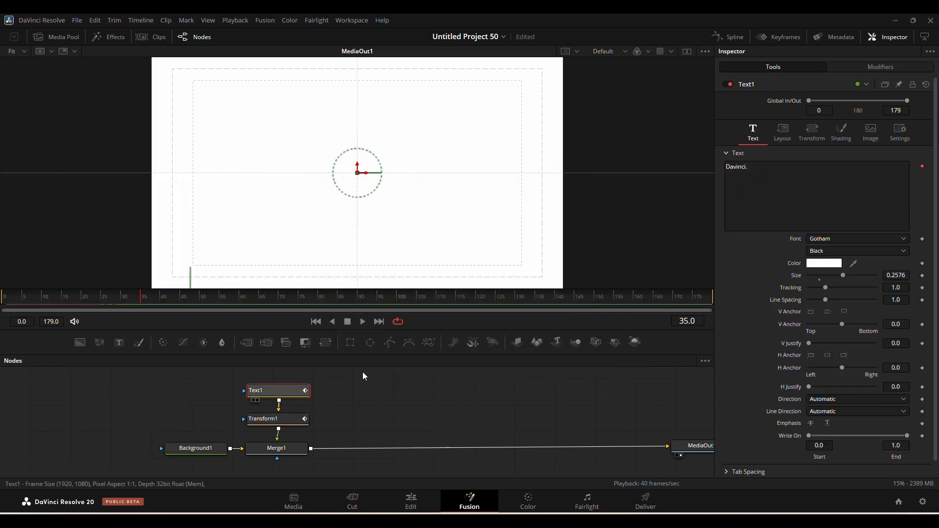
click(824, 263)
drag(583, 194, 571, 298)
click(567, 367)
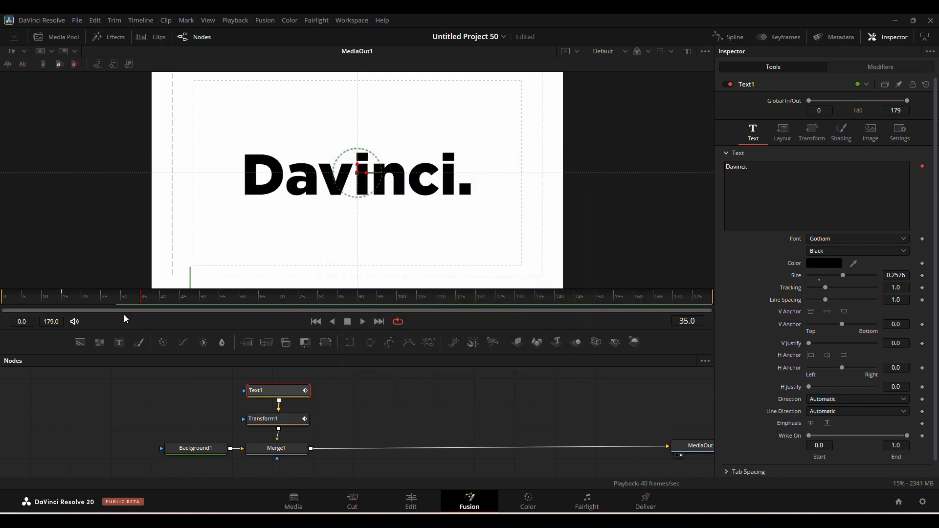
drag(105, 298, 7, 295)
key(space)
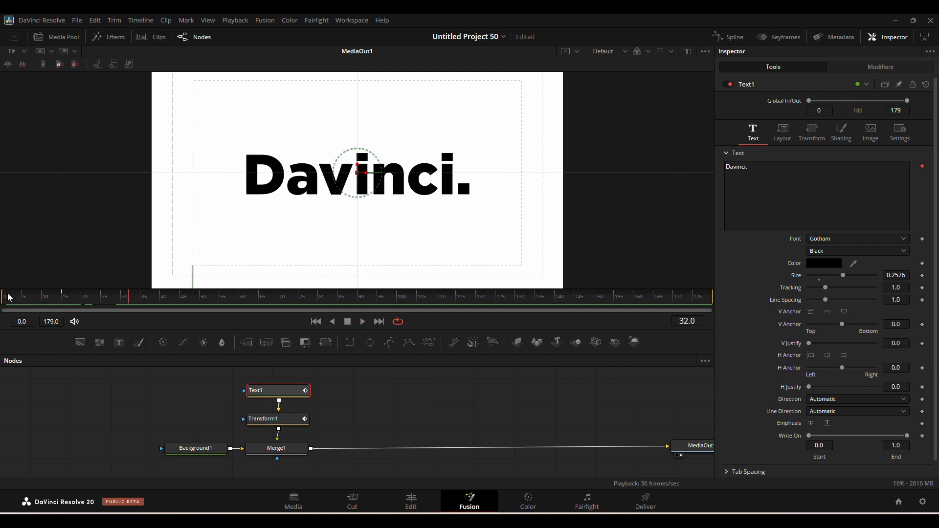
Return to the edit timeline, place the playhead on the third composition, and open that composition in Fusion.
click(418, 502)
click(346, 405)
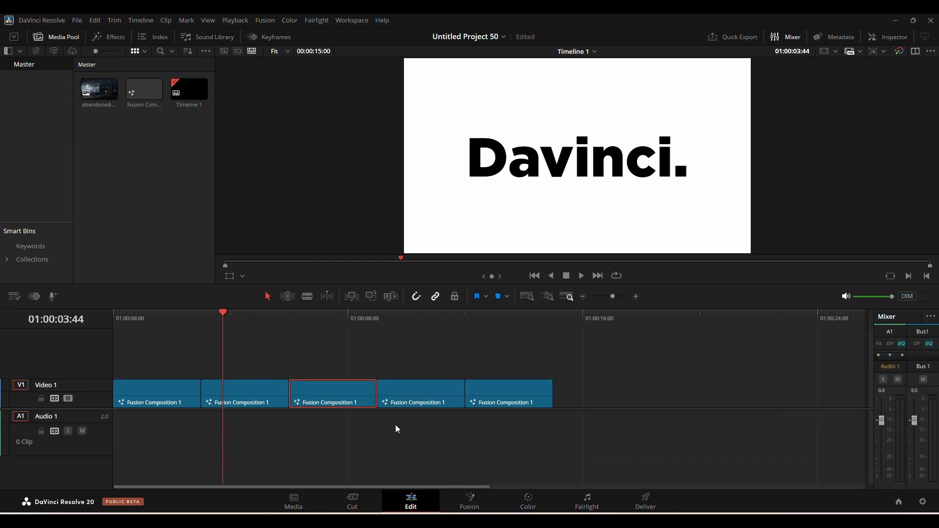
click(457, 500)
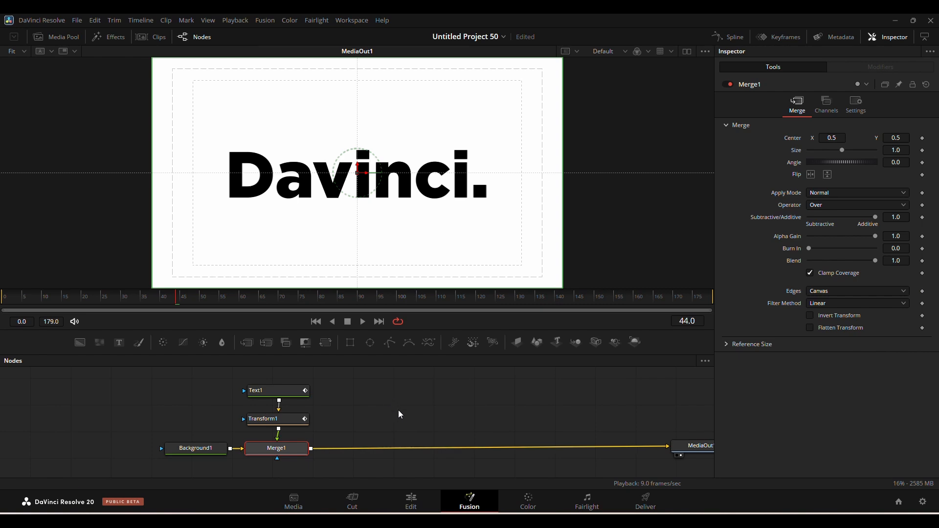
click(412, 501)
click(314, 318)
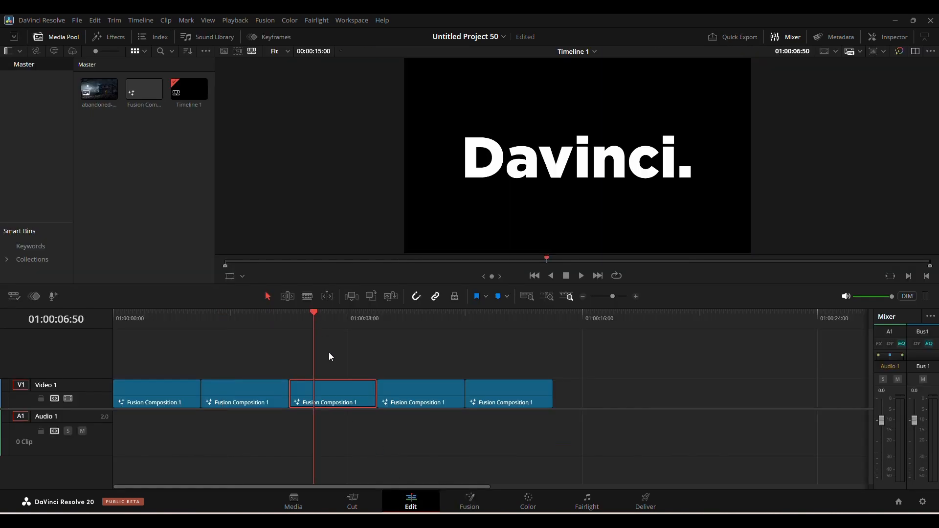
click(461, 499)
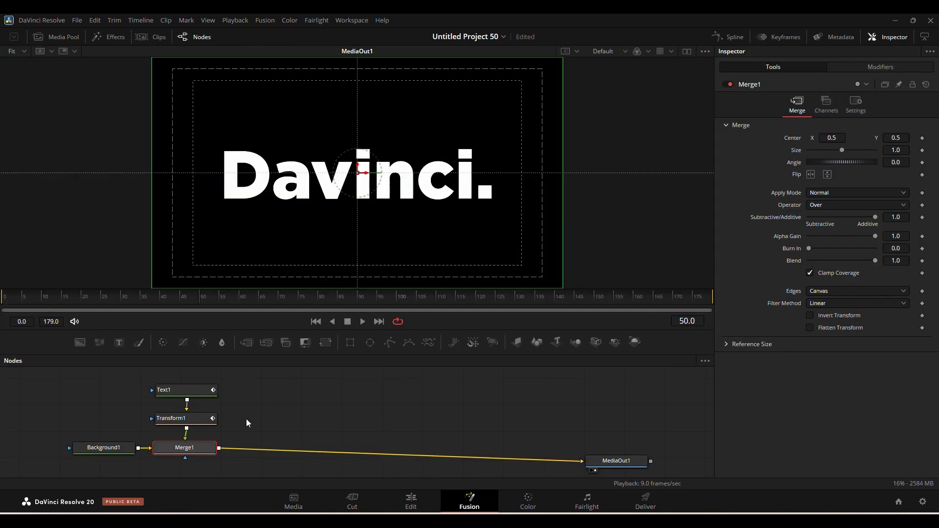
Try the Gradient type on the Background1 node, then set its type to Four Corner.
drag(103, 447, 90, 448)
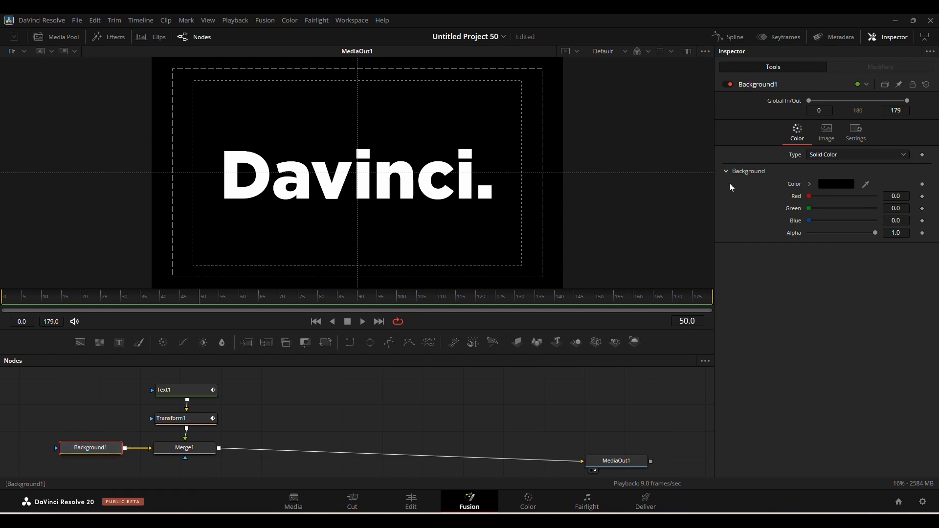
click(864, 156)
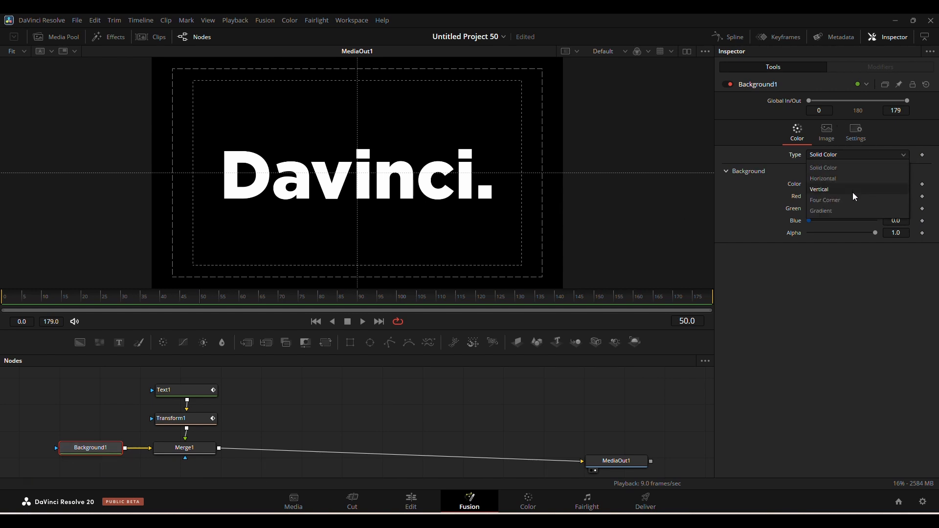
click(850, 210)
click(863, 157)
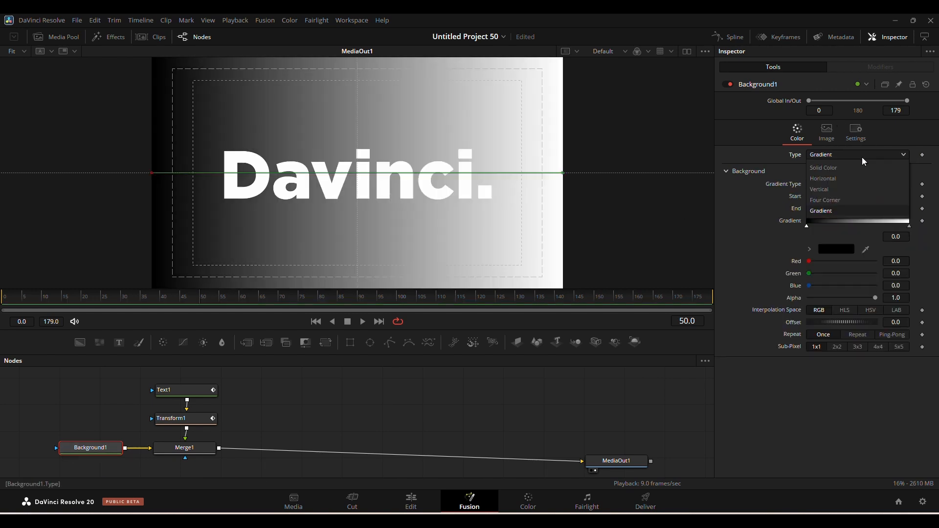
click(825, 200)
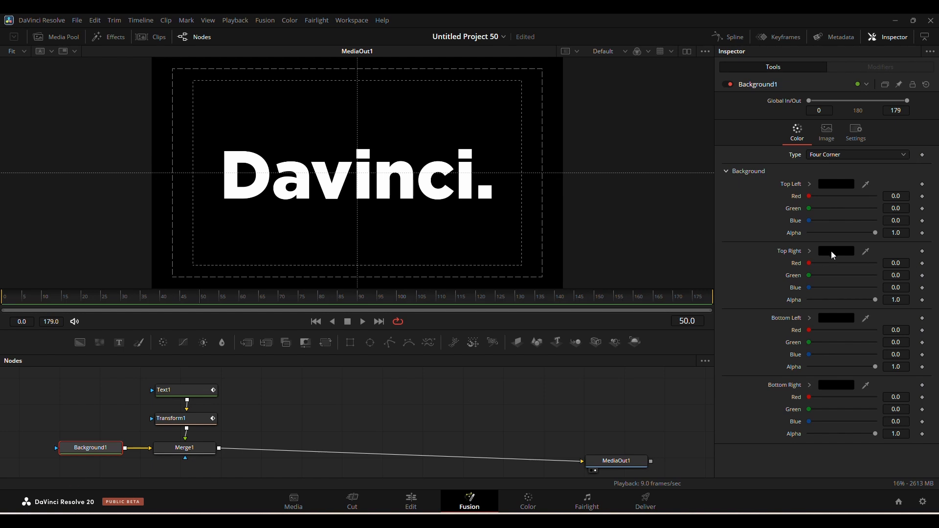
Set the background's top-right corner to bright blue (green 0.666666, blue 1.0) and its bottom-left corner to cyan #00ffff.
click(834, 251)
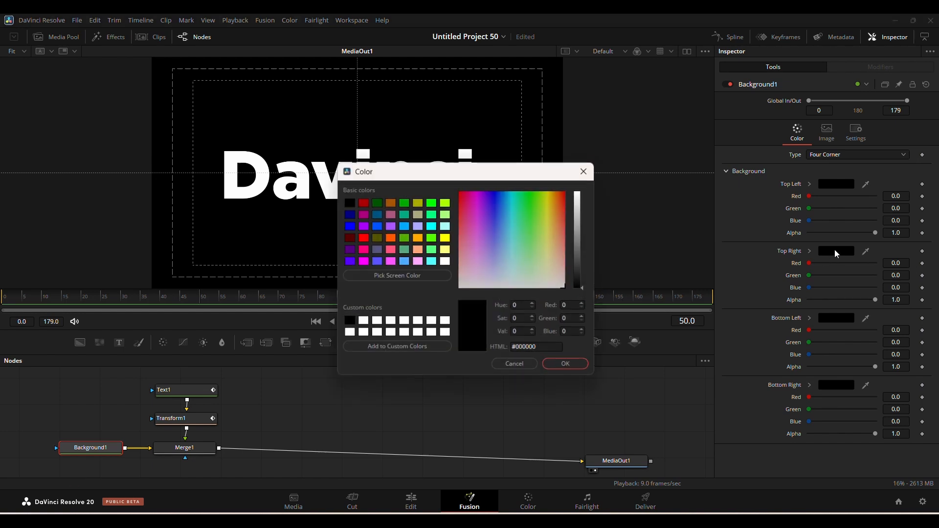
click(404, 225)
click(566, 364)
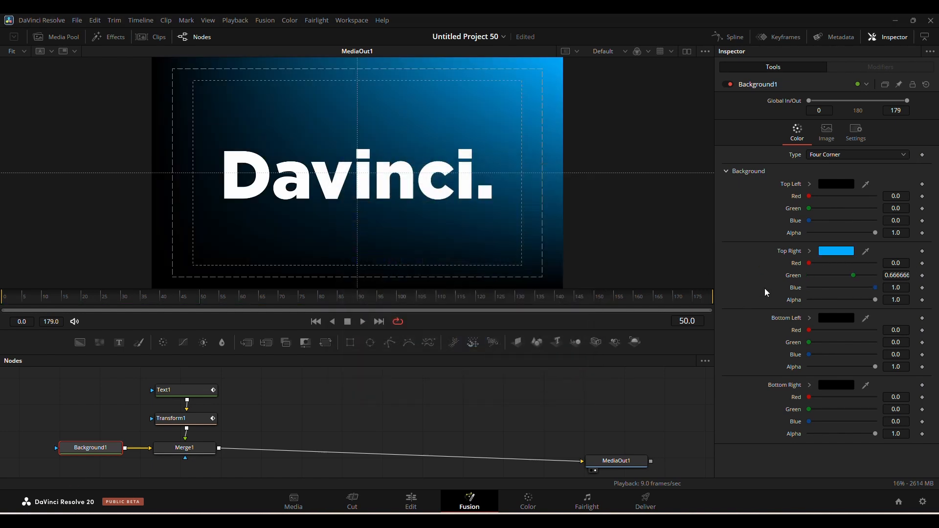
click(847, 319)
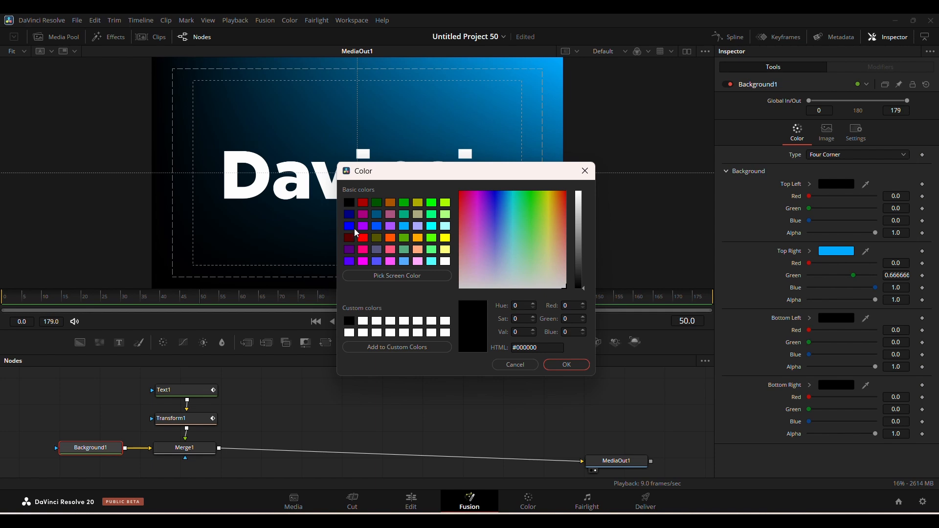
click(431, 225)
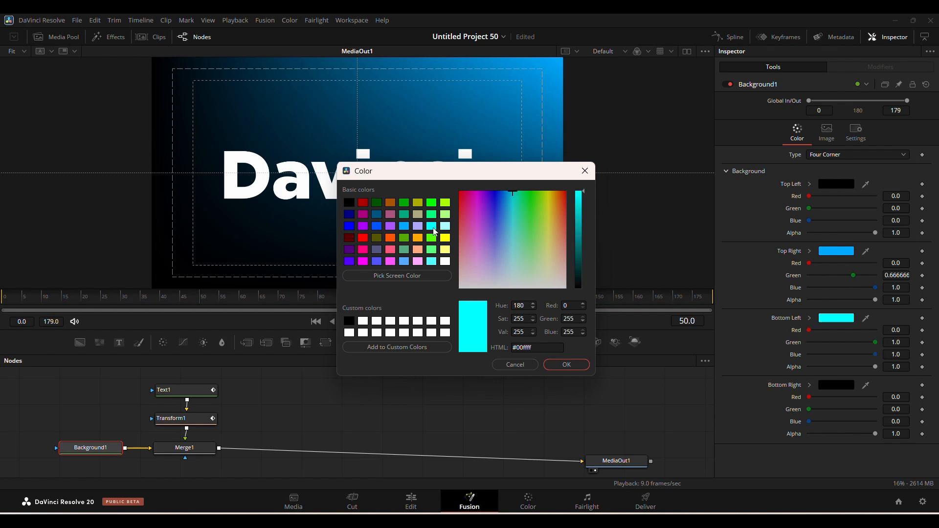
click(567, 369)
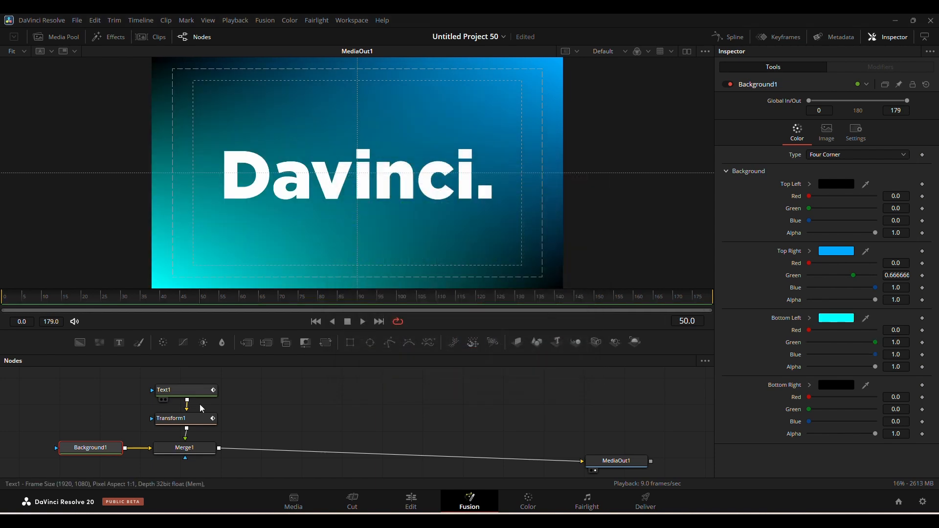
Insert a Color Corrector between Background1 and Merge1 with hue 0.16, saturation 0.87, contrast 1.29 and gain 0.54.
drag(104, 448, 76, 448)
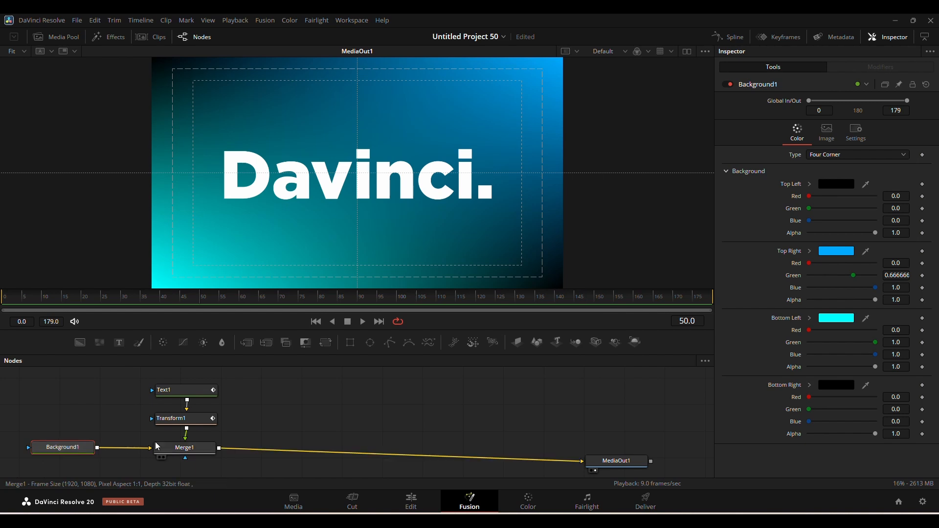
key(shift+space)
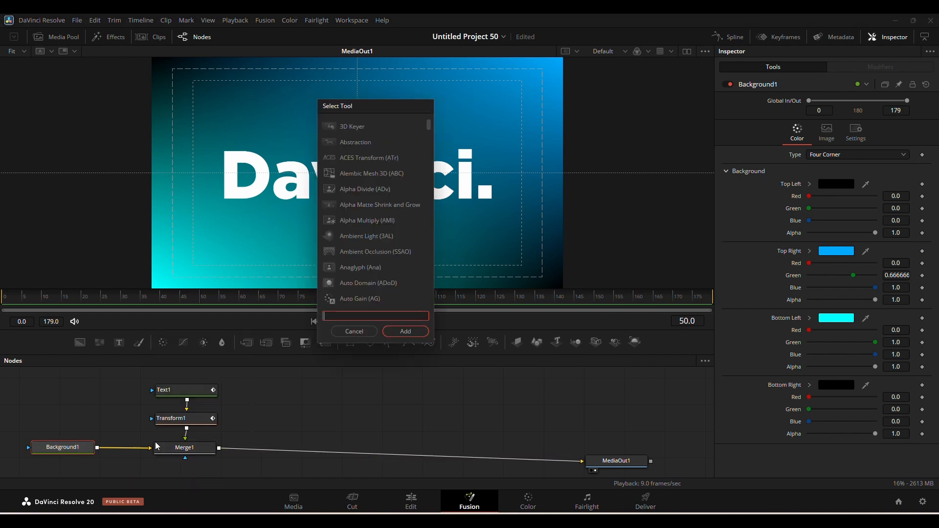
text(col)
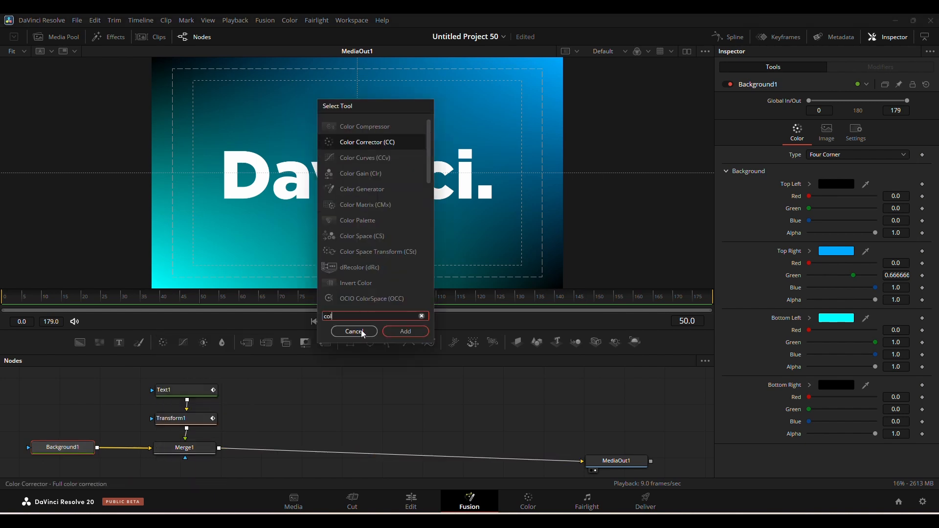
click(407, 334)
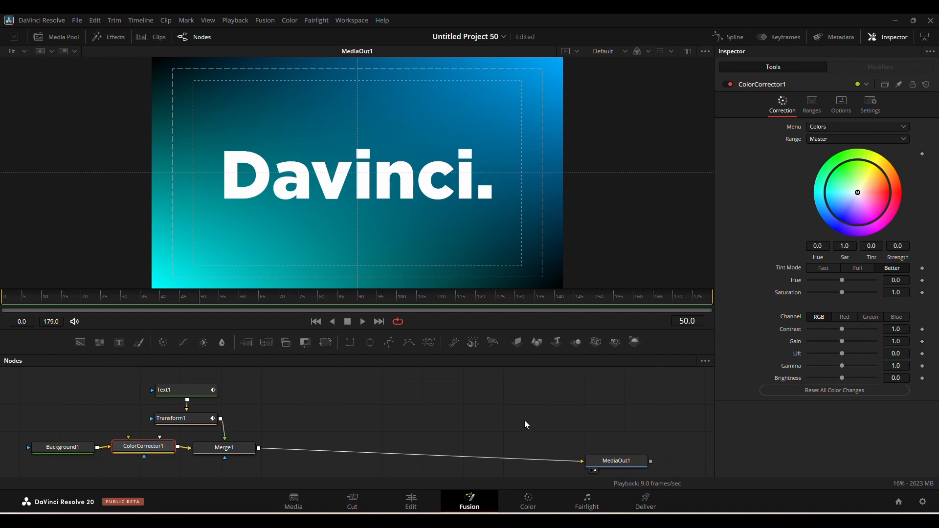
mouse_move(840, 291)
mouse_down()
mouse_move(847, 292)
mouse_move(815, 294)
mouse_move(849, 281)
mouse_move(822, 294)
mouse_move(836, 295)
mouse_up()
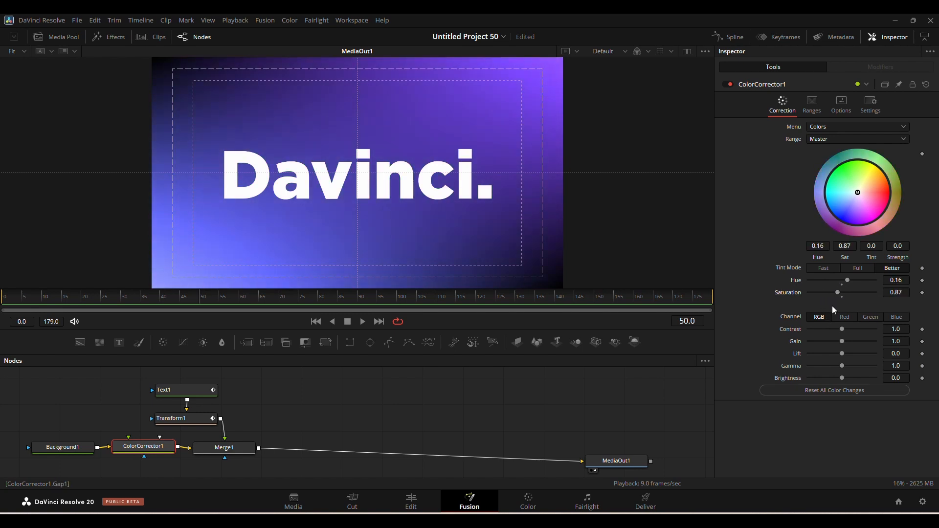
drag(846, 330, 816, 343)
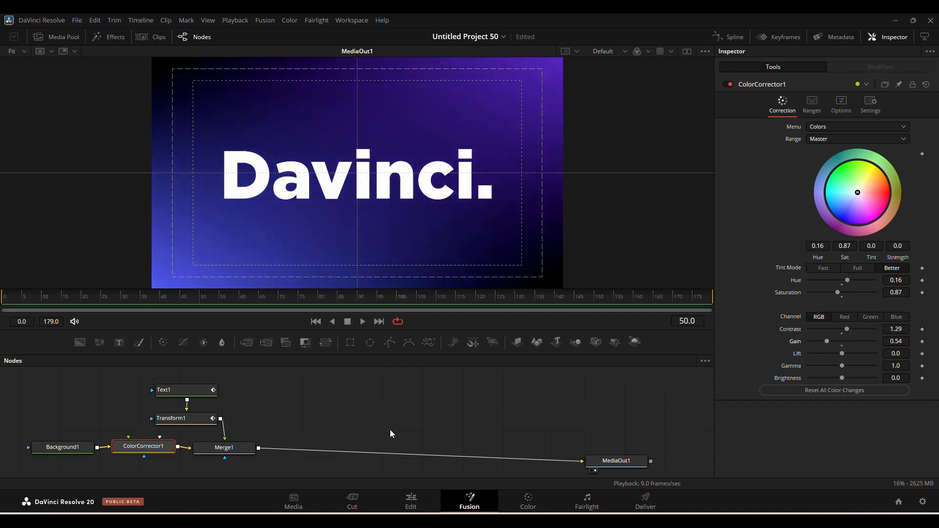
Return to the edit timeline, place the playhead on the fourth composition, and open that composition in Fusion.
click(419, 497)
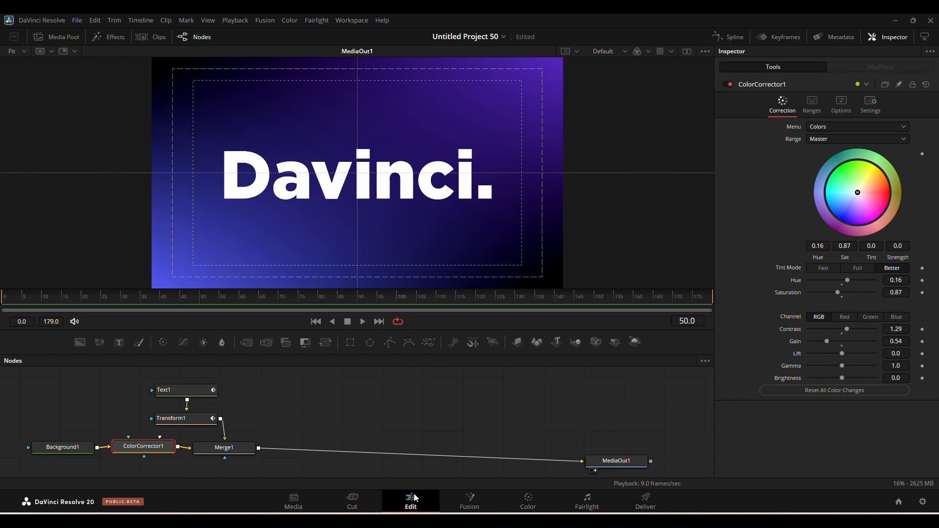
drag(315, 319, 405, 318)
click(465, 497)
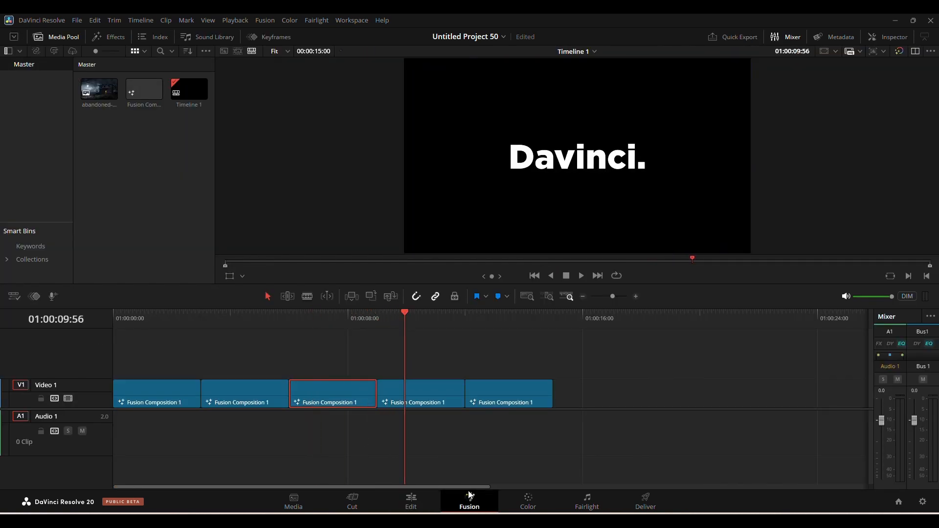
click(56, 22)
click(43, 101)
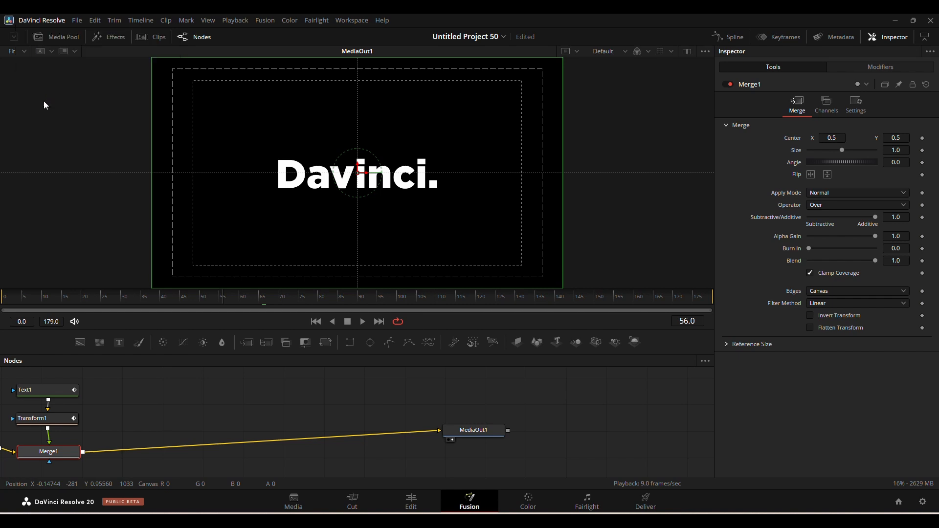
Add the abandoned-house image from the media pool to the node graph, placing it apart from the text nodes.
click(56, 39)
drag(93, 86, 139, 390)
drag(234, 391, 558, 396)
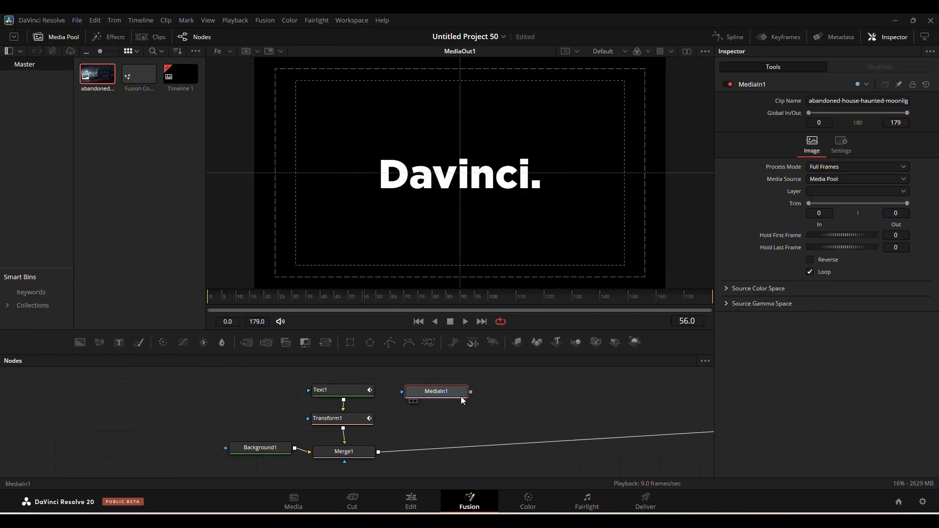
drag(447, 391, 147, 394)
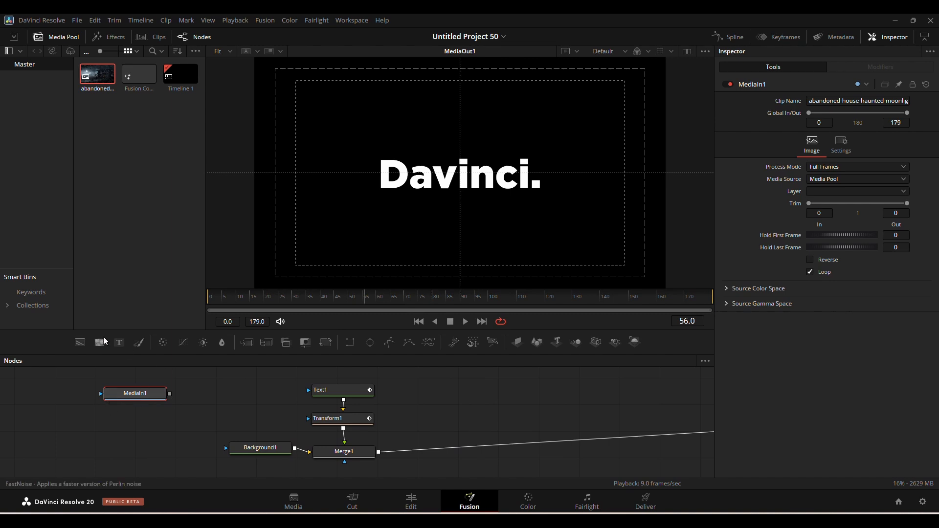
Add a second Background node and merge the house image over it, aligning the image node above the new merge.
drag(82, 342, 49, 398)
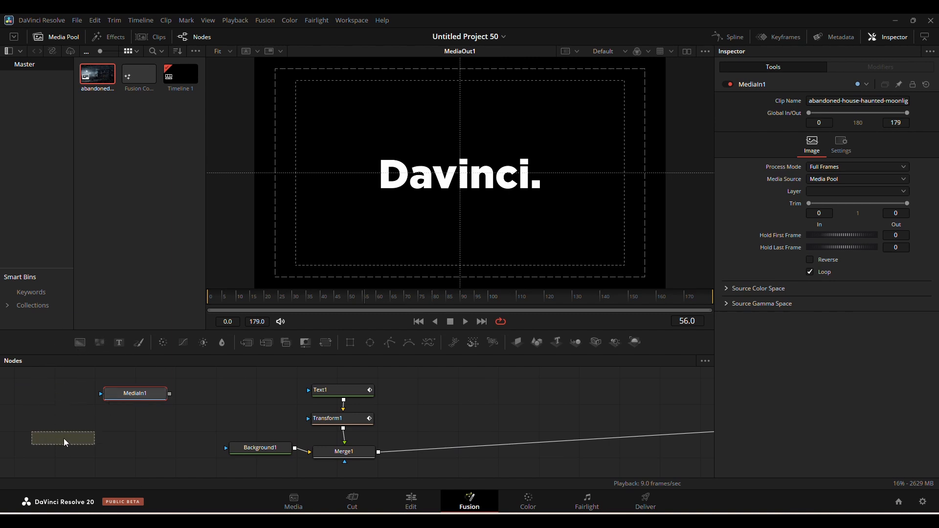
drag(63, 439, 63, 439)
drag(170, 394, 98, 446)
click(122, 424)
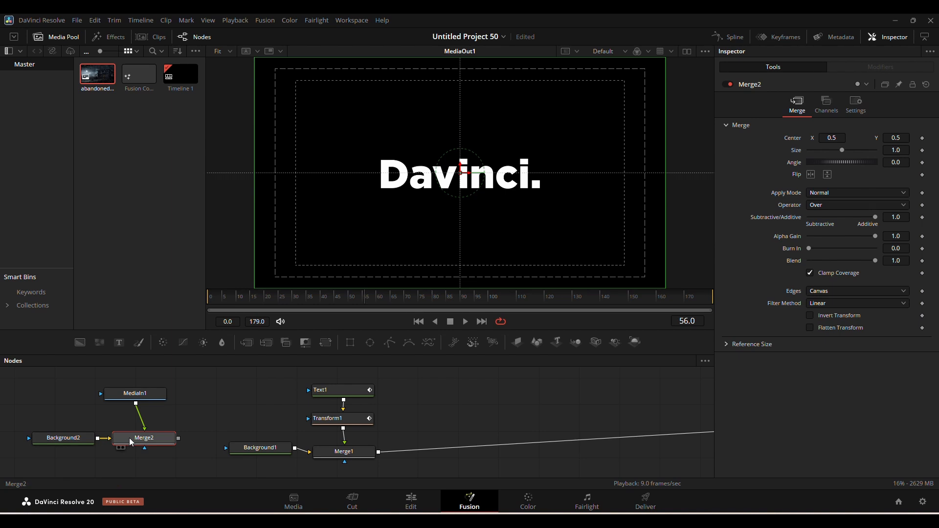
drag(135, 393, 147, 388)
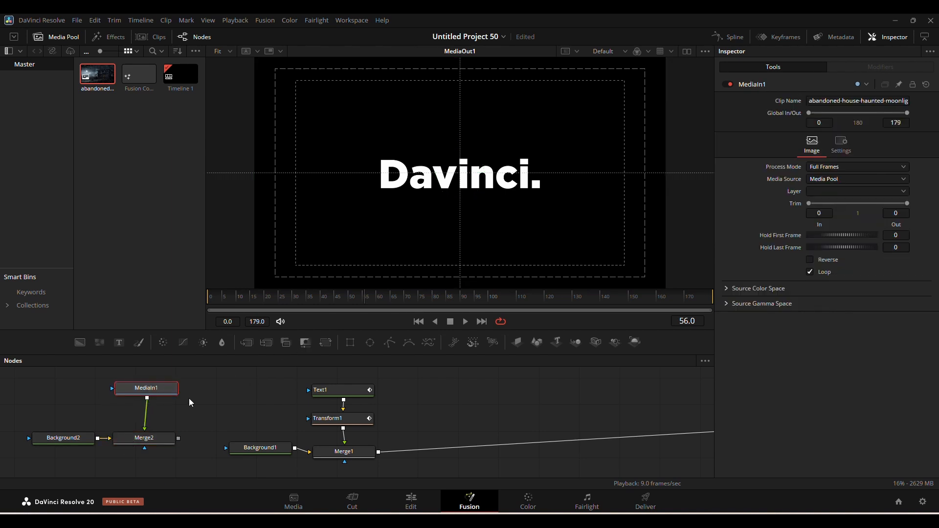
Delete the Background1 node and connect Merge2's output to Merge1's background input in its place.
click(255, 448)
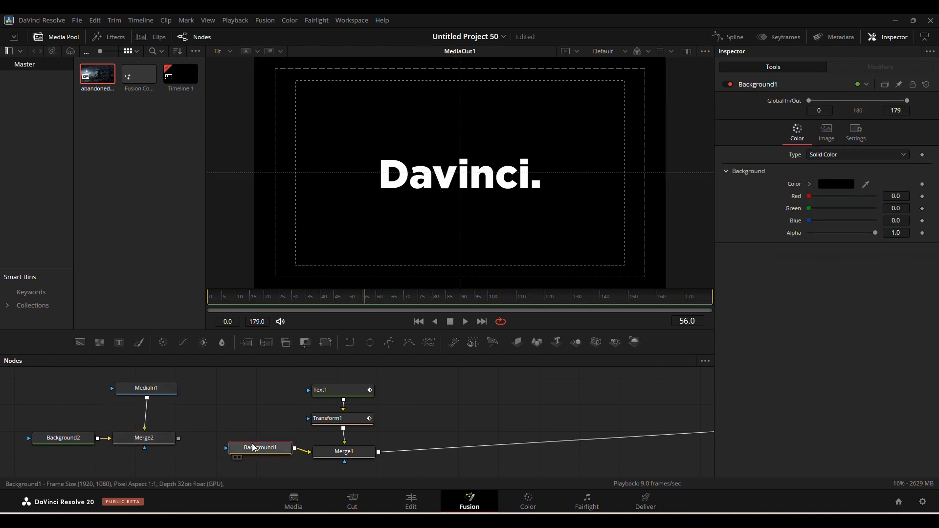
key(Delete)
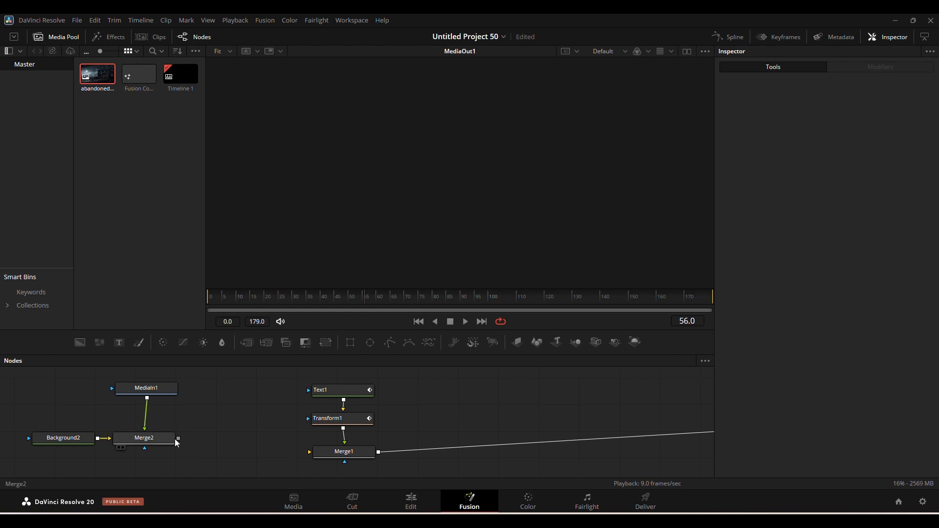
drag(179, 441, 309, 448)
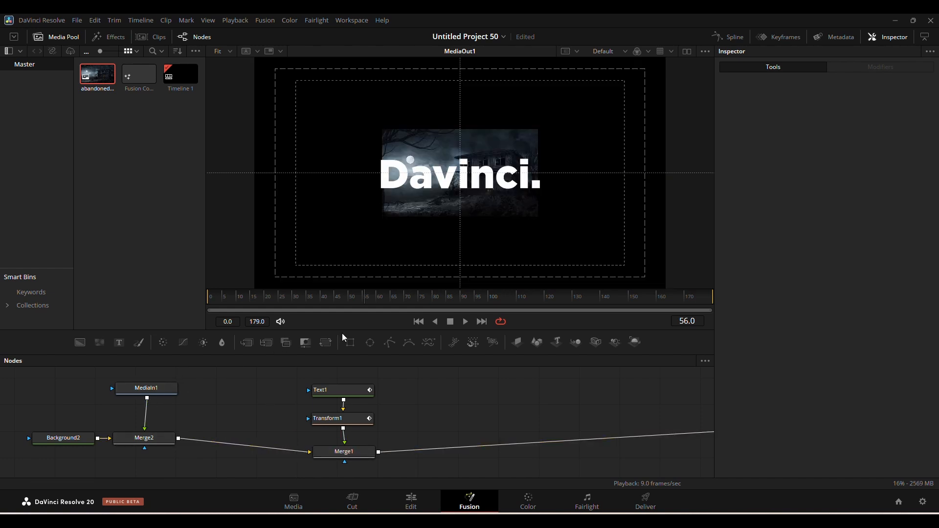
Insert a Transform node after MediaIn1 and enlarge the house image to size 2.683713 so it fills the frame.
drag(145, 422, 146, 421)
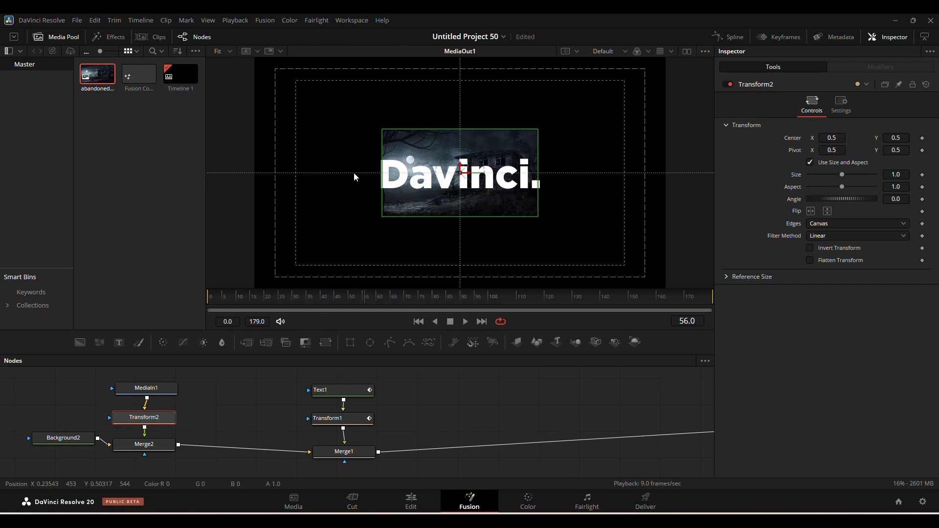
drag(538, 211, 666, 252)
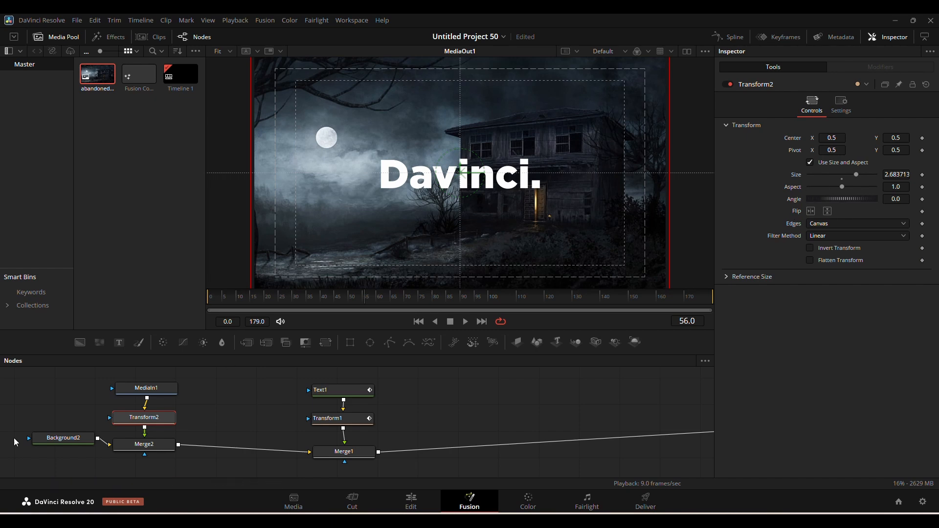
Set Merge2's blend to 0.4 and its apply mode to Screen, and shift the Background2 node slightly in the graph.
click(147, 444)
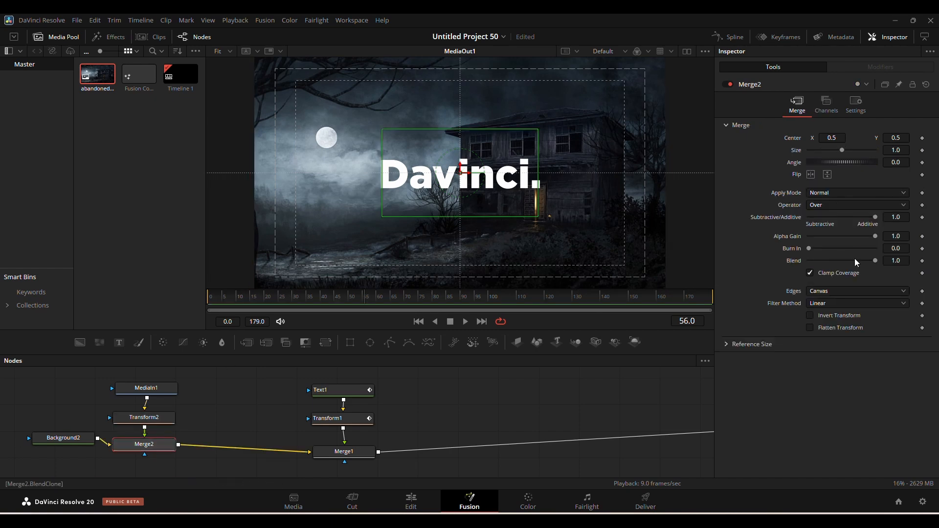
drag(875, 261, 838, 267)
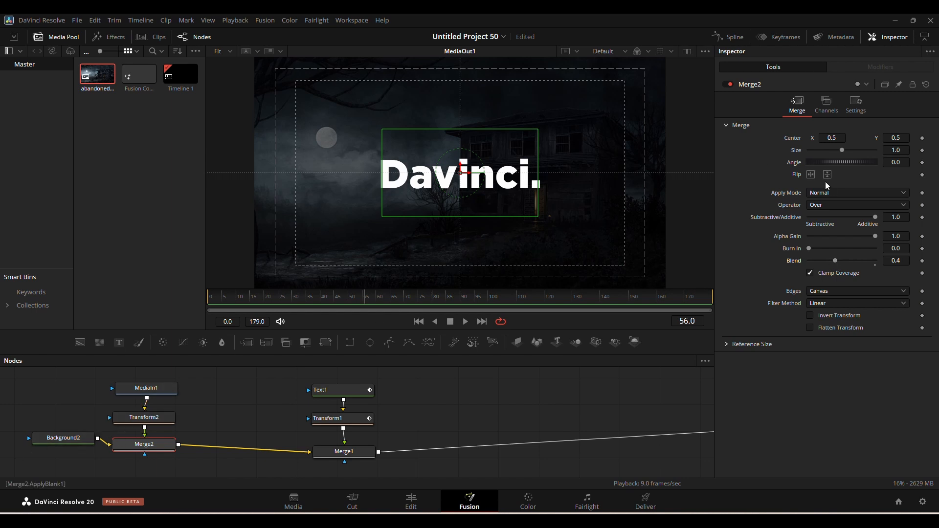
click(837, 196)
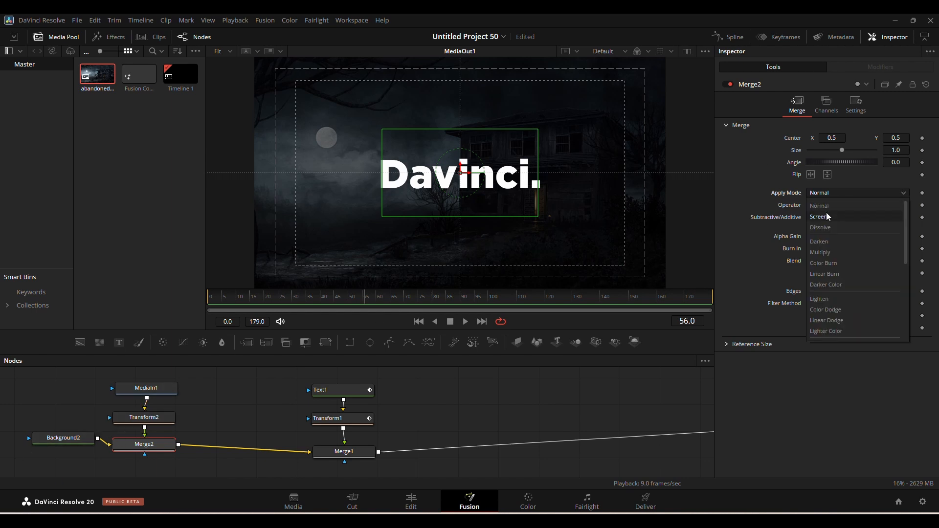
click(828, 217)
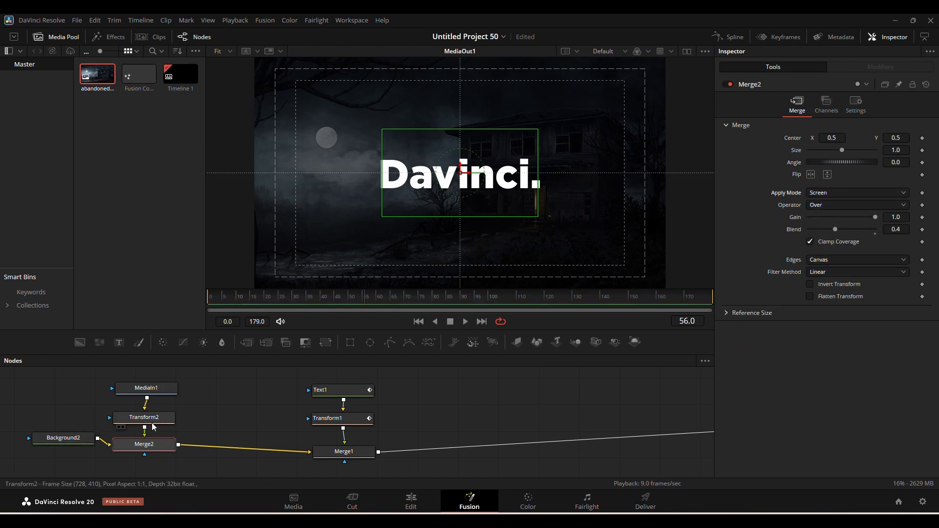
drag(64, 439, 51, 452)
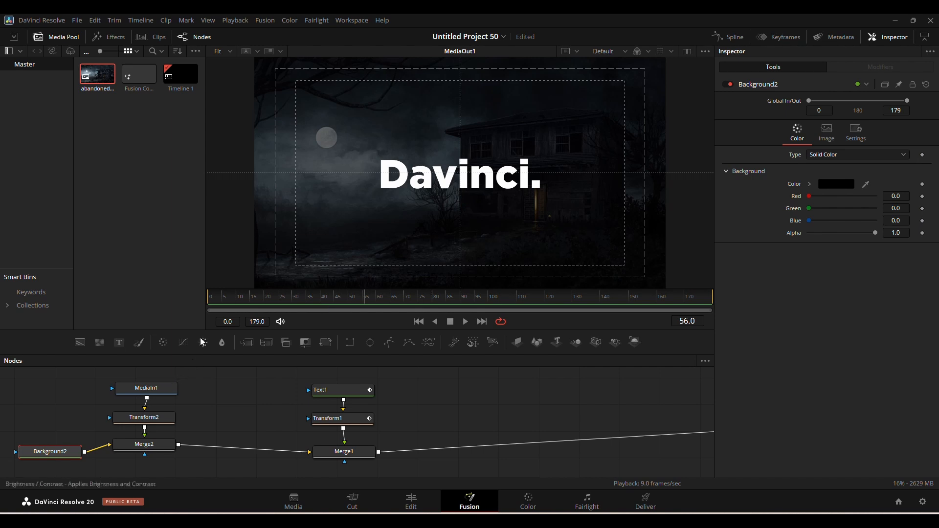
Play the text animation over the darkened house image, replaying it from the start before stopping playback.
click(243, 300)
key(space)
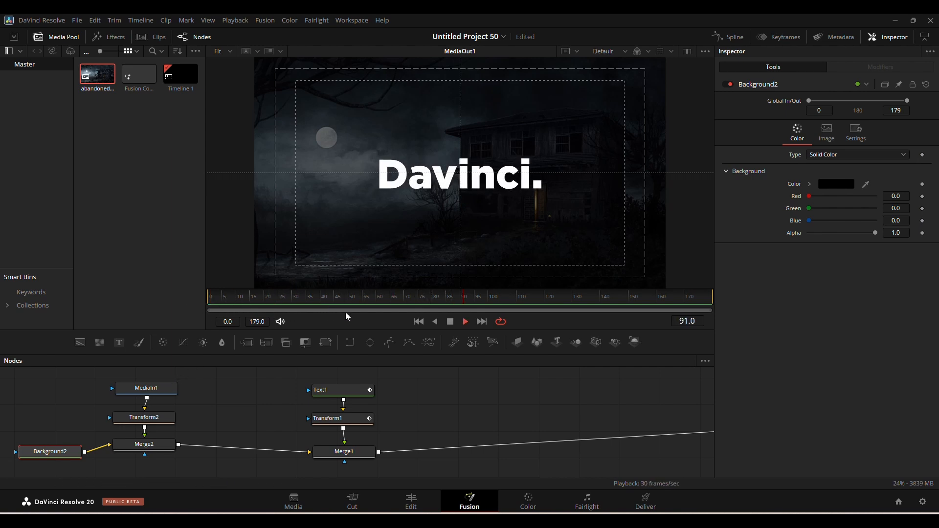
drag(474, 295, 228, 322)
key(space)
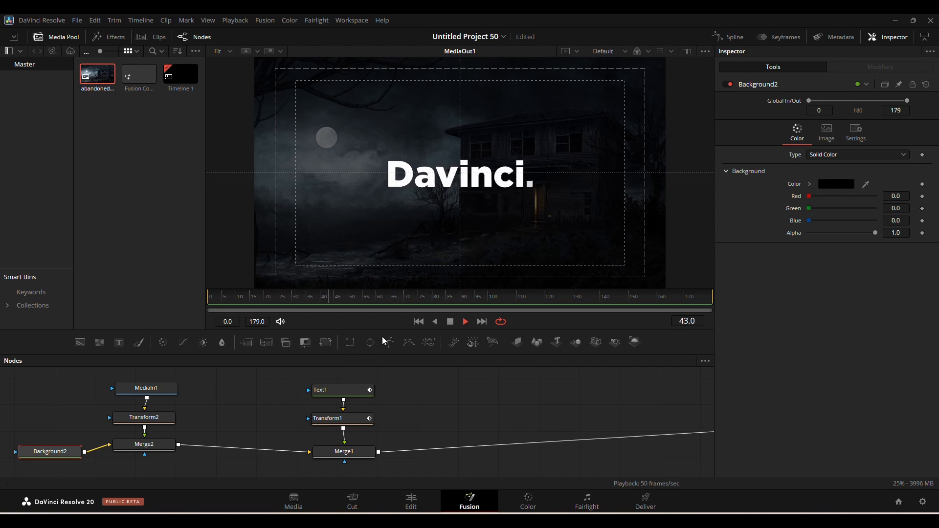
key(space)
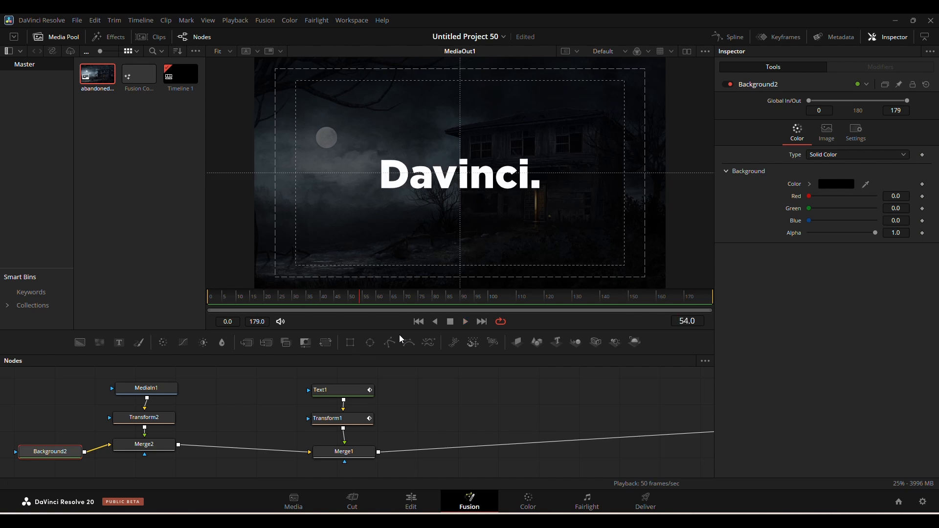